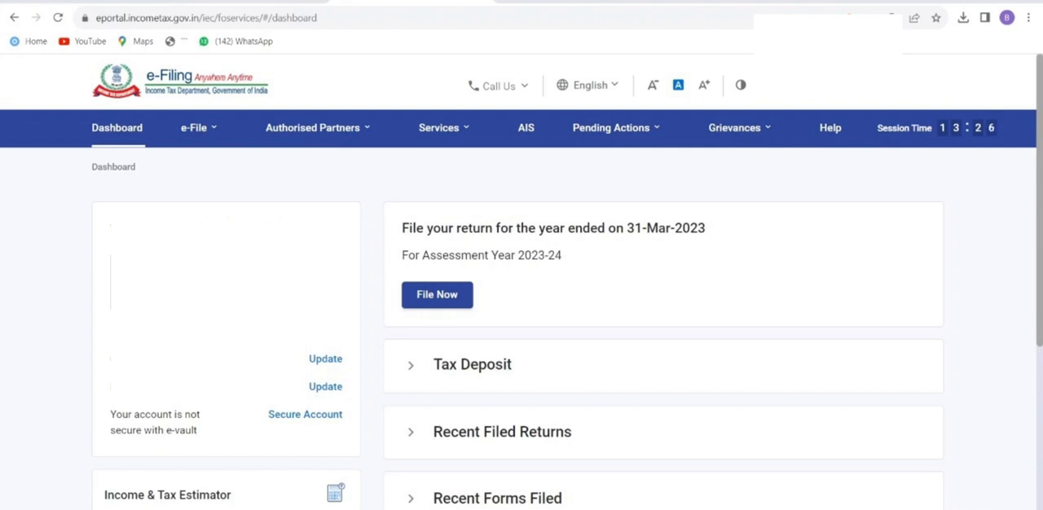
Start filing an income tax return for assessment year 2023-24 (Current A.Y.) in Online mode.
{"action": "left_click", "coordinate": [436, 295]}
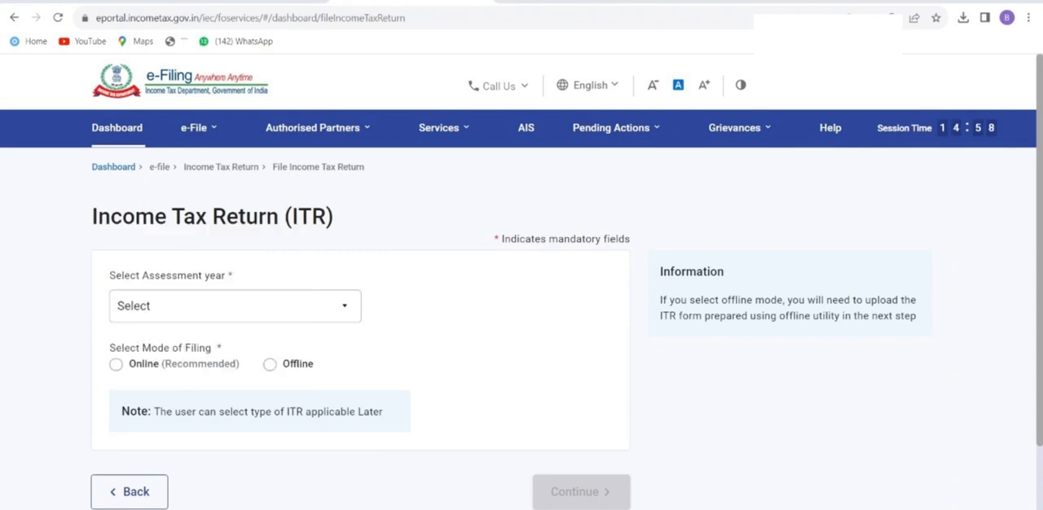
{"action": "left_click", "coordinate": [235, 306]}
{"action": "left_click", "coordinate": [179, 373]}
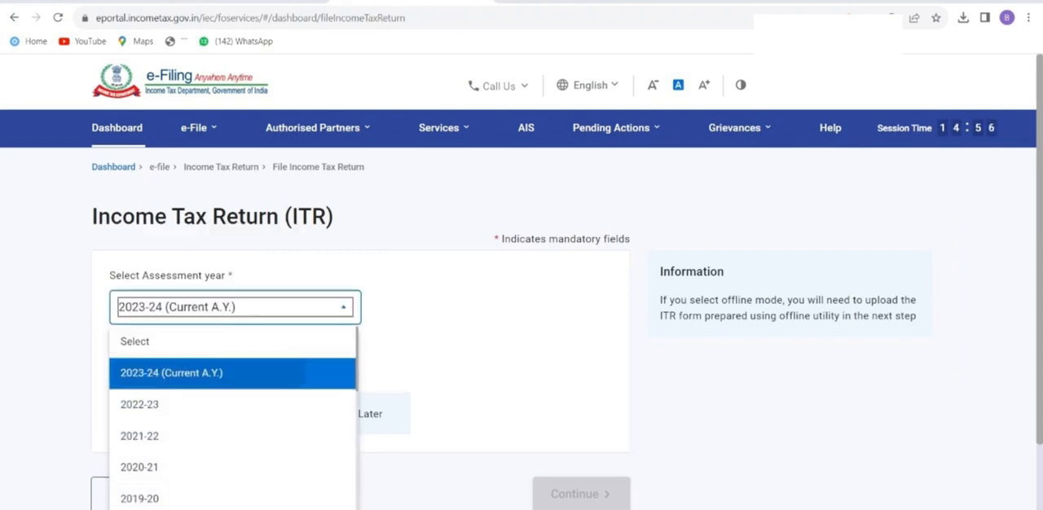
{"action": "left_click", "coordinate": [116, 364]}
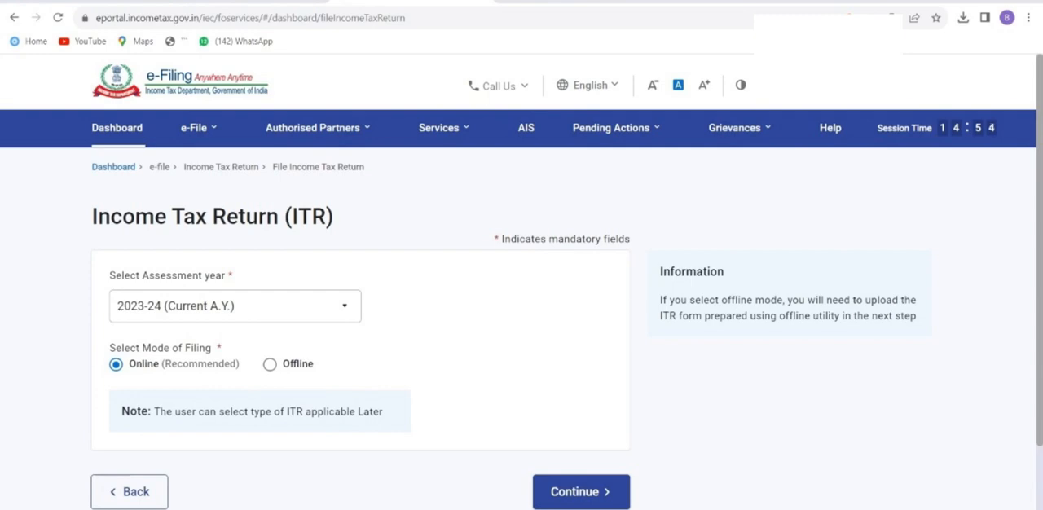
{"action": "left_click", "coordinate": [581, 492]}
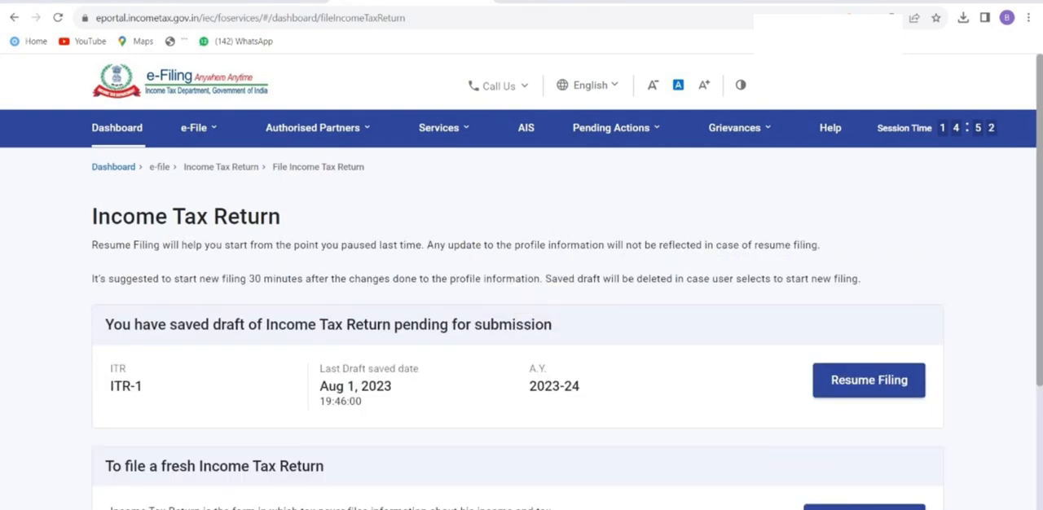
Start a new filing instead of resuming the saved draft, and continue with the Individual status.
{"action": "scroll", "coordinate": [522, 326], "scroll_direction": "down", "scroll_amount": 3}
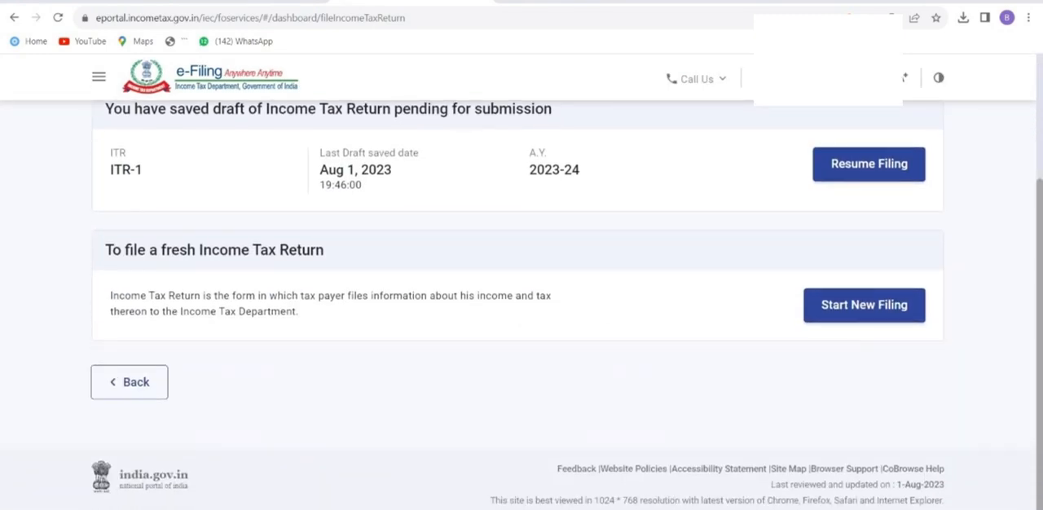
{"action": "left_click", "coordinate": [864, 305]}
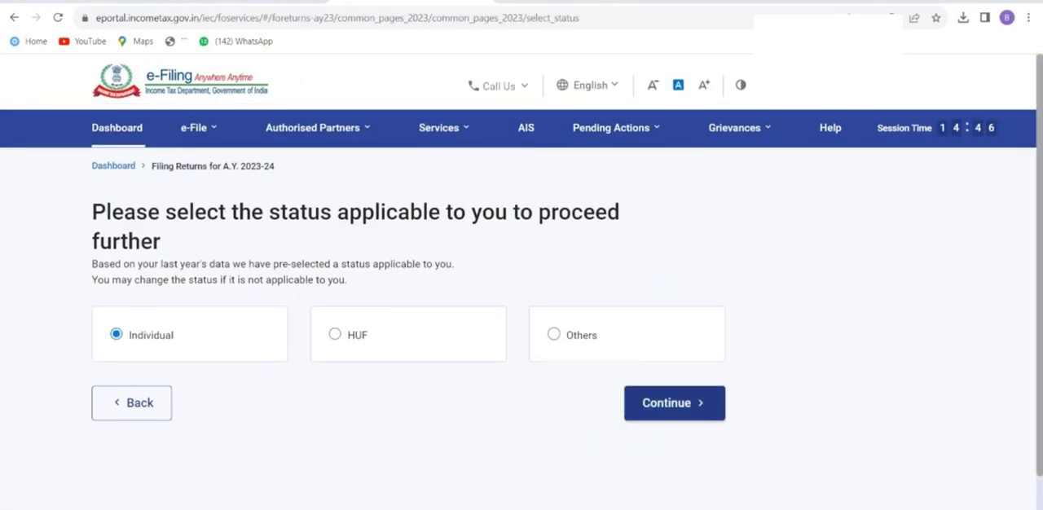
{"action": "left_click", "coordinate": [674, 403]}
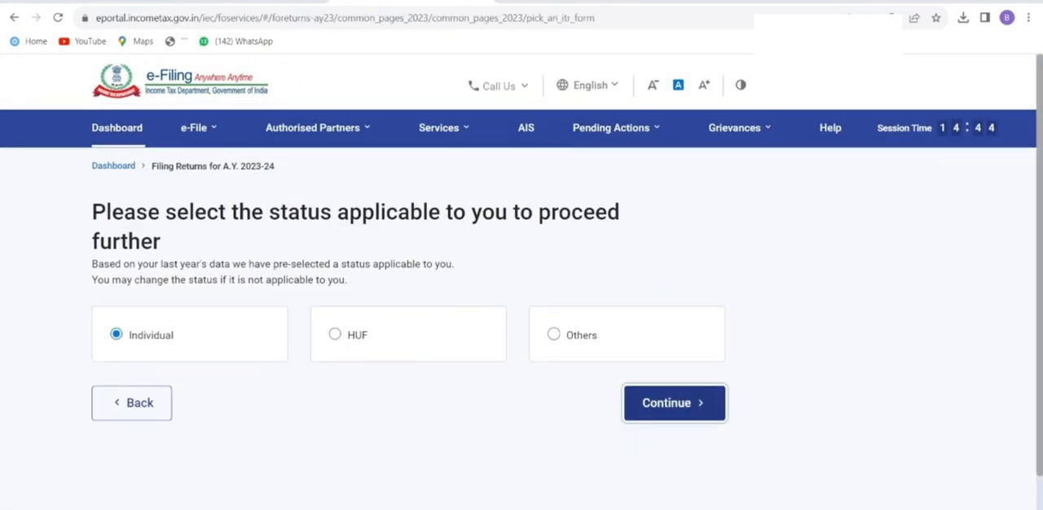
Choose the ITR - 1 form, proceed with it and get the return started.
{"action": "left_click", "coordinate": [567, 350]}
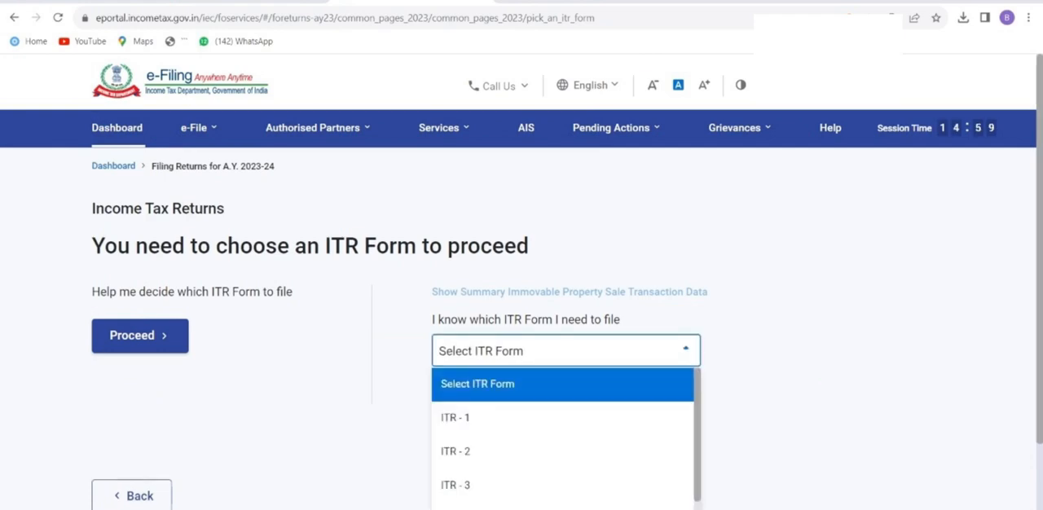
{"action": "left_click", "coordinate": [562, 420]}
{"action": "scroll", "coordinate": [521, 301], "scroll_direction": "down", "scroll_amount": 2}
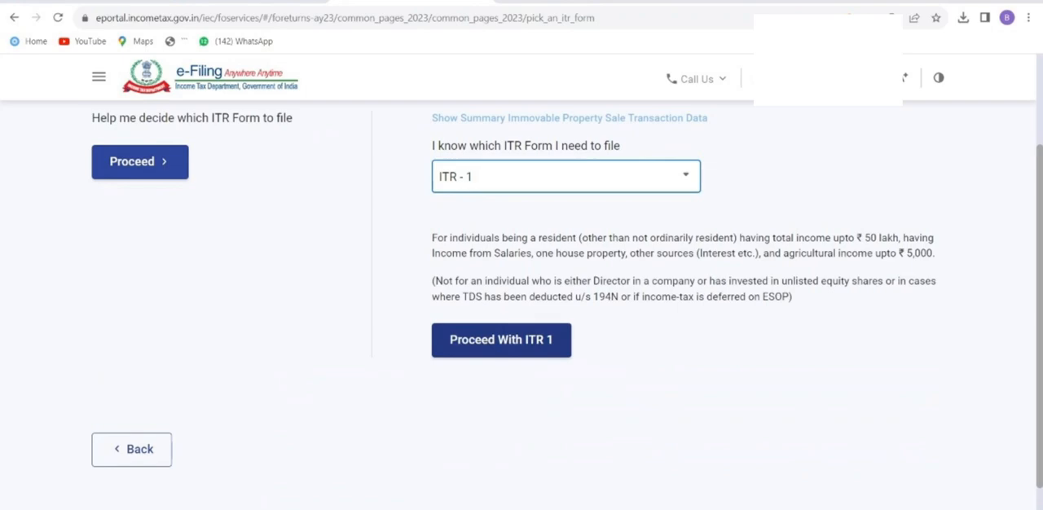
{"action": "left_click", "coordinate": [501, 340]}
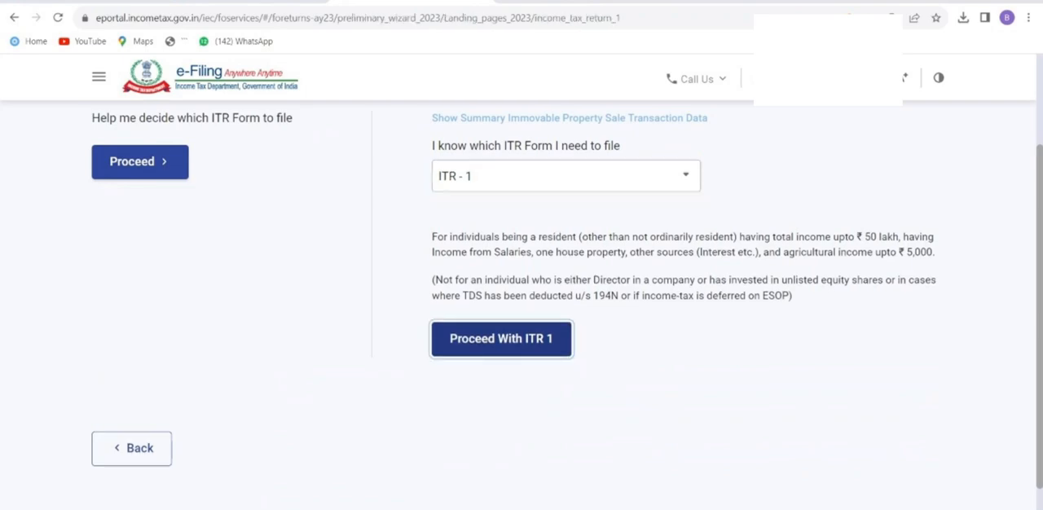
{"action": "scroll", "coordinate": [522, 302], "scroll_direction": "down", "scroll_amount": 1}
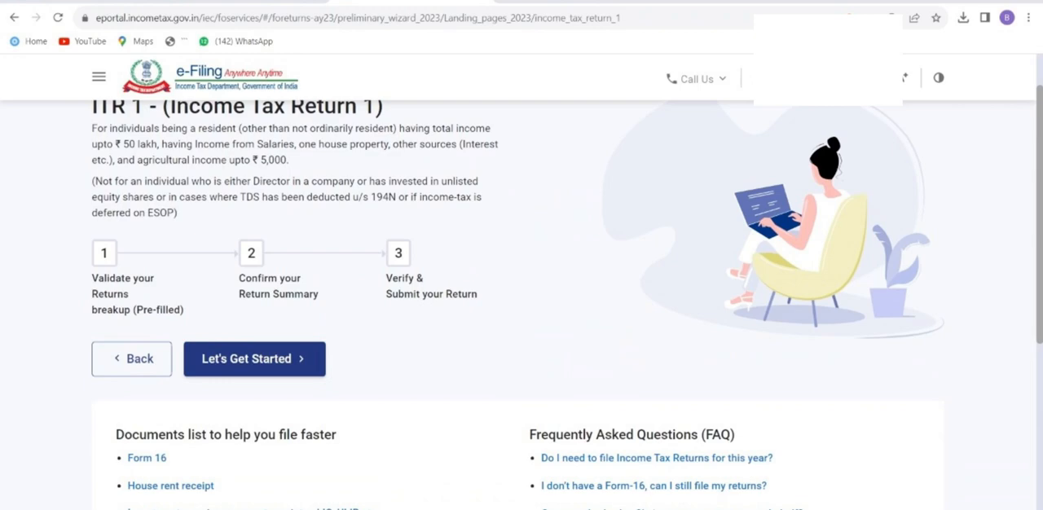
{"action": "left_click", "coordinate": [255, 358]}
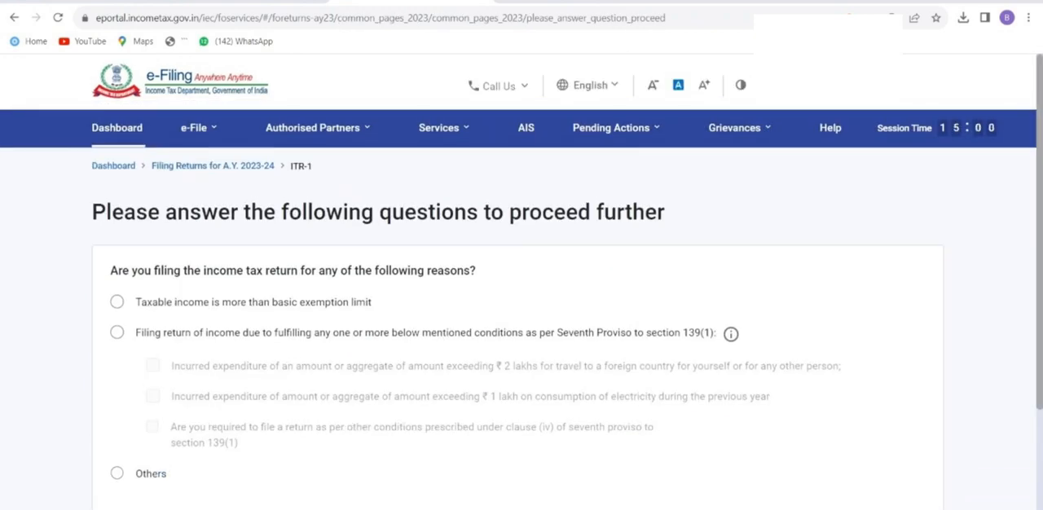
Give Others as the reason for filing the income tax return and continue to the return summary.
{"action": "left_click", "coordinate": [117, 474]}
{"action": "scroll", "coordinate": [521, 326], "scroll_direction": "down", "scroll_amount": 3}
{"action": "left_click", "coordinate": [893, 383]}
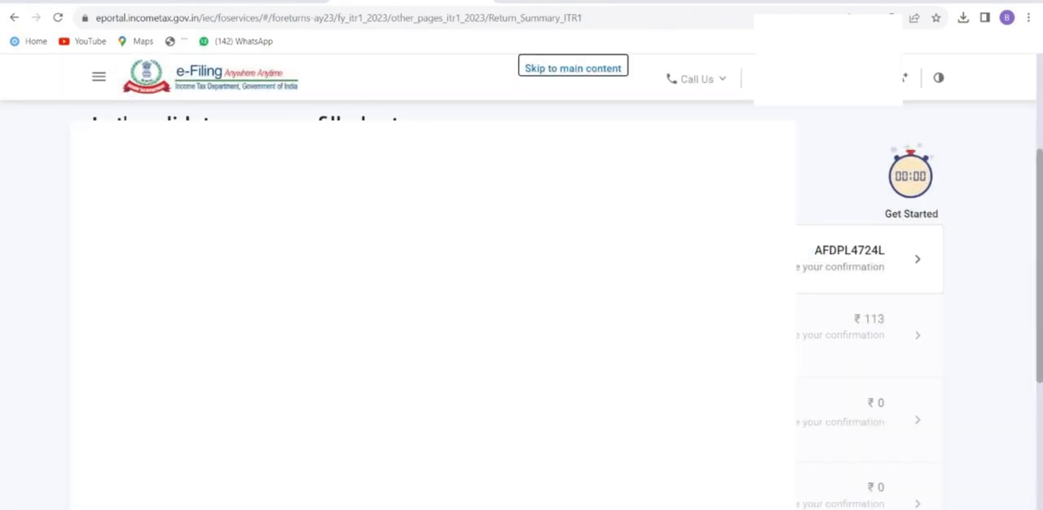
Open the Personal Information section, review the contact and bank details, and confirm the section.
{"action": "left_click", "coordinate": [917, 259]}
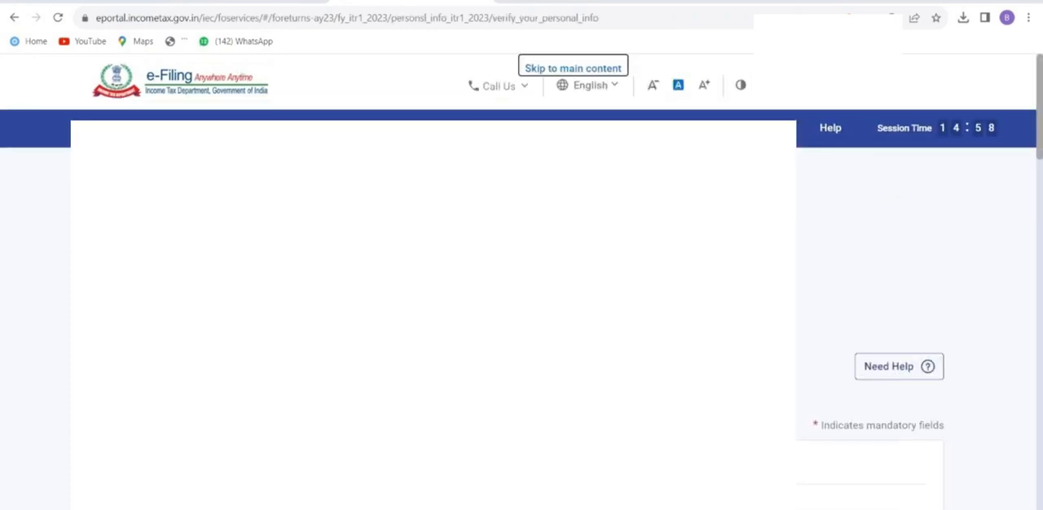
{"action": "scroll", "coordinate": [870, 326], "scroll_direction": "down", "scroll_amount": 5}
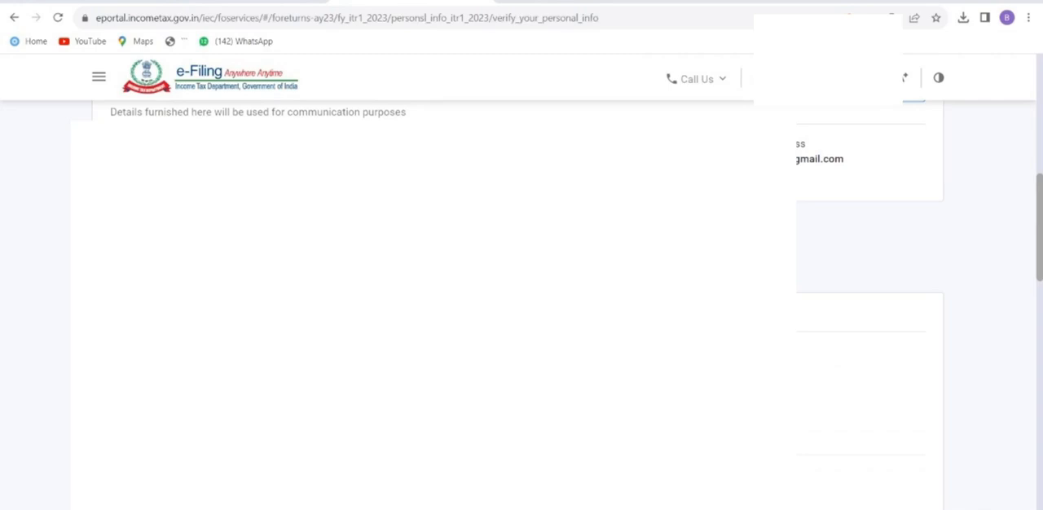
{"action": "scroll", "coordinate": [521, 309], "scroll_direction": "down", "scroll_amount": 10}
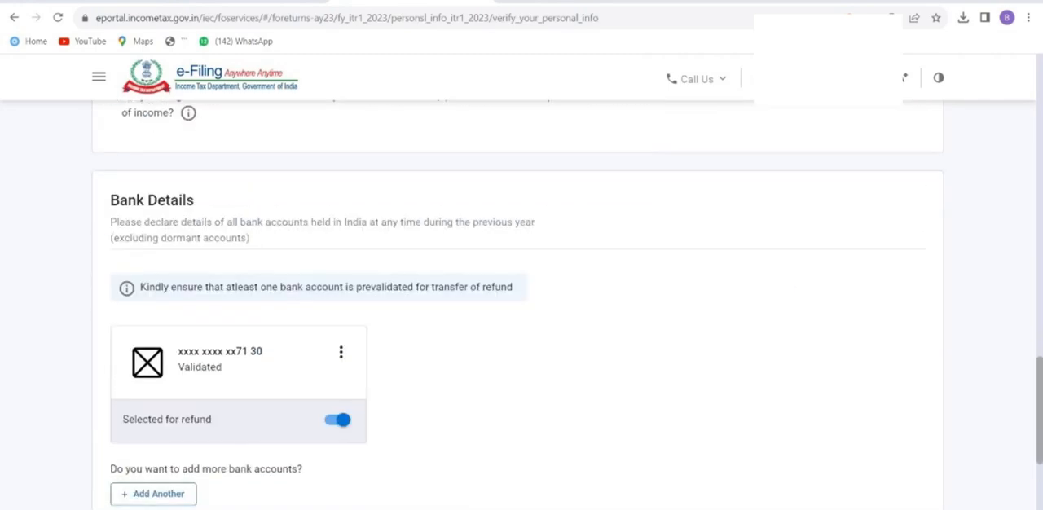
{"action": "scroll", "coordinate": [522, 309], "scroll_direction": "down", "scroll_amount": 2}
{"action": "scroll", "coordinate": [522, 310], "scroll_direction": "down", "scroll_amount": 3}
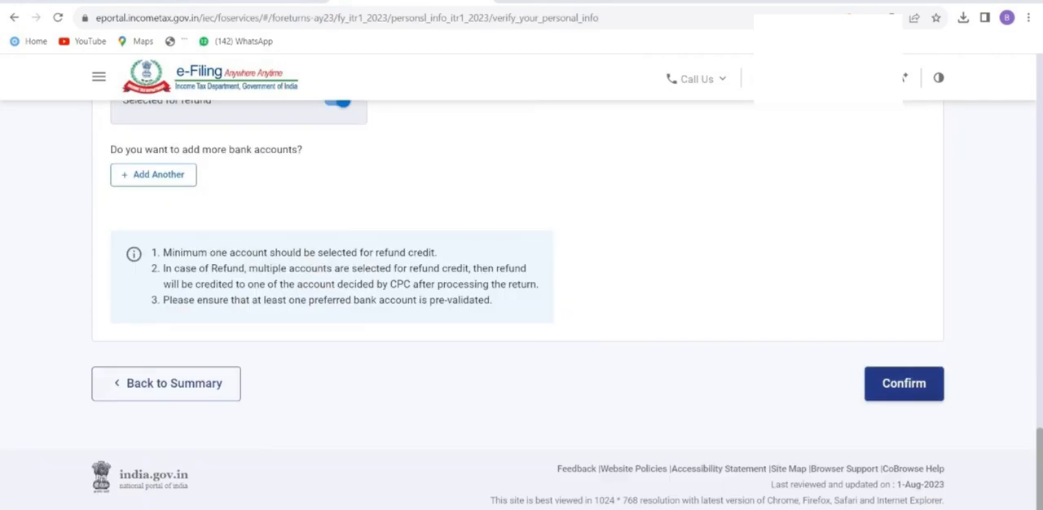
{"action": "left_click", "coordinate": [903, 383]}
Open the Gross Total Income section and continue past the salary exemption questions without answering them.
{"action": "scroll", "coordinate": [522, 309], "scroll_direction": "down", "scroll_amount": 3}
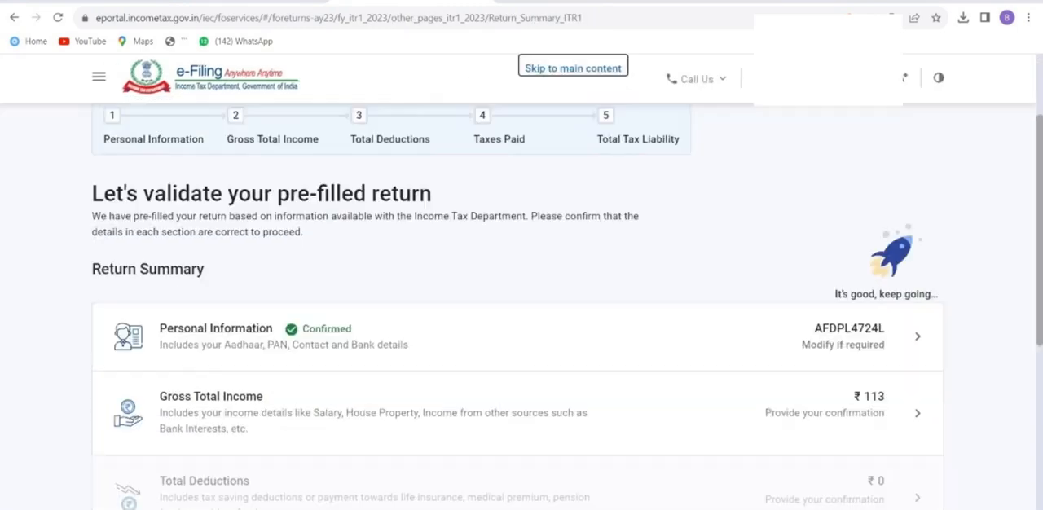
{"action": "scroll", "coordinate": [522, 309], "scroll_direction": "down", "scroll_amount": 1}
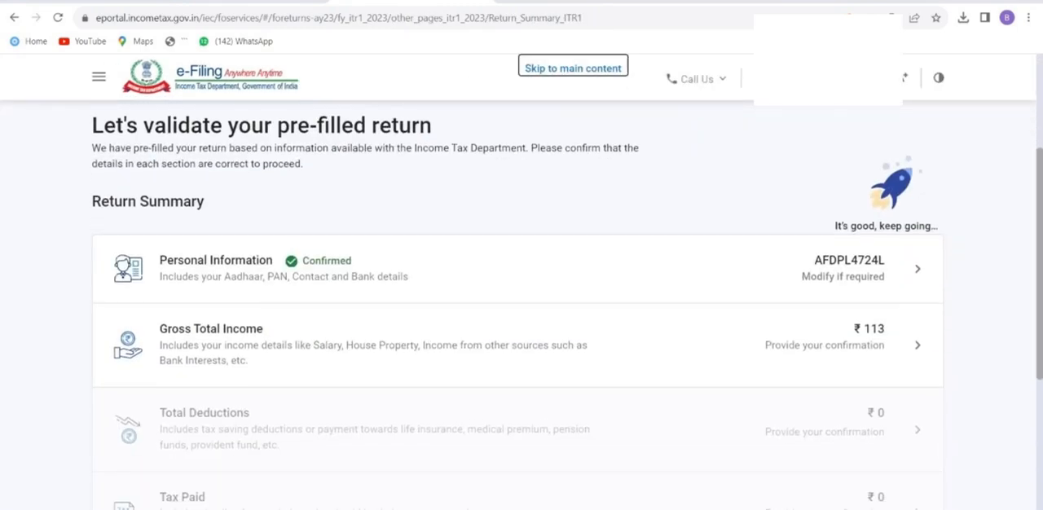
{"action": "left_click", "coordinate": [917, 346]}
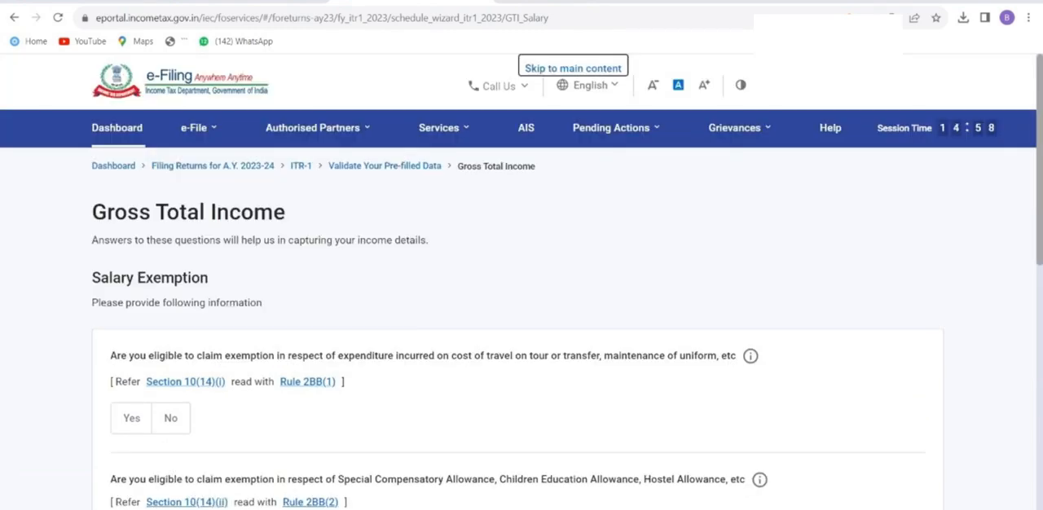
{"action": "scroll", "coordinate": [522, 310], "scroll_direction": "down", "scroll_amount": 3}
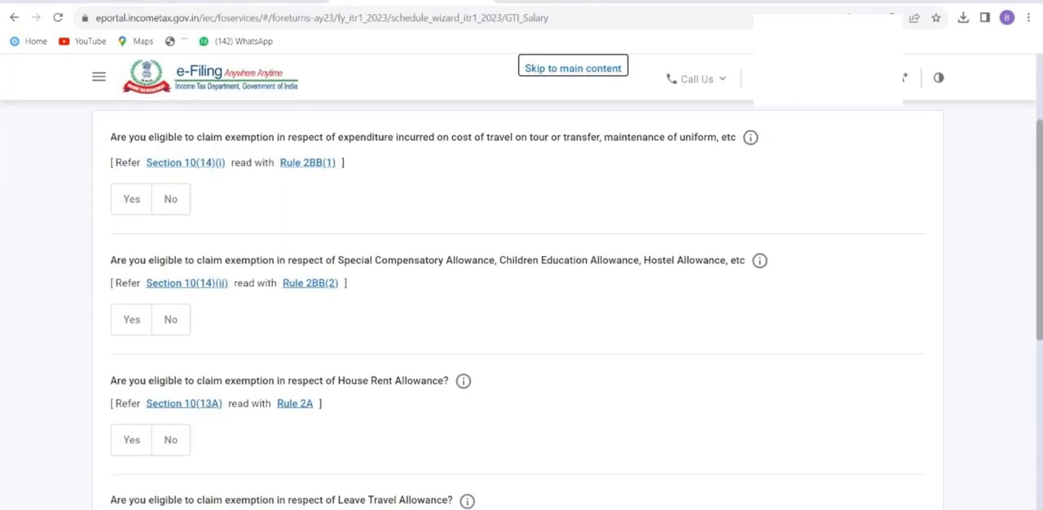
{"action": "scroll", "coordinate": [522, 310], "scroll_direction": "down", "scroll_amount": 5}
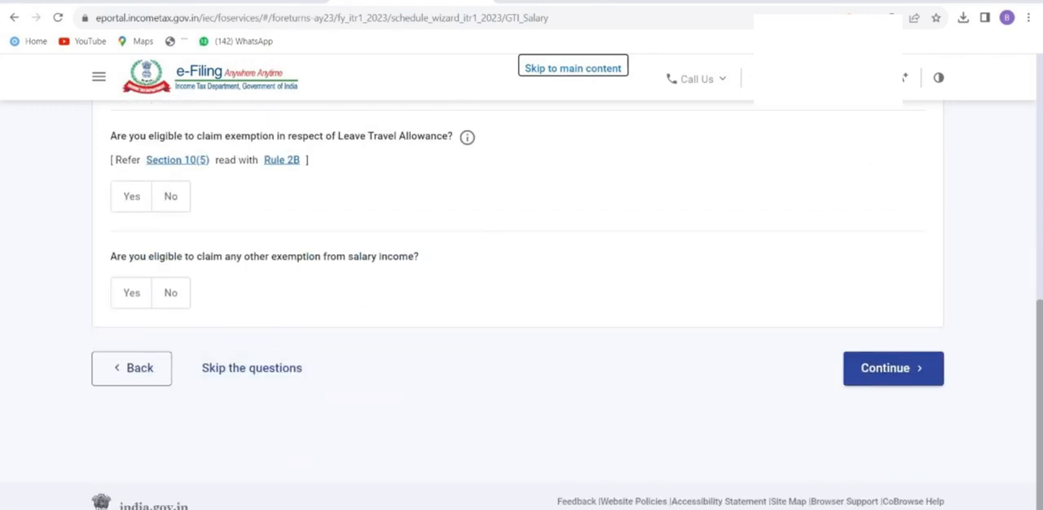
{"action": "scroll", "coordinate": [521, 310], "scroll_direction": "up", "scroll_amount": 5}
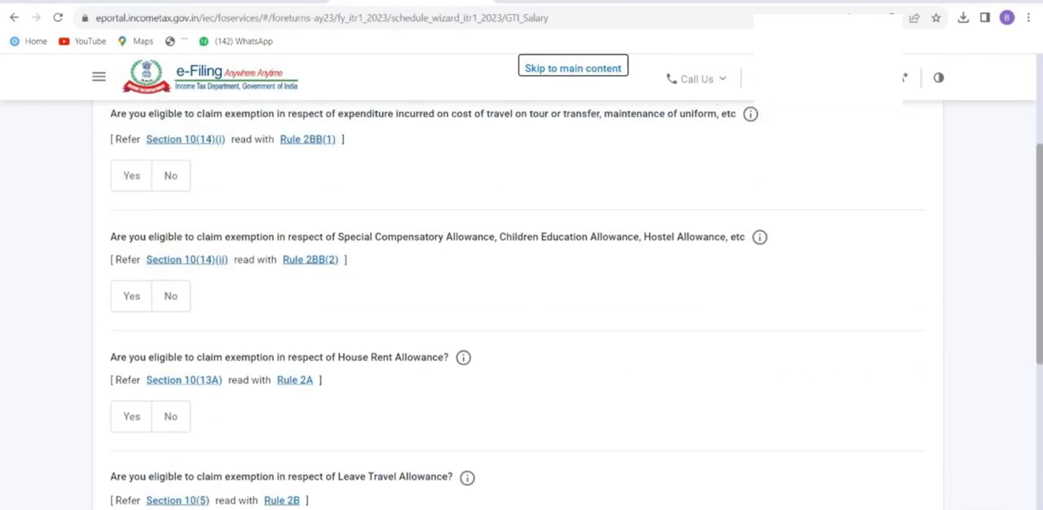
{"action": "scroll", "coordinate": [522, 309], "scroll_direction": "down", "scroll_amount": 5}
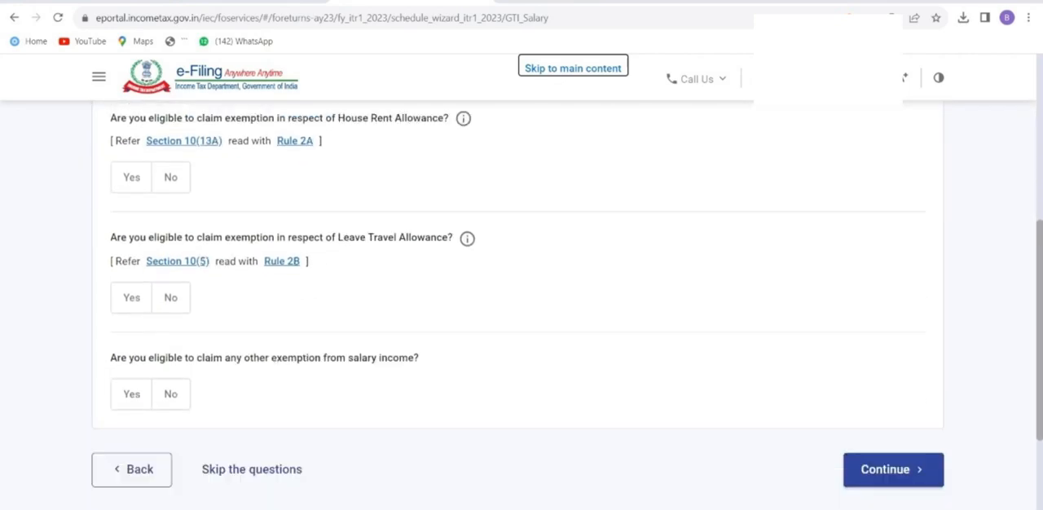
{"action": "left_click", "coordinate": [893, 335]}
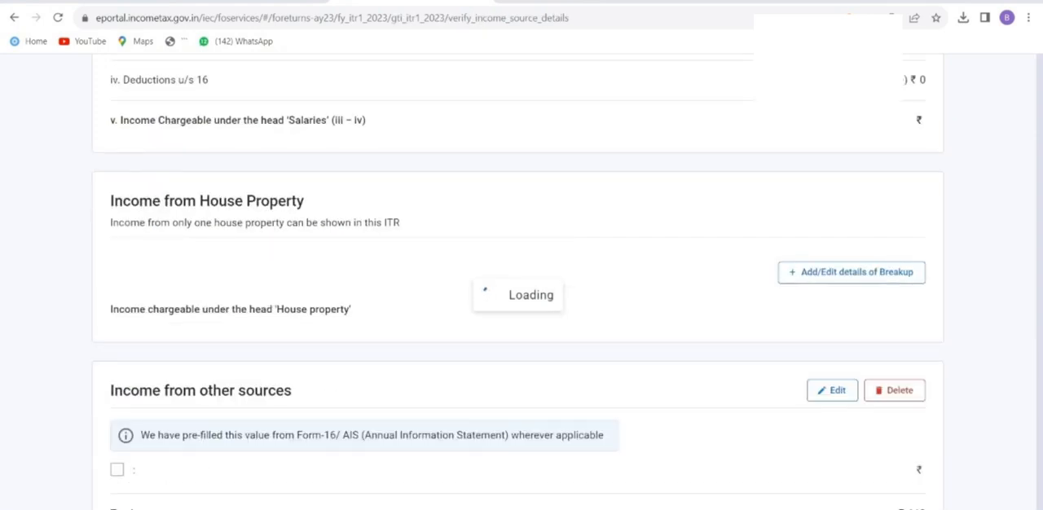
Review the income source details and open Income from Salary for editing.
{"action": "scroll", "coordinate": [521, 325], "scroll_direction": "down", "scroll_amount": 5}
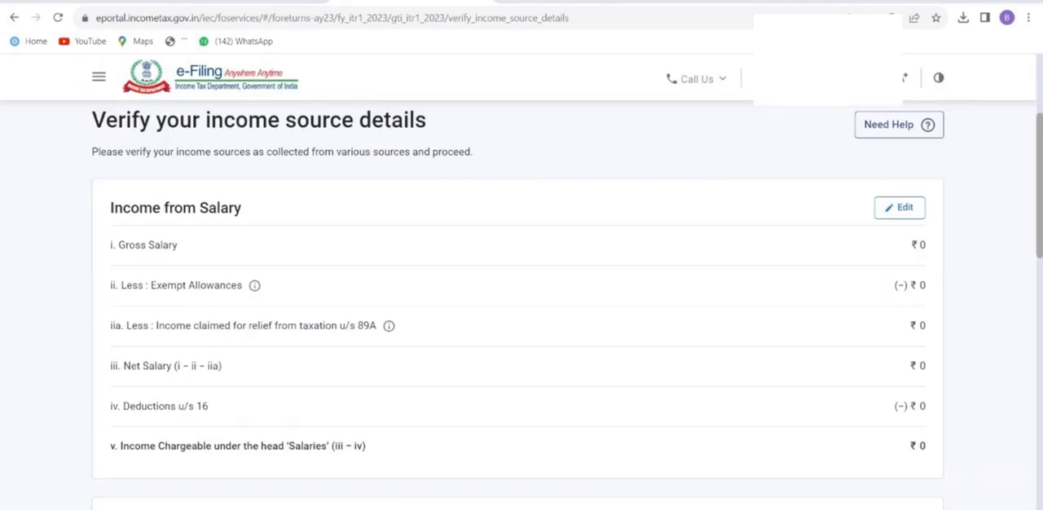
{"action": "scroll", "coordinate": [522, 326], "scroll_direction": "down", "scroll_amount": 1}
{"action": "scroll", "coordinate": [522, 326], "scroll_direction": "up", "scroll_amount": 3}
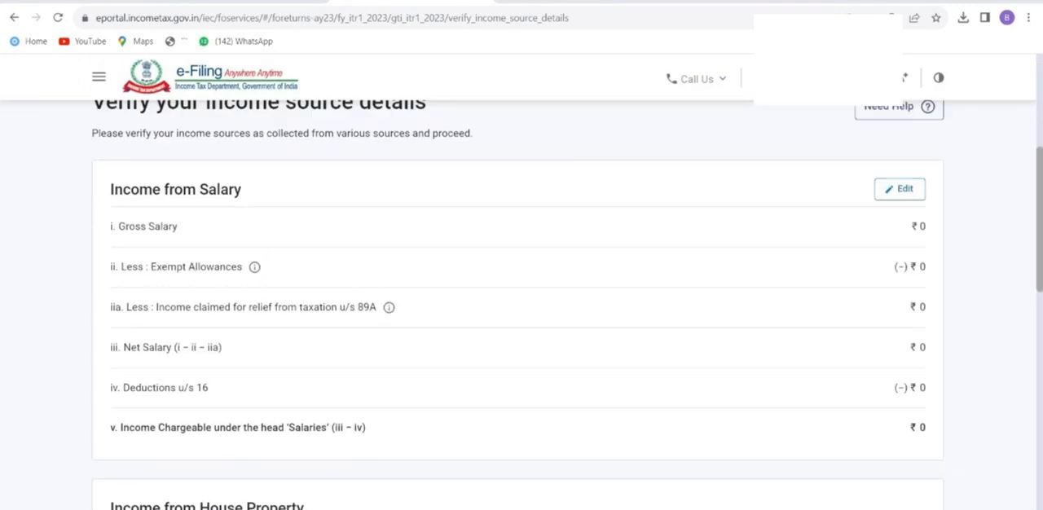
{"action": "scroll", "coordinate": [522, 326], "scroll_direction": "down", "scroll_amount": 1}
{"action": "scroll", "coordinate": [522, 325], "scroll_direction": "down", "scroll_amount": 1}
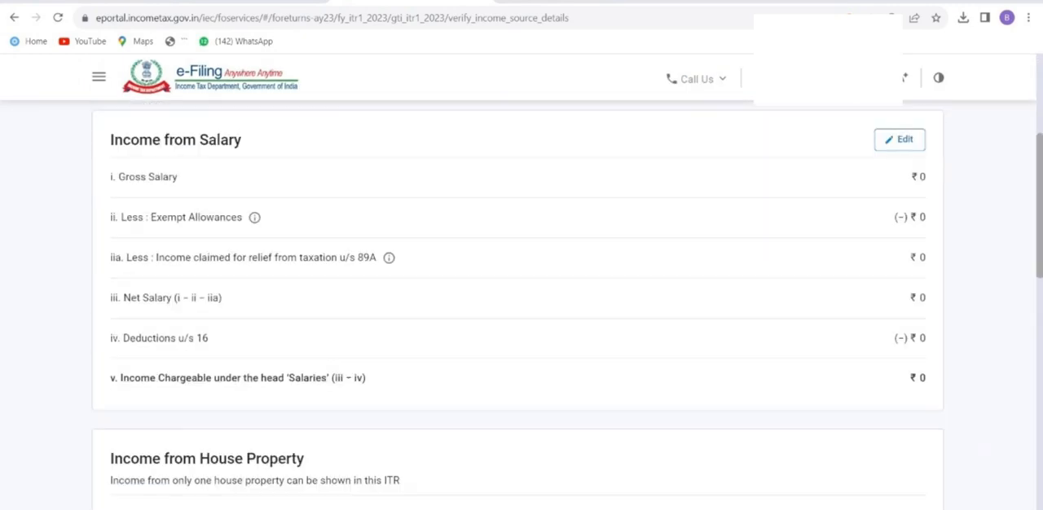
{"action": "scroll", "coordinate": [521, 326], "scroll_direction": "down", "scroll_amount": 1}
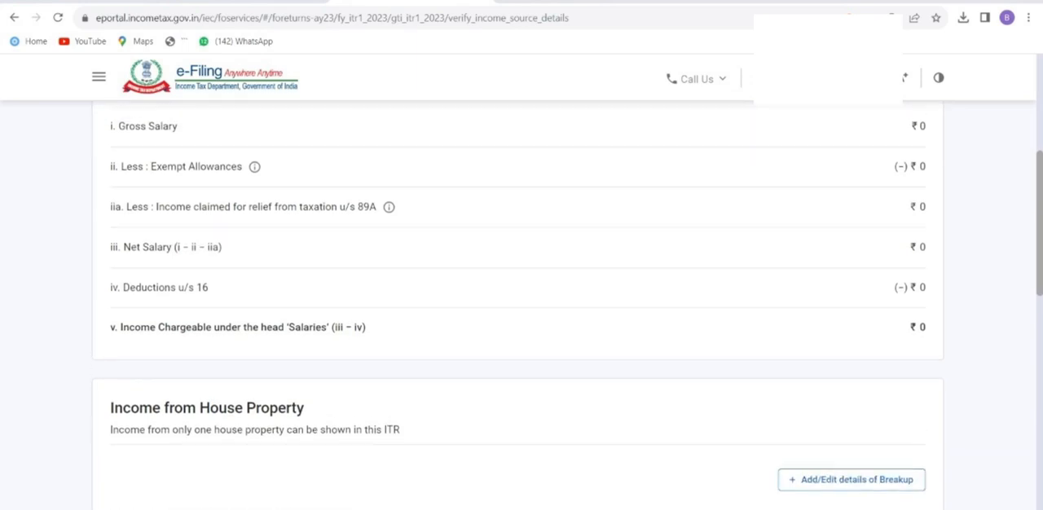
{"action": "scroll", "coordinate": [522, 326], "scroll_direction": "up", "scroll_amount": 1}
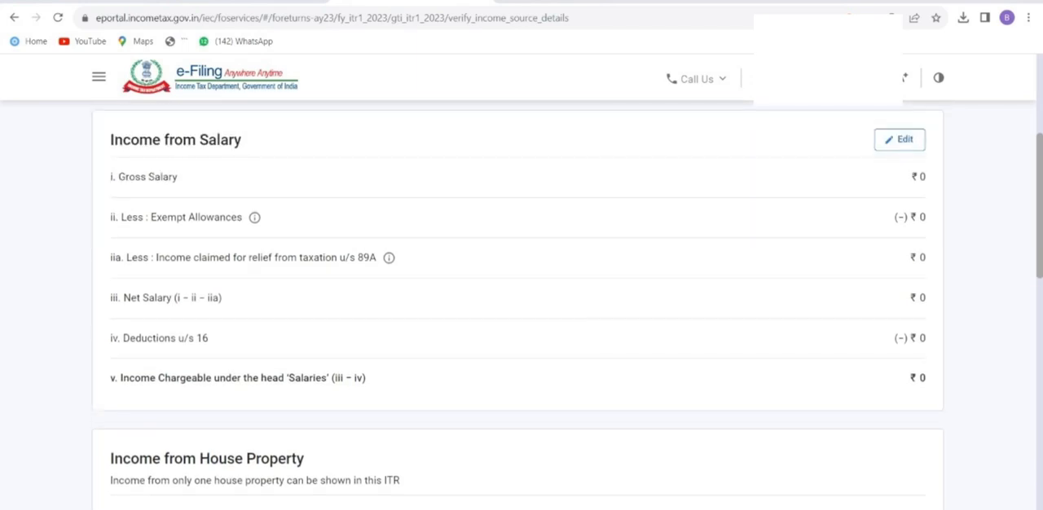
{"action": "left_click", "coordinate": [899, 140]}
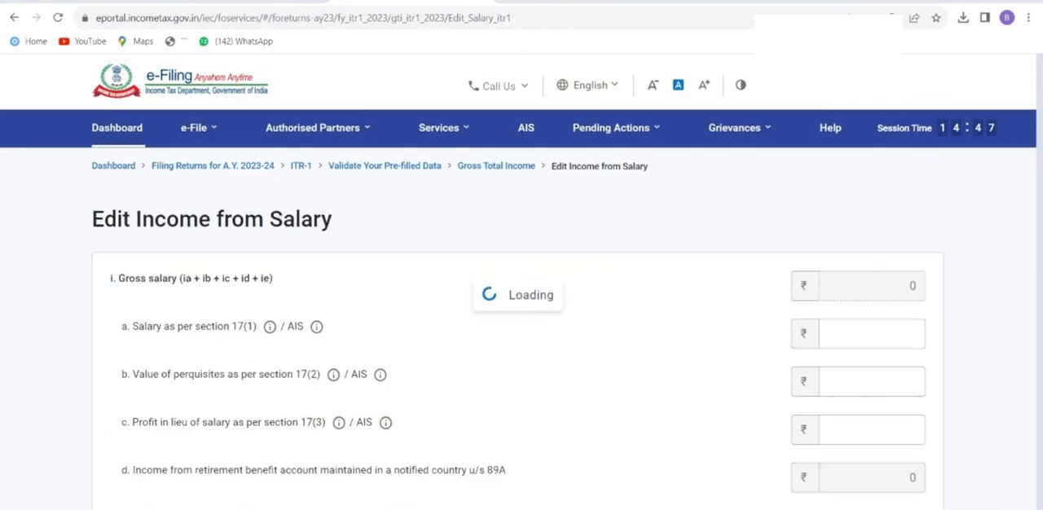
Enter 1,50,000 as the salary as per section 17(1).
{"action": "scroll", "coordinate": [521, 326], "scroll_direction": "down", "scroll_amount": 2}
{"action": "scroll", "coordinate": [522, 326], "scroll_direction": "down", "scroll_amount": 2}
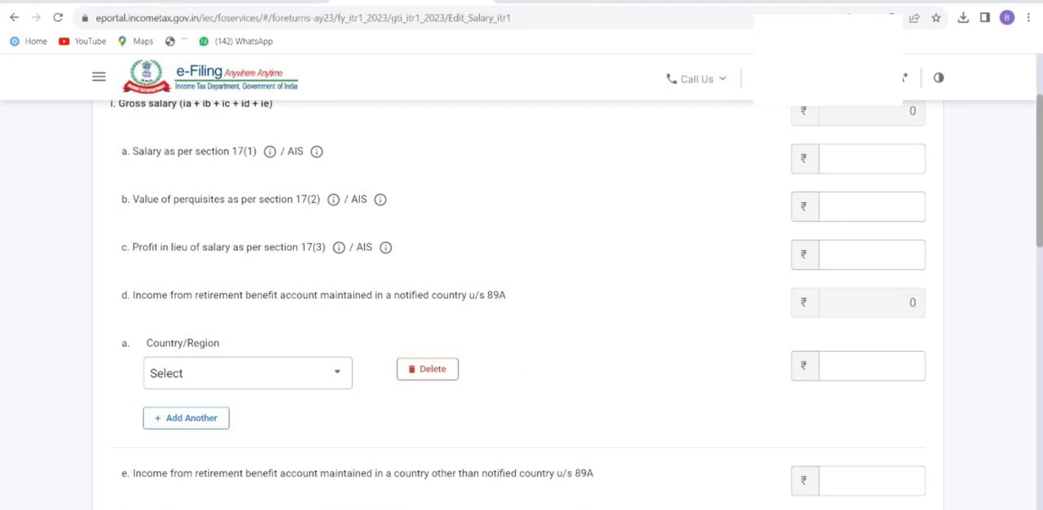
{"action": "scroll", "coordinate": [517, 304], "scroll_direction": "up", "scroll_amount": 2}
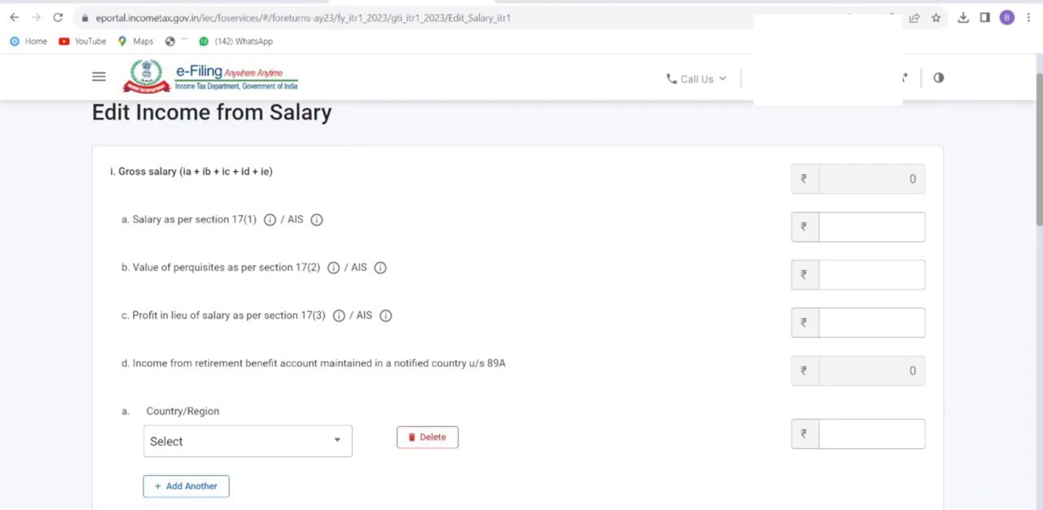
{"action": "left_click", "coordinate": [872, 227]}
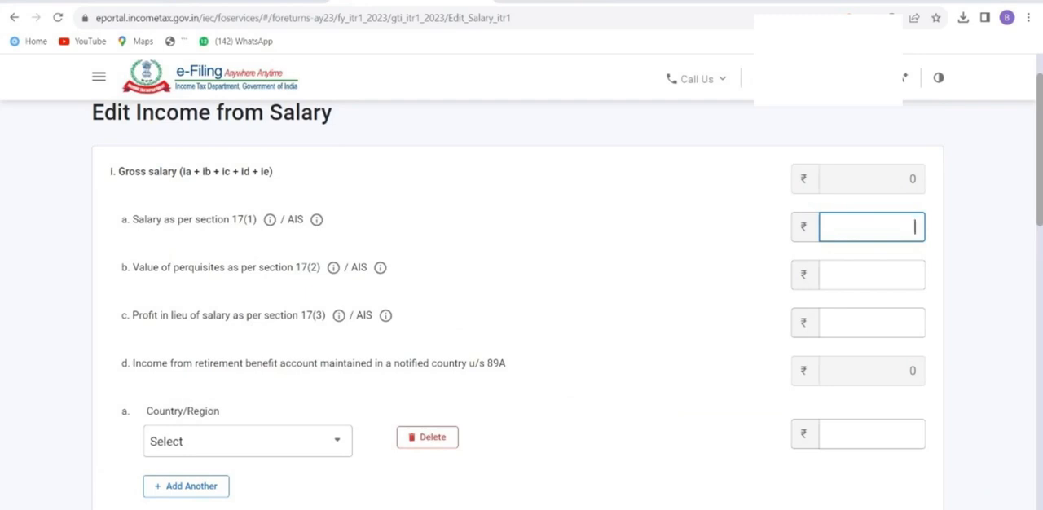
{"action": "type", "text": "458"}
{"action": "type", "text": "00"}
{"action": "key", "text": "BackSpace"}
{"action": "key", "text": "BackSpace"}
{"action": "key", "text": "BackSpace"}
{"action": "key", "text": "BackSpace"}
{"action": "key", "text": "BackSpace"}
{"action": "type", "text": "150000"}
{"action": "key", "text": "Tab"}
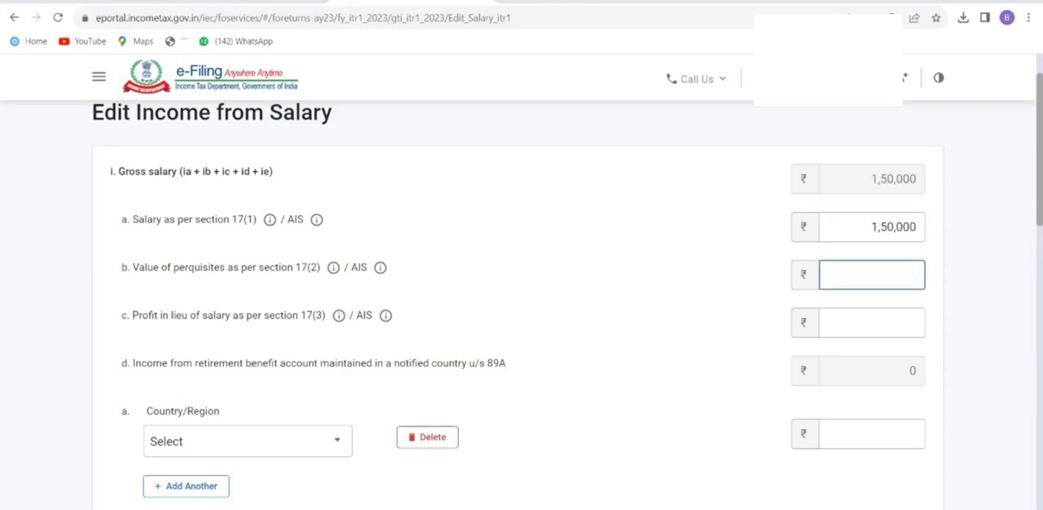
Review the remaining salary fields and deductions u/s 16, leave them unchanged, and save the salary income.
{"action": "scroll", "coordinate": [521, 309], "scroll_direction": "down", "scroll_amount": 10}
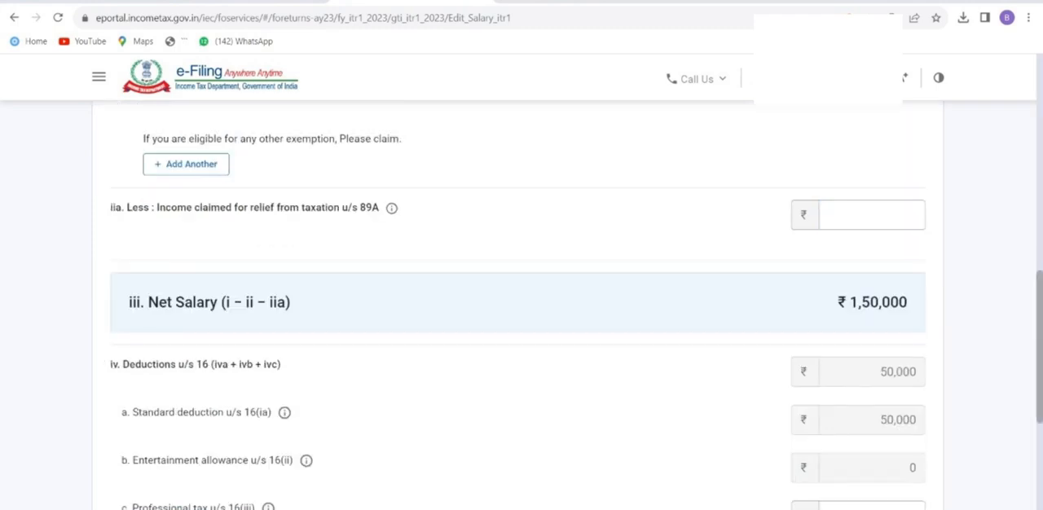
{"action": "scroll", "coordinate": [522, 310], "scroll_direction": "down", "scroll_amount": 3}
{"action": "scroll", "coordinate": [522, 310], "scroll_direction": "up", "scroll_amount": 1}
{"action": "scroll", "coordinate": [521, 310], "scroll_direction": "down", "scroll_amount": 2}
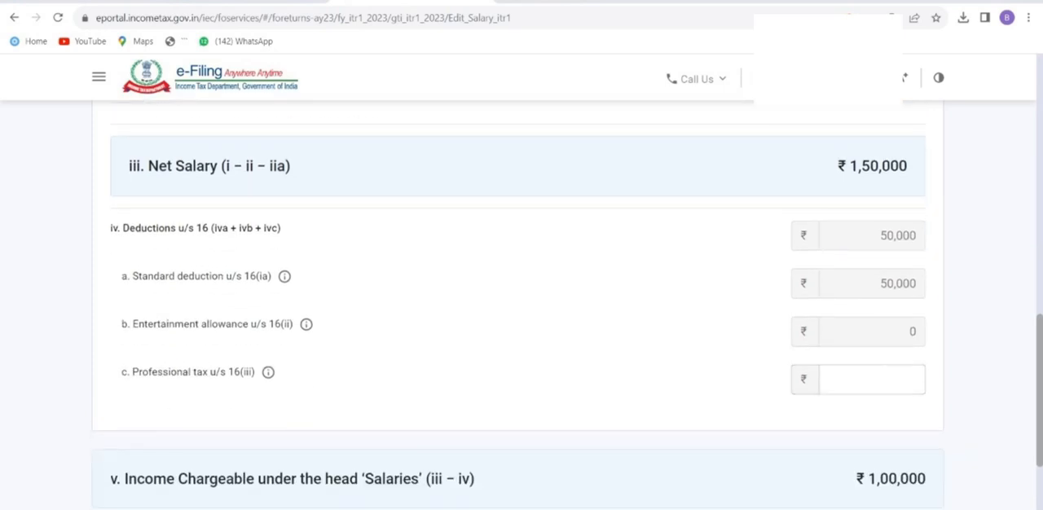
{"action": "scroll", "coordinate": [521, 309], "scroll_direction": "down", "scroll_amount": 3}
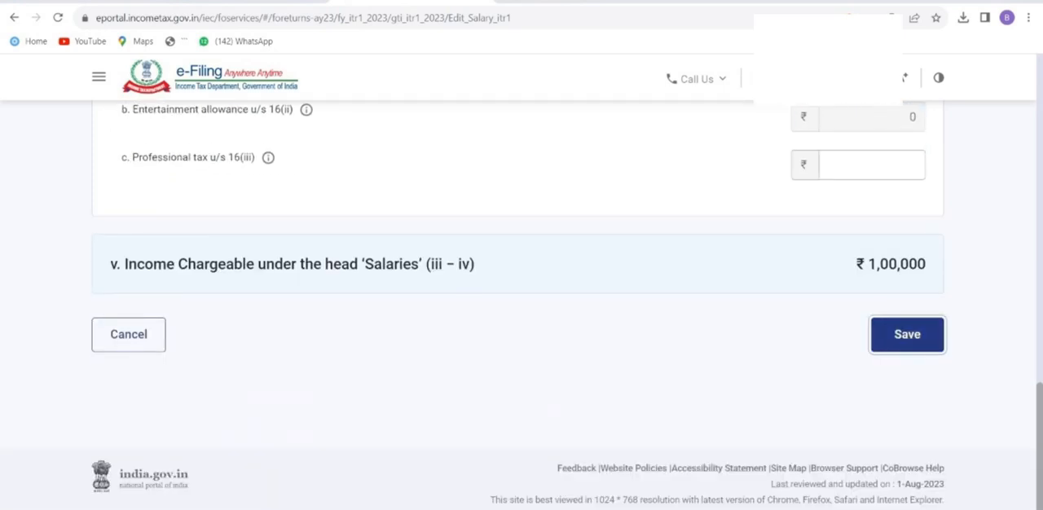
{"action": "left_click", "coordinate": [907, 335]}
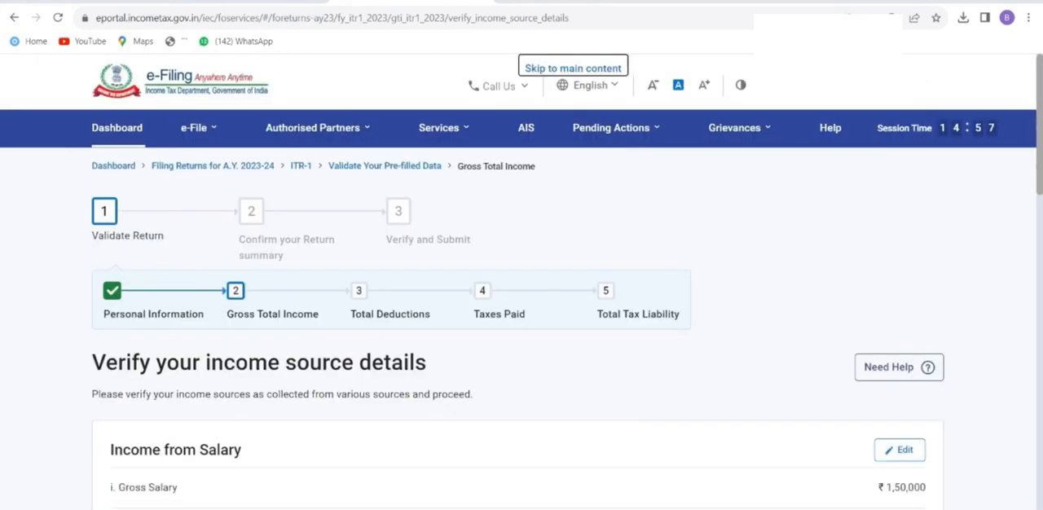
Review the salary and house property income, and select Interest from Saving Bank Account under Income from other sources.
{"action": "scroll", "coordinate": [521, 326], "scroll_direction": "down", "scroll_amount": 3}
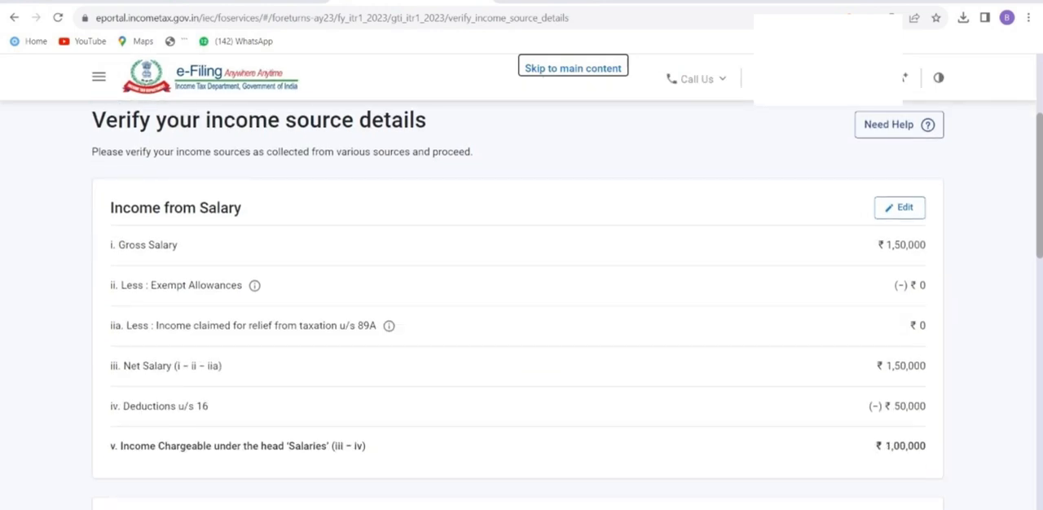
{"action": "scroll", "coordinate": [522, 326], "scroll_direction": "down", "scroll_amount": 1}
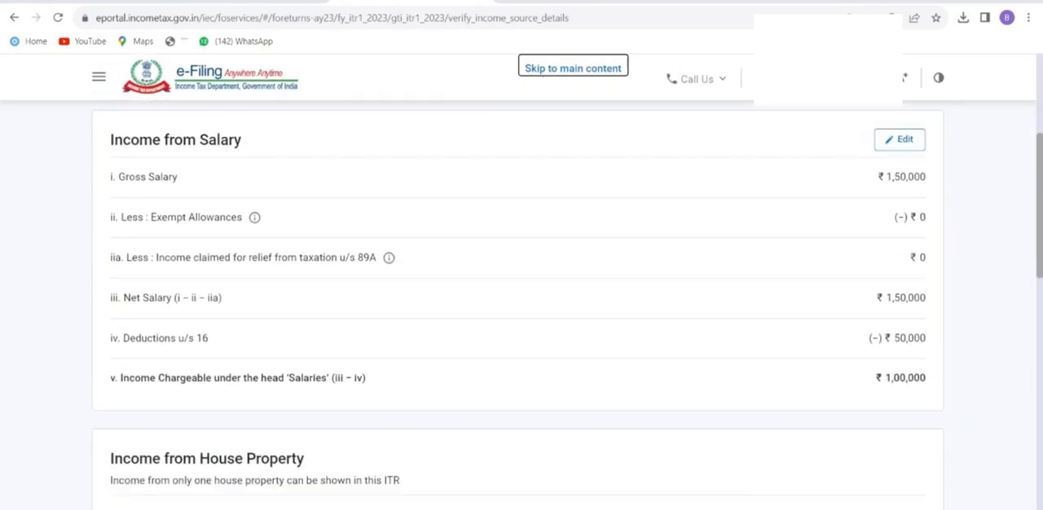
{"action": "scroll", "coordinate": [521, 325], "scroll_direction": "down", "scroll_amount": 1}
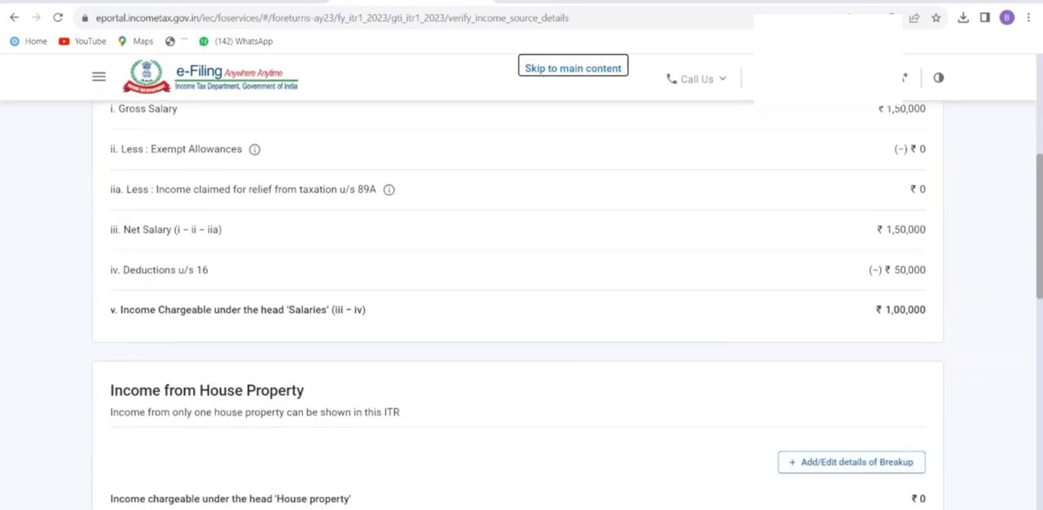
{"action": "scroll", "coordinate": [522, 326], "scroll_direction": "down", "scroll_amount": 1}
{"action": "scroll", "coordinate": [521, 326], "scroll_direction": "down", "scroll_amount": 1}
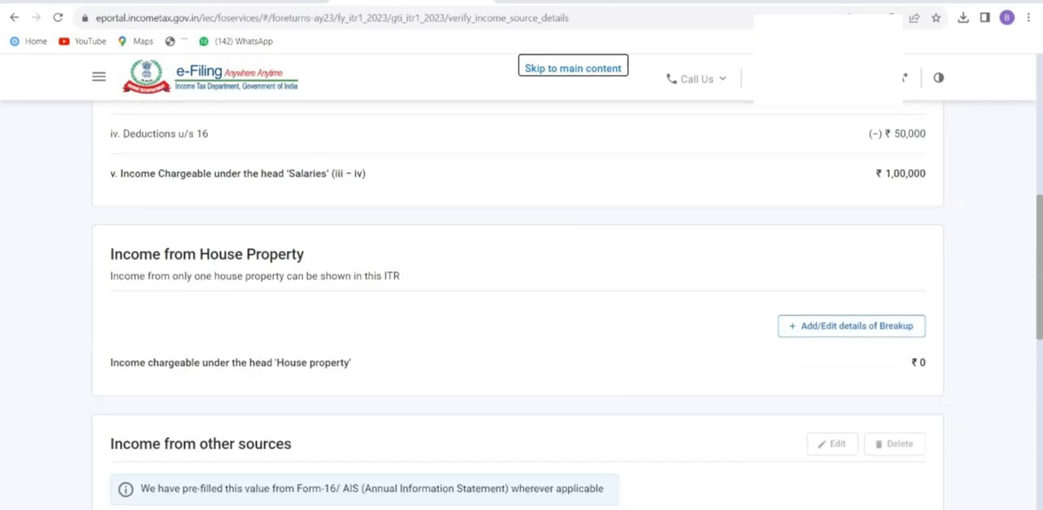
{"action": "scroll", "coordinate": [521, 326], "scroll_direction": "down", "scroll_amount": 3}
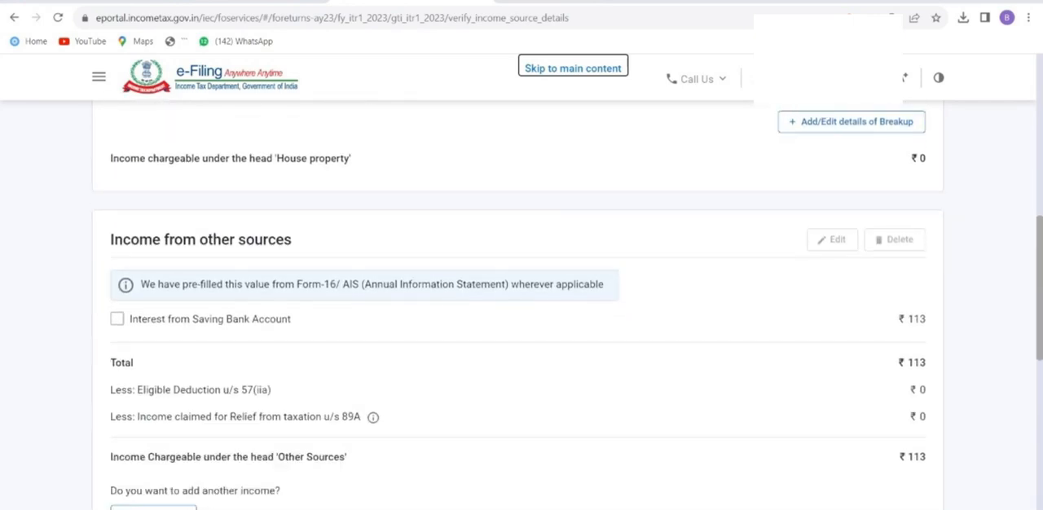
{"action": "left_click", "coordinate": [131, 319]}
Start adding another income under Income from other sources and go through its income questions.
{"action": "scroll", "coordinate": [521, 326], "scroll_direction": "down", "scroll_amount": 1}
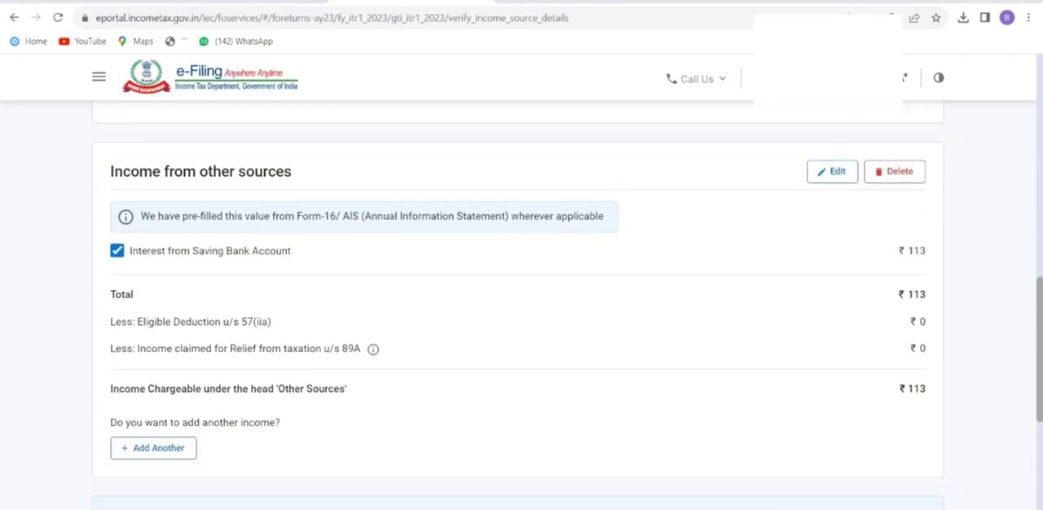
{"action": "scroll", "coordinate": [521, 326], "scroll_direction": "down", "scroll_amount": 1}
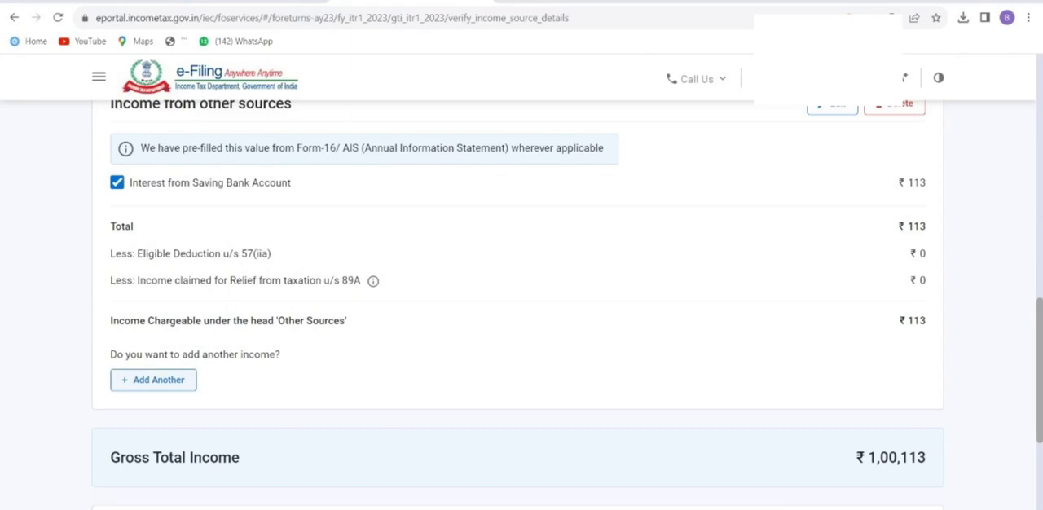
{"action": "left_click", "coordinate": [153, 379]}
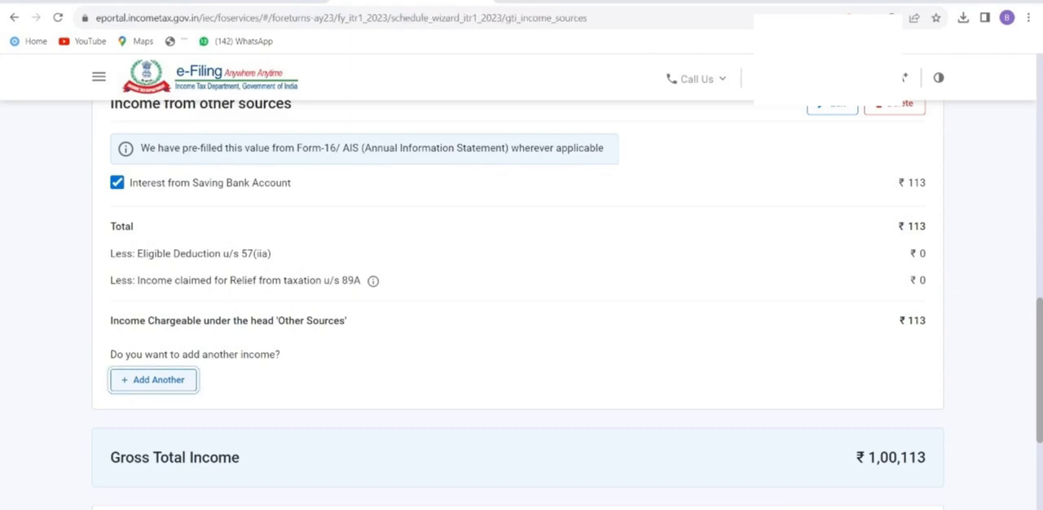
{"action": "scroll", "coordinate": [518, 326], "scroll_direction": "down", "scroll_amount": 1}
{"action": "scroll", "coordinate": [522, 326], "scroll_direction": "down", "scroll_amount": 5}
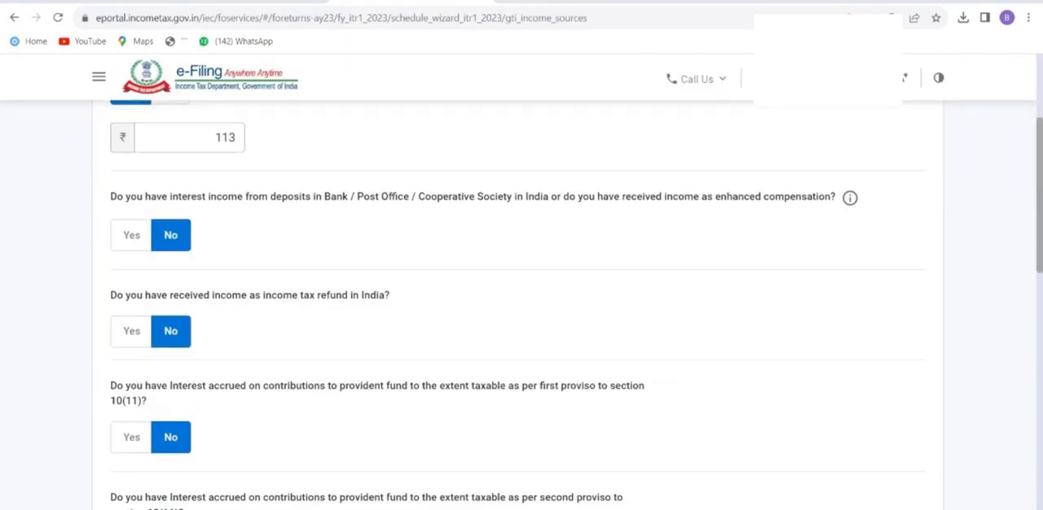
{"action": "scroll", "coordinate": [521, 326], "scroll_direction": "down", "scroll_amount": 4}
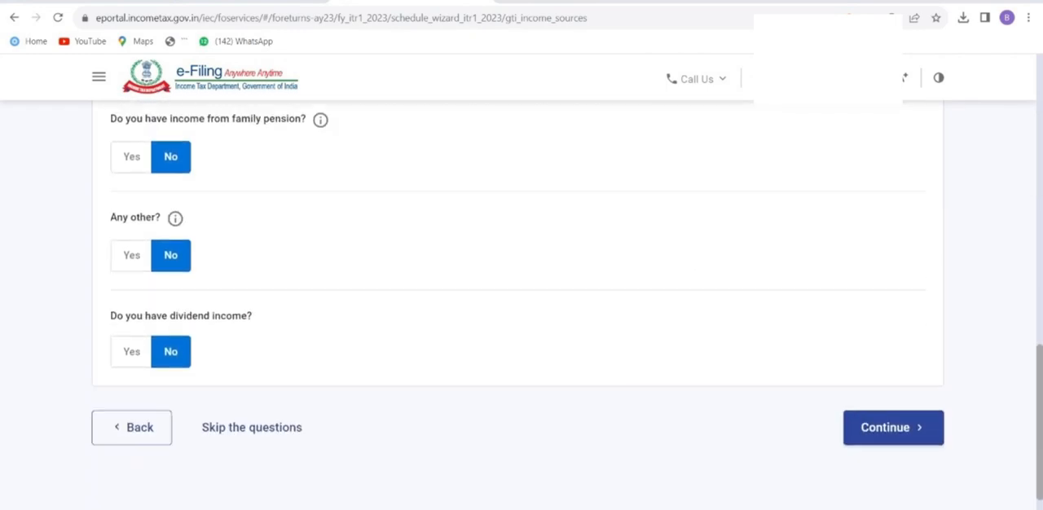
Answer Yes to Any other income, enter 1,45,620 with the description "commission", and continue.
{"action": "scroll", "coordinate": [518, 326], "scroll_direction": "up", "scroll_amount": 1}
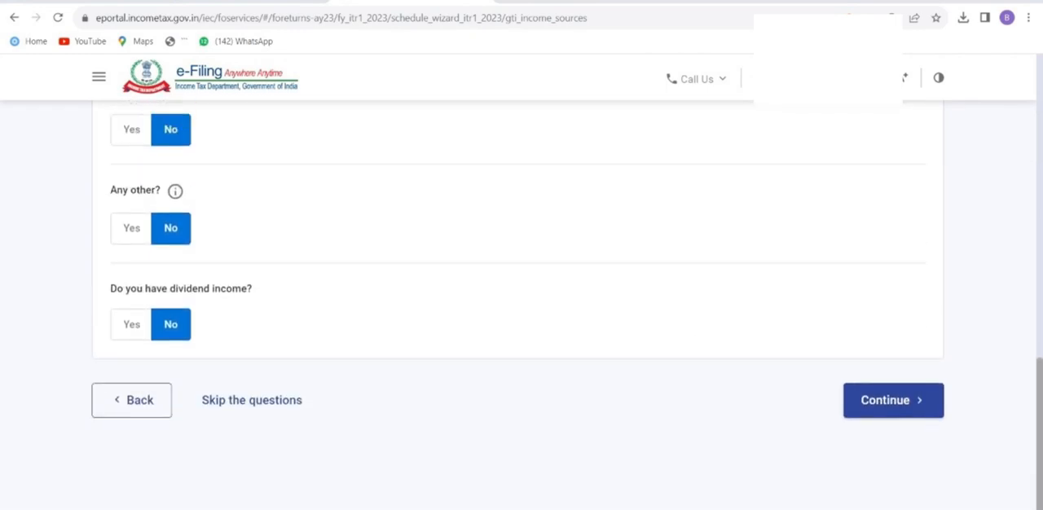
{"action": "left_click", "coordinate": [132, 228]}
{"action": "left_click", "coordinate": [189, 278]}
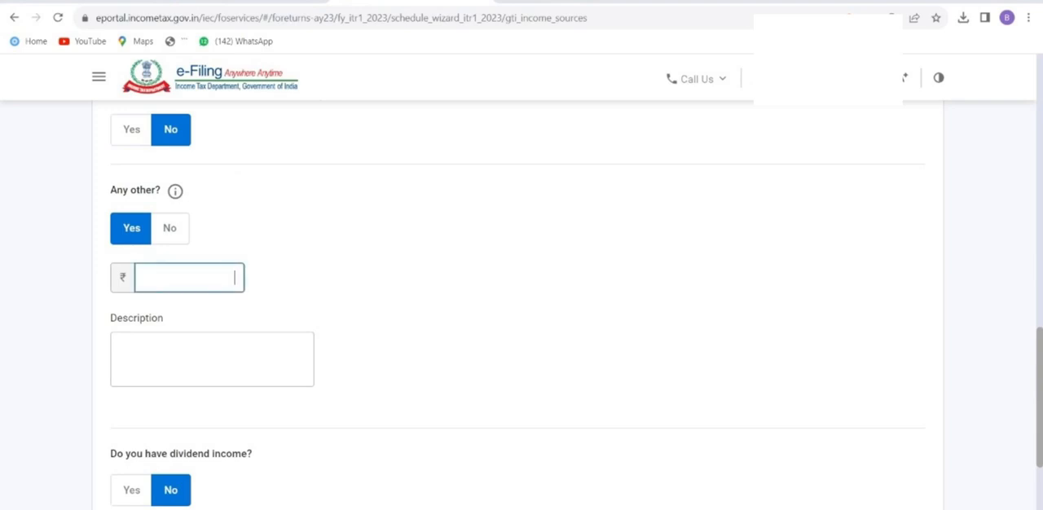
{"action": "type", "text": "1,45,620"}
{"action": "left_click", "coordinate": [212, 359]}
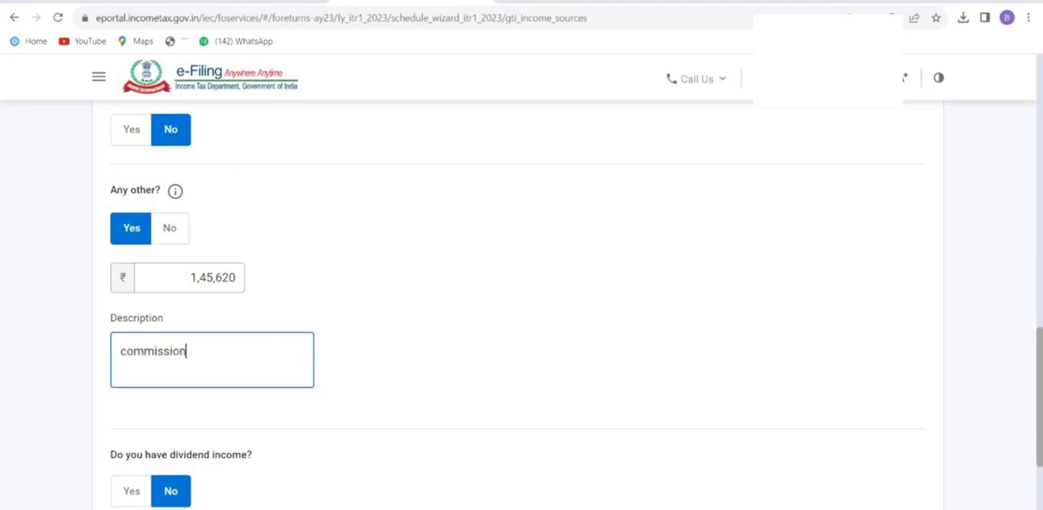
{"action": "scroll", "coordinate": [518, 305], "scroll_direction": "down", "scroll_amount": 3}
{"action": "left_click", "coordinate": [893, 429]}
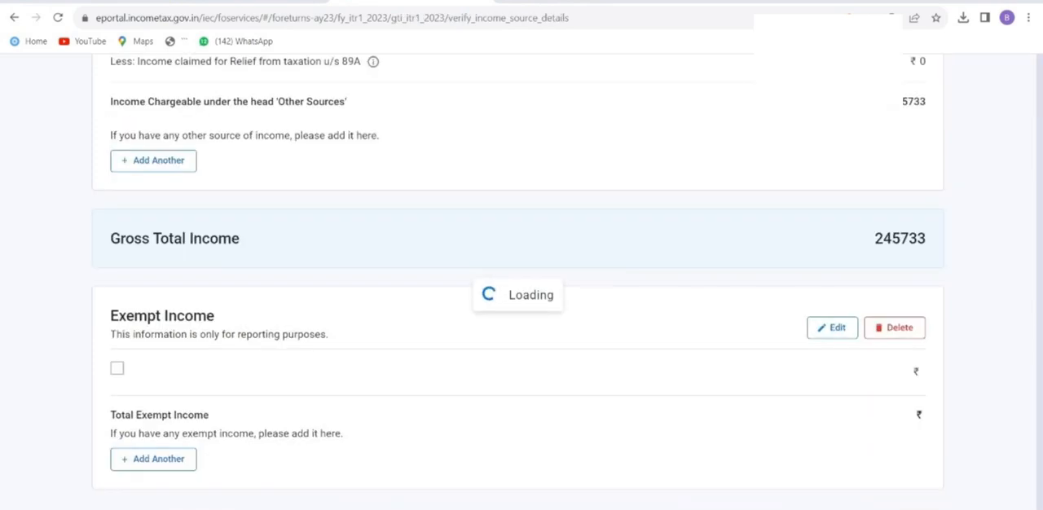
Review the income source details through Exempt Income and confirm the Gross Total Income section.
{"action": "scroll", "coordinate": [521, 285], "scroll_direction": "down", "scroll_amount": 5}
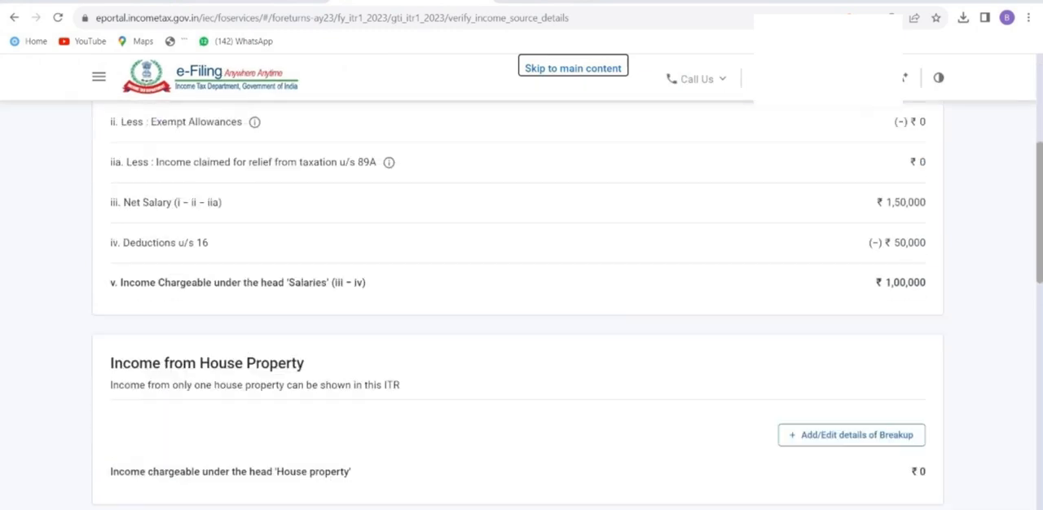
{"action": "scroll", "coordinate": [522, 301], "scroll_direction": "down", "scroll_amount": 8}
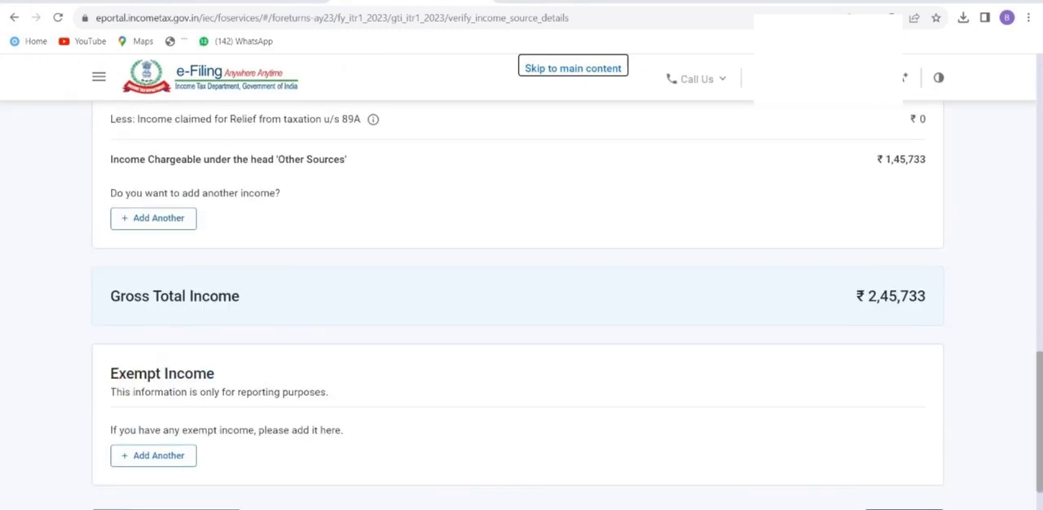
{"action": "scroll", "coordinate": [521, 301], "scroll_direction": "down", "scroll_amount": 2}
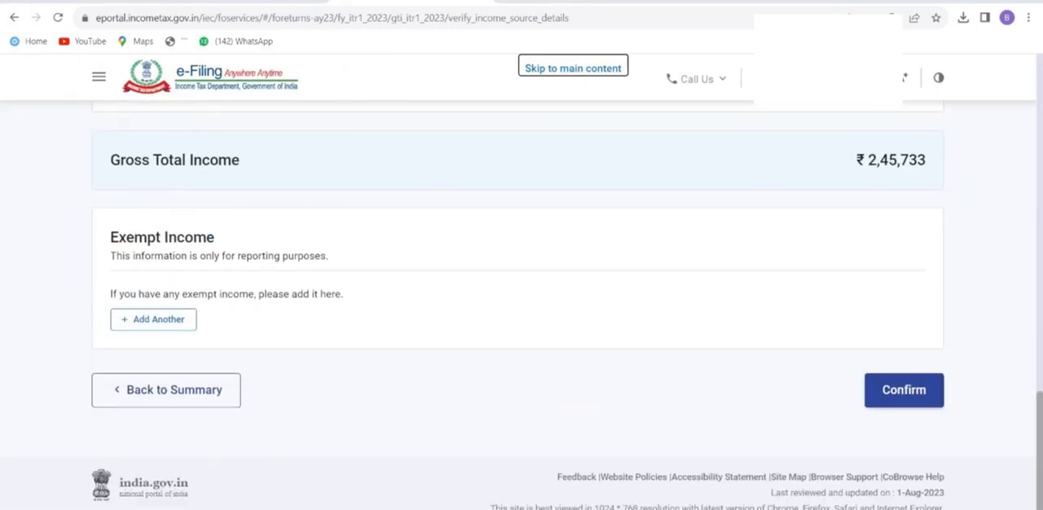
{"action": "scroll", "coordinate": [522, 302], "scroll_direction": "up", "scroll_amount": 1}
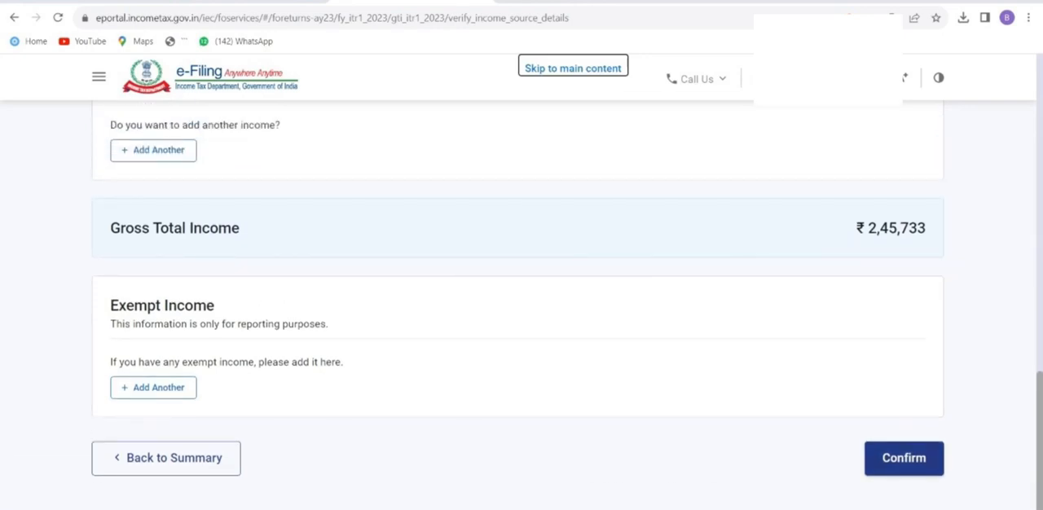
{"action": "left_click", "coordinate": [903, 459]}
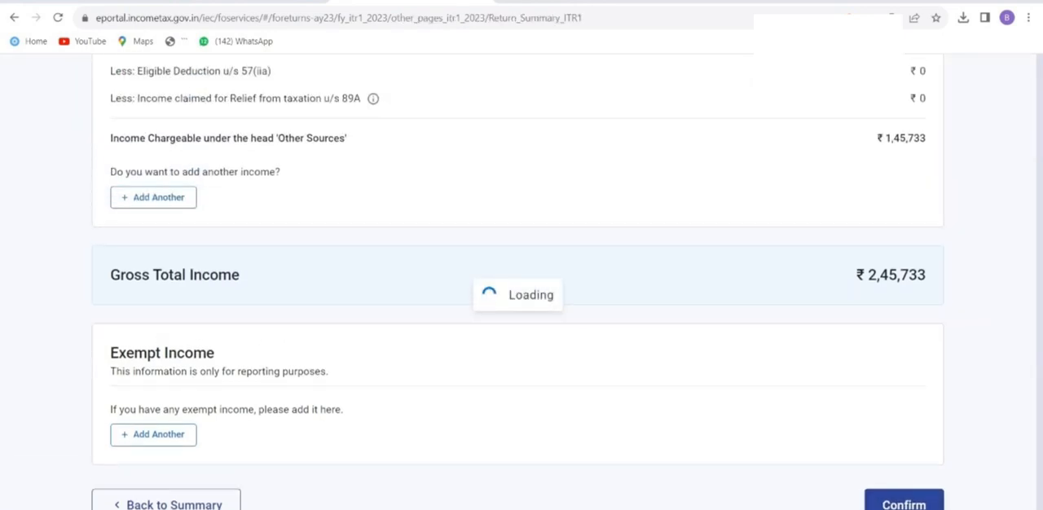
Open the Total Deductions section and continue past the deduction eligibility questions without answering them.
{"action": "scroll", "coordinate": [521, 309], "scroll_direction": "down", "scroll_amount": 5}
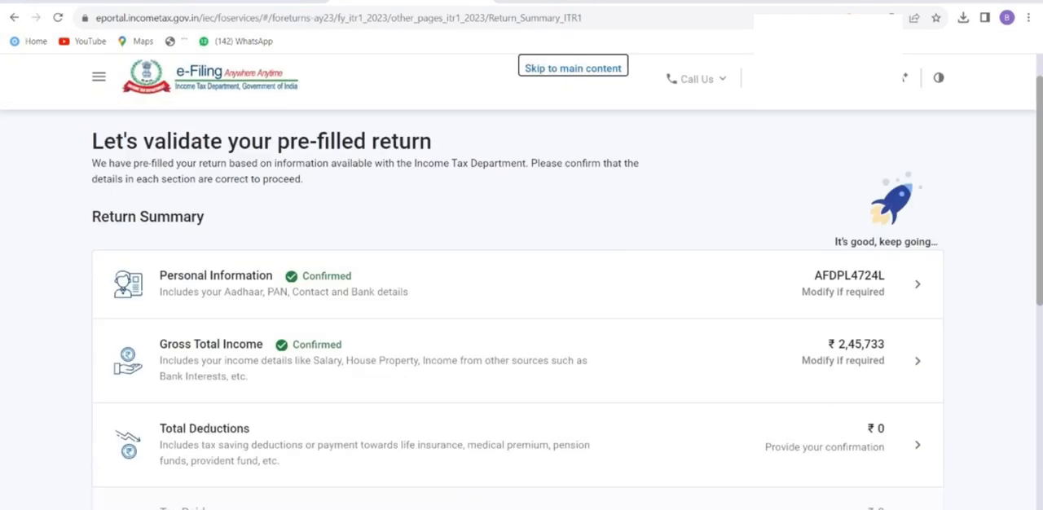
{"action": "left_click", "coordinate": [219, 277]}
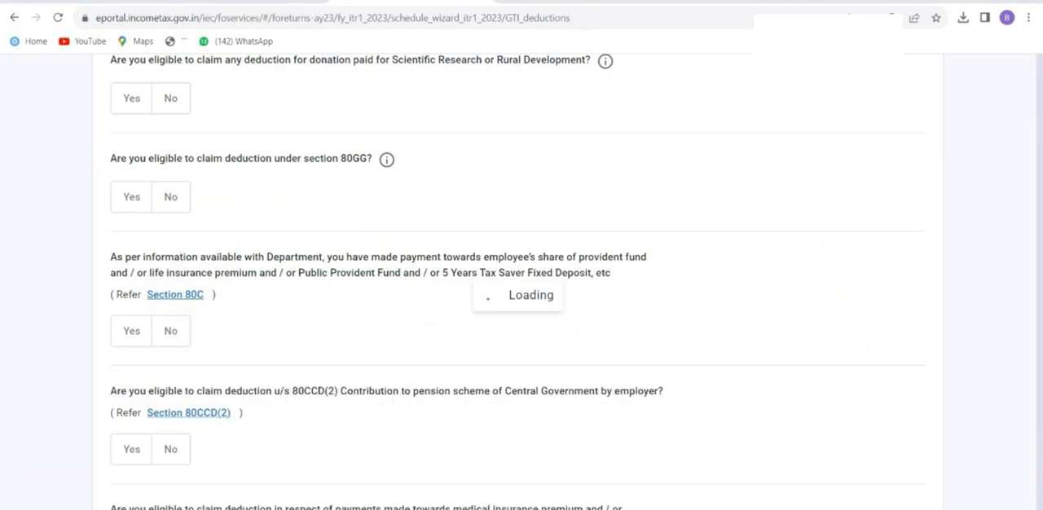
{"action": "scroll", "coordinate": [521, 309], "scroll_direction": "down", "scroll_amount": 4}
{"action": "scroll", "coordinate": [521, 305], "scroll_direction": "down", "scroll_amount": 8}
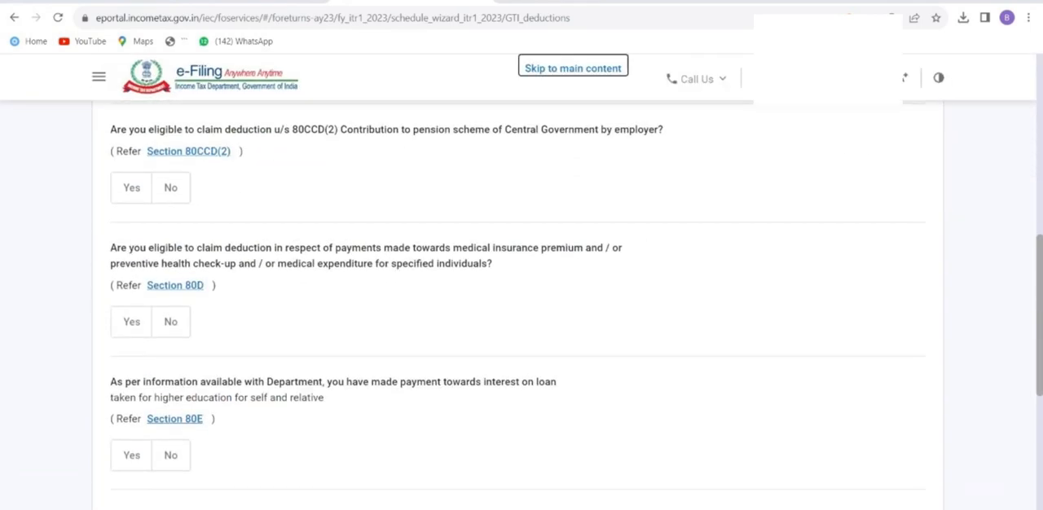
{"action": "left_click", "coordinate": [894, 334]}
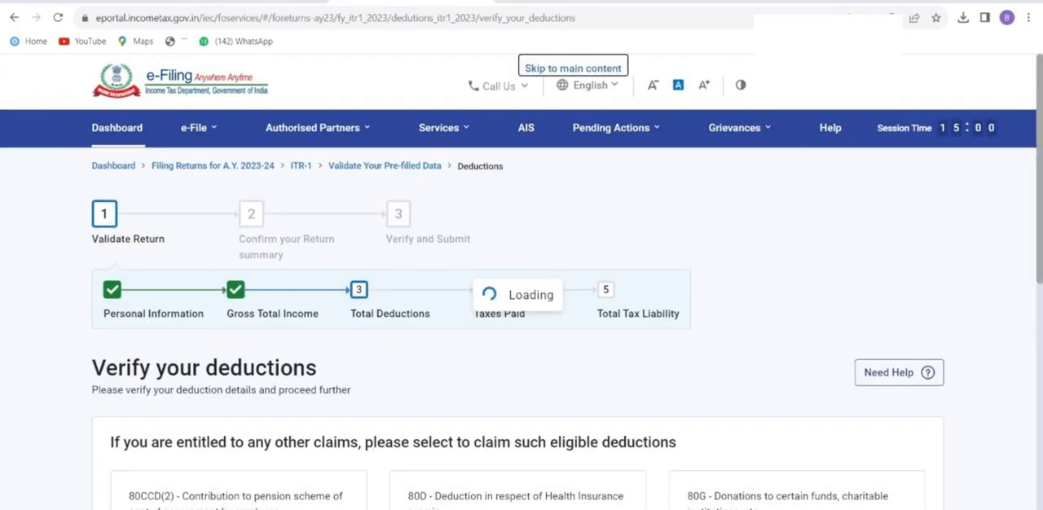
Review the available deductions and confirm the Total Deductions section without adding any claim.
{"action": "scroll", "coordinate": [522, 325], "scroll_direction": "down", "scroll_amount": 2}
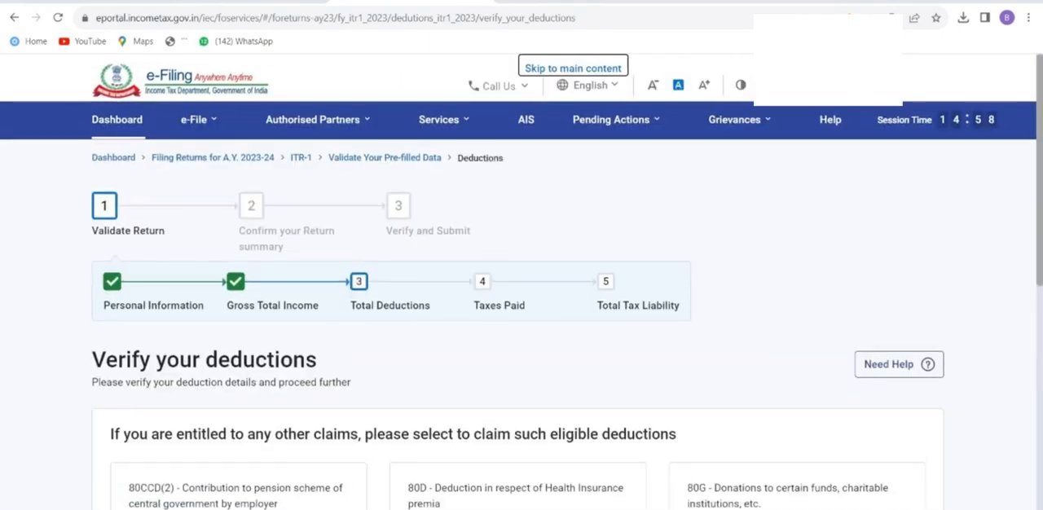
{"action": "scroll", "coordinate": [522, 325], "scroll_direction": "down", "scroll_amount": 7}
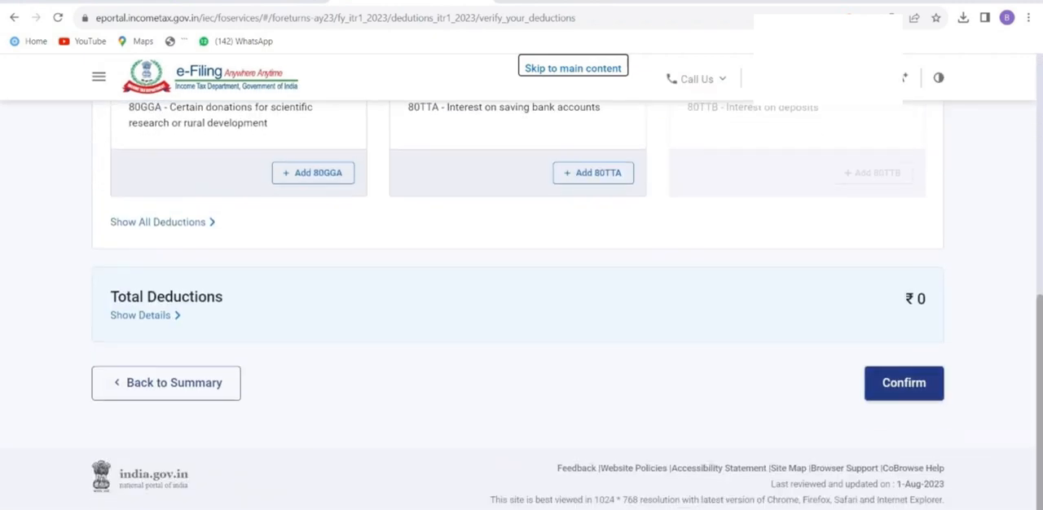
{"action": "left_click", "coordinate": [904, 383]}
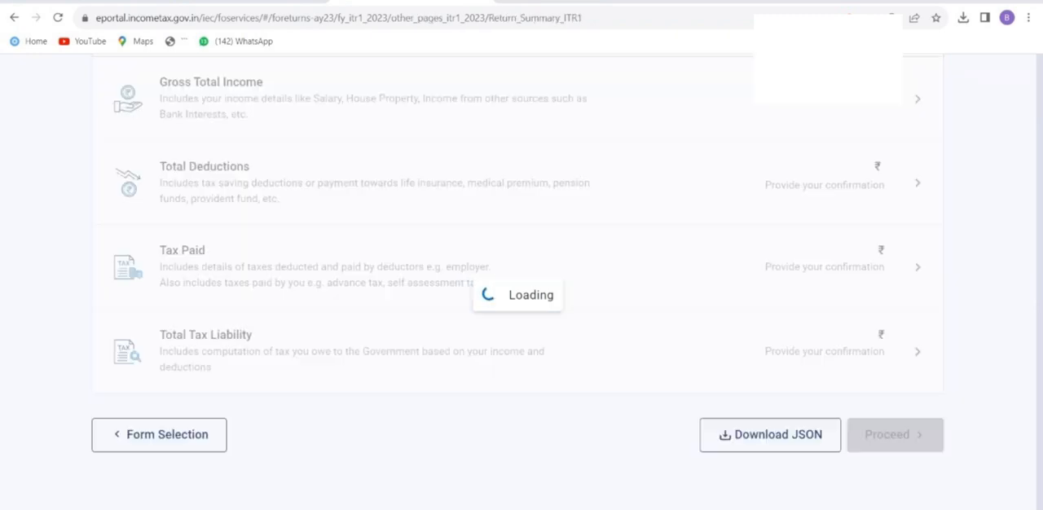
Open the Tax Paid section, review the TDS, TCS and advance tax details, and confirm the section.
{"action": "scroll", "coordinate": [522, 285], "scroll_direction": "down", "scroll_amount": 5}
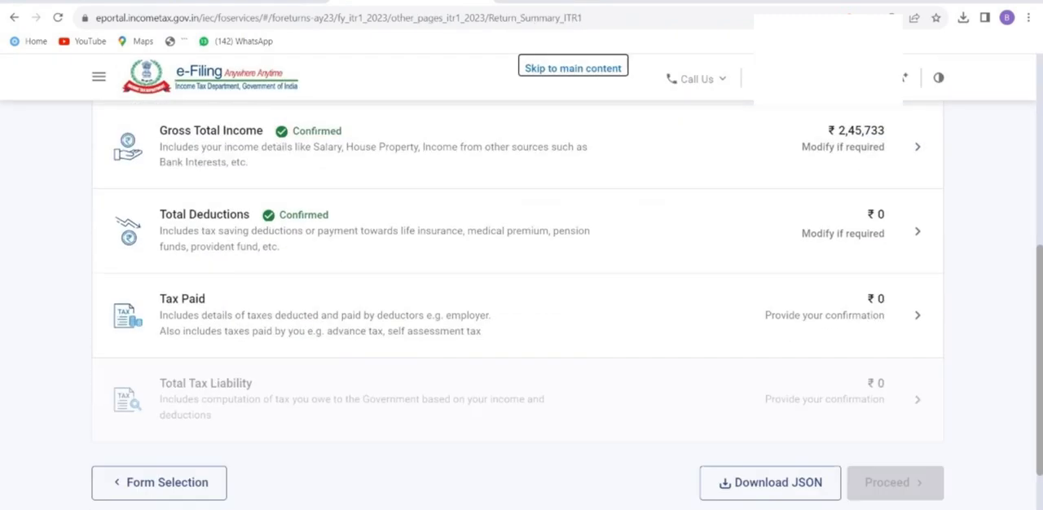
{"action": "left_click", "coordinate": [518, 316]}
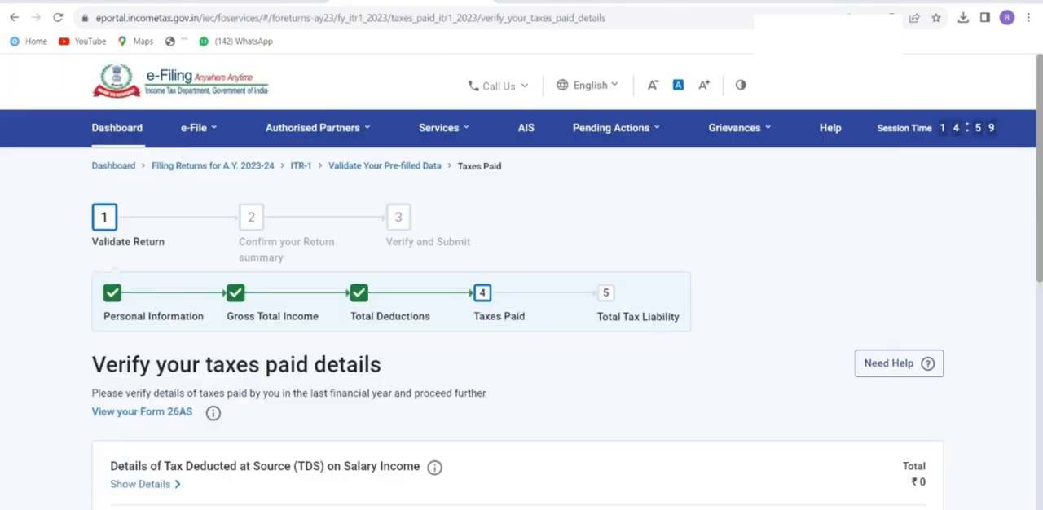
{"action": "scroll", "coordinate": [522, 310], "scroll_direction": "down", "scroll_amount": 7}
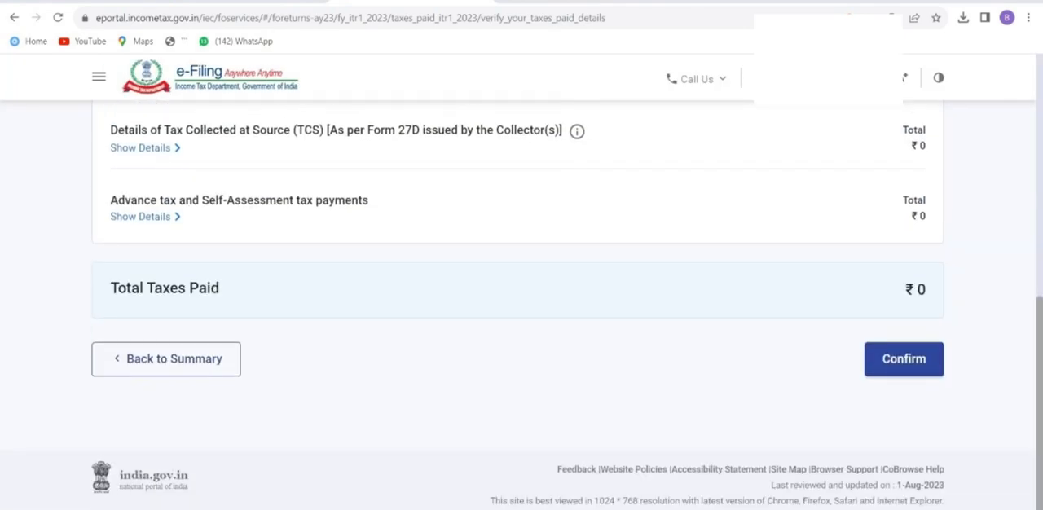
{"action": "scroll", "coordinate": [521, 310], "scroll_direction": "up", "scroll_amount": 2}
{"action": "scroll", "coordinate": [521, 309], "scroll_direction": "down", "scroll_amount": 2}
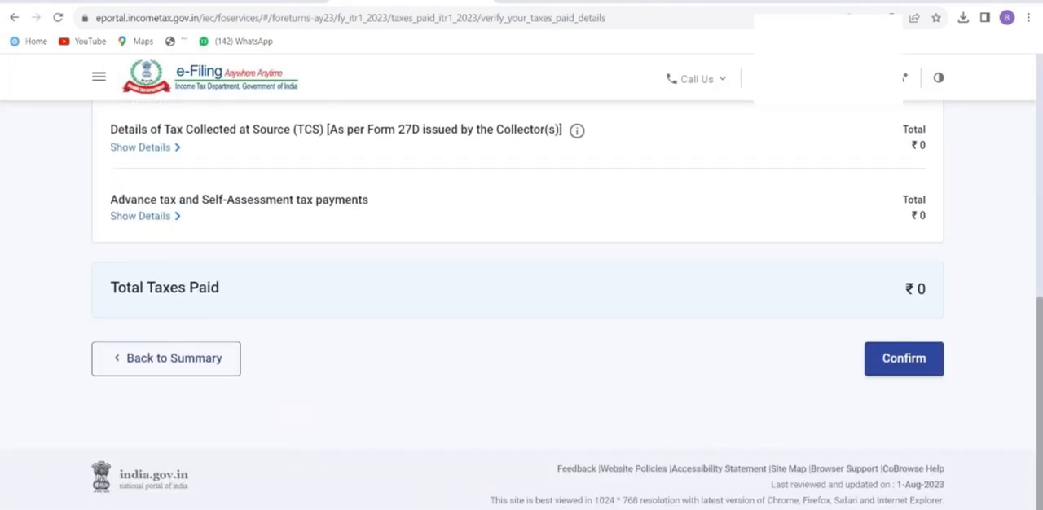
{"action": "left_click", "coordinate": [904, 359]}
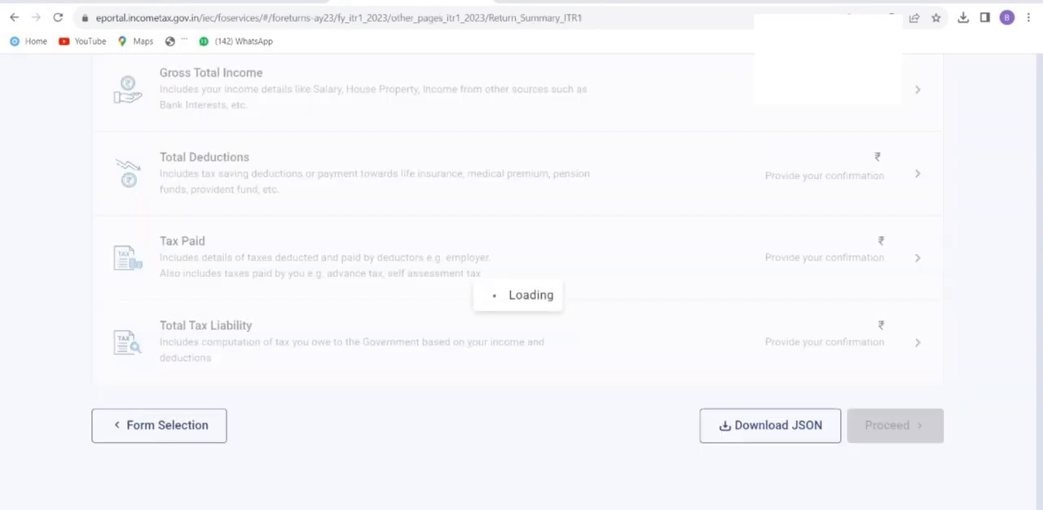
Open the Total Tax Liability section, review the income and tax computation, and confirm the section.
{"action": "scroll", "coordinate": [521, 309], "scroll_direction": "down", "scroll_amount": 8}
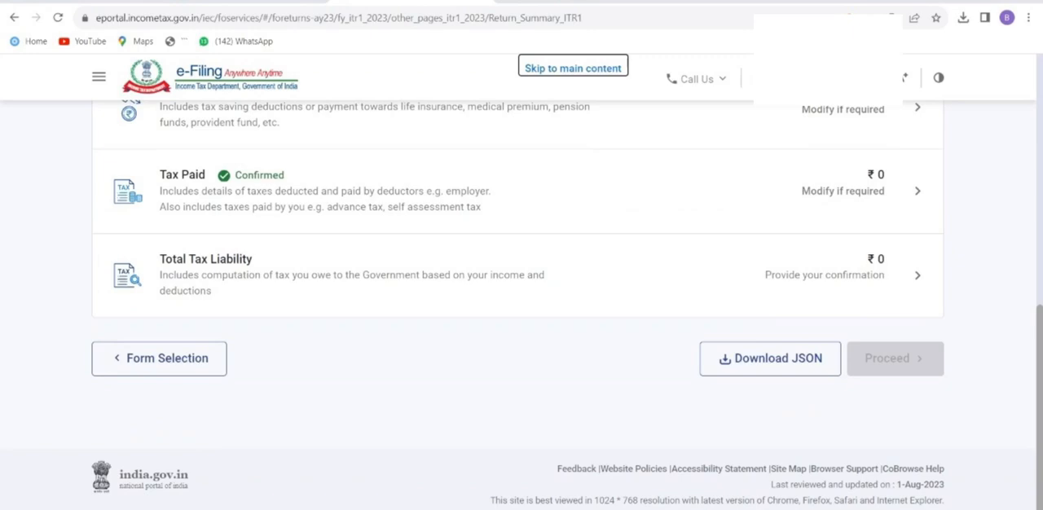
{"action": "left_click", "coordinate": [917, 275]}
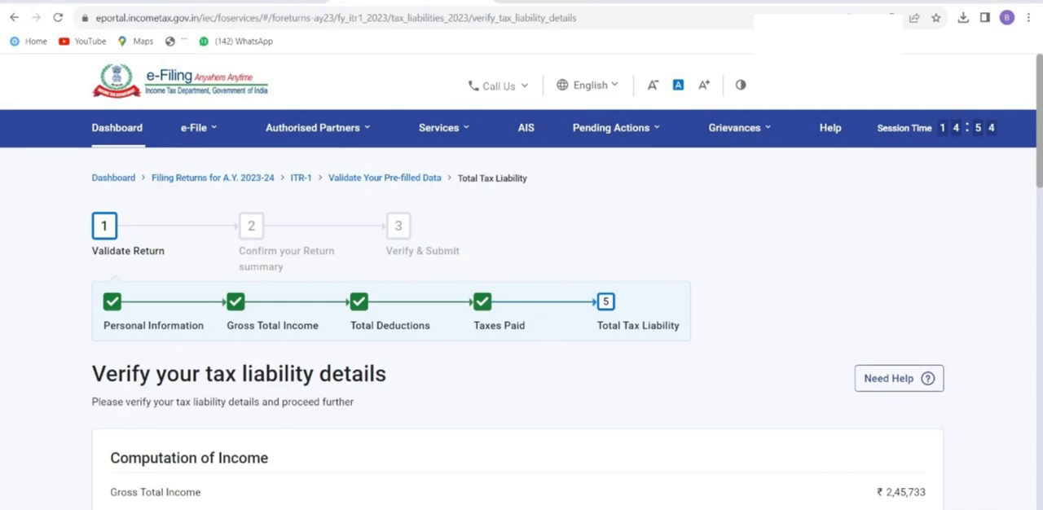
{"action": "scroll", "coordinate": [522, 325], "scroll_direction": "down", "scroll_amount": 3}
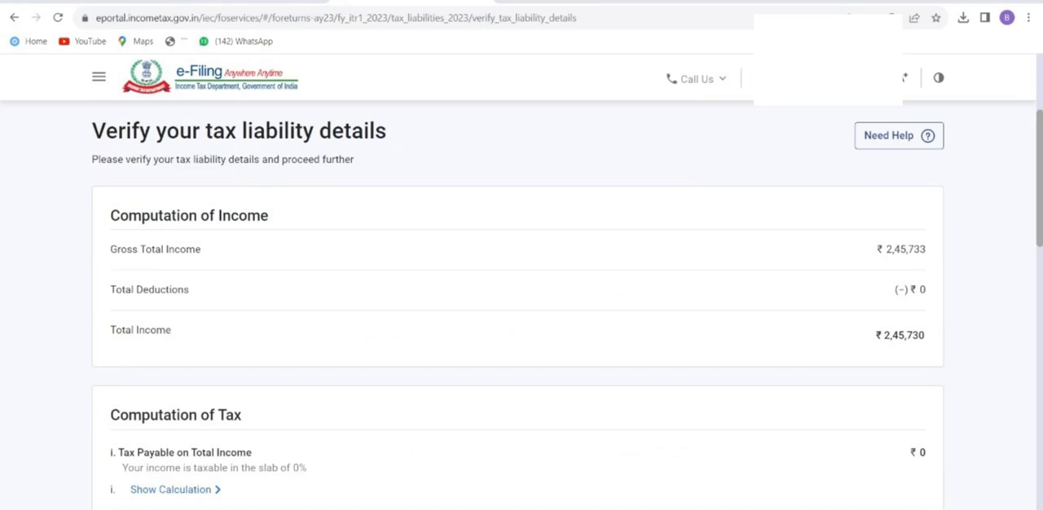
{"action": "scroll", "coordinate": [521, 326], "scroll_direction": "down", "scroll_amount": 15}
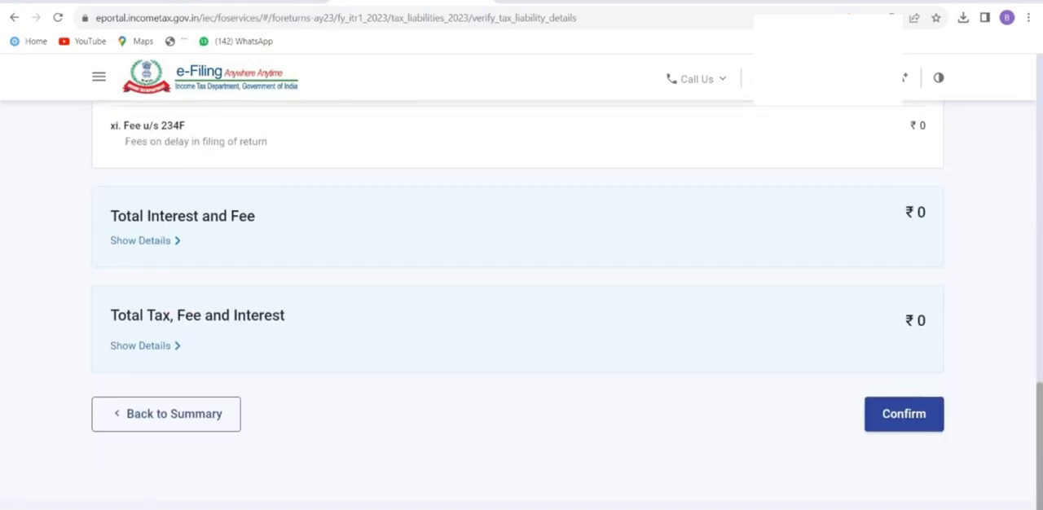
{"action": "scroll", "coordinate": [521, 326], "scroll_direction": "down", "scroll_amount": 1}
{"action": "left_click", "coordinate": [903, 361]}
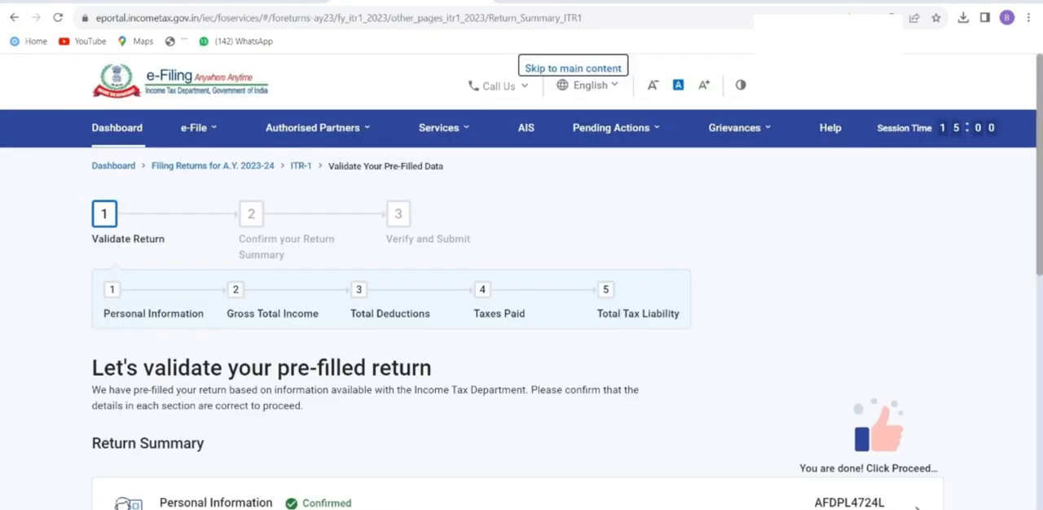
Proceed to the tax summary, review the taxable income and amount payable, and continue to the return preview.
{"action": "scroll", "coordinate": [521, 326], "scroll_direction": "down", "scroll_amount": 10}
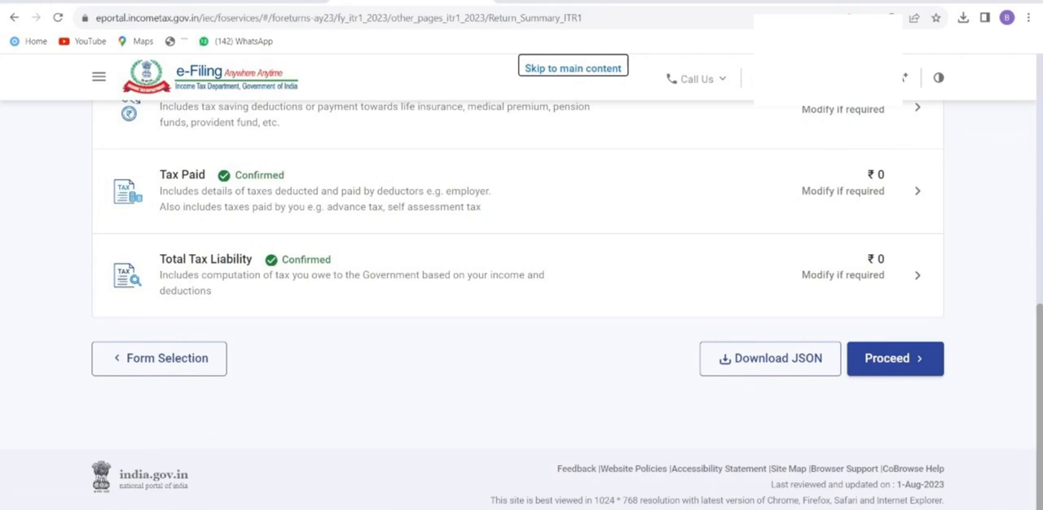
{"action": "left_click", "coordinate": [895, 359]}
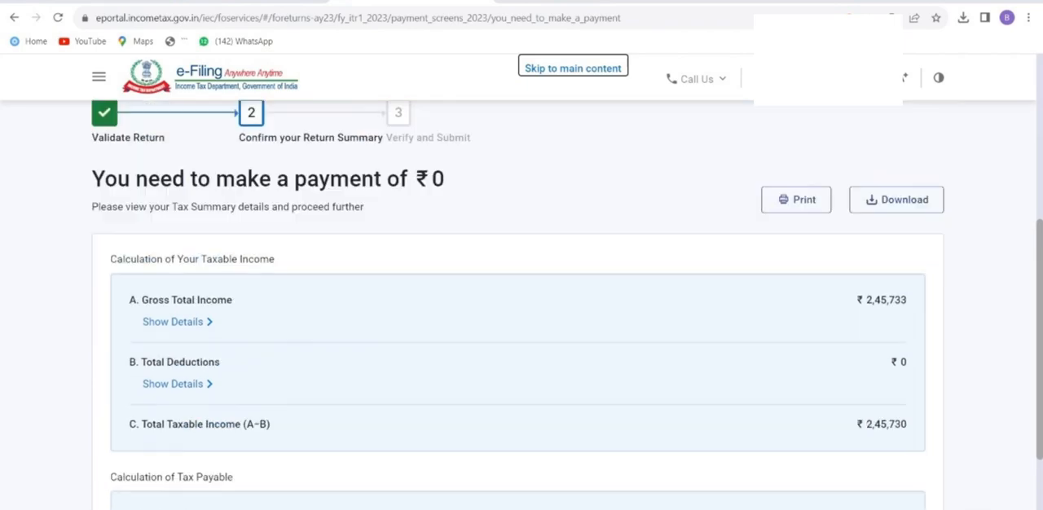
{"action": "left_click_drag", "start_coordinate": [92, 282], "coordinate": [445, 283]}
{"action": "scroll", "coordinate": [445, 282], "scroll_direction": "down", "scroll_amount": 3}
{"action": "scroll", "coordinate": [521, 326], "scroll_direction": "down", "scroll_amount": 5}
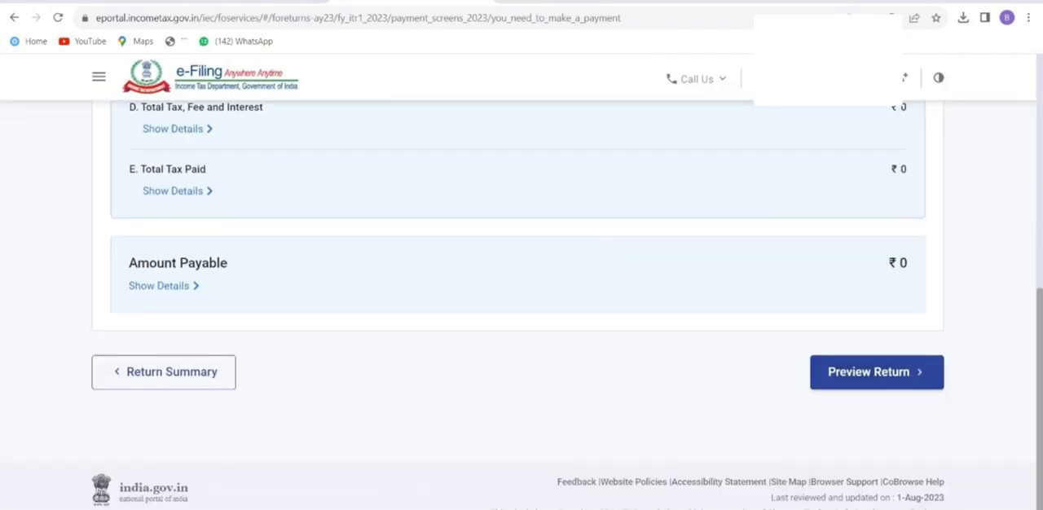
{"action": "scroll", "coordinate": [522, 326], "scroll_direction": "up", "scroll_amount": 5}
{"action": "left_click_drag", "start_coordinate": [866, 355], "coordinate": [907, 354]}
{"action": "left_click", "coordinate": [908, 356]}
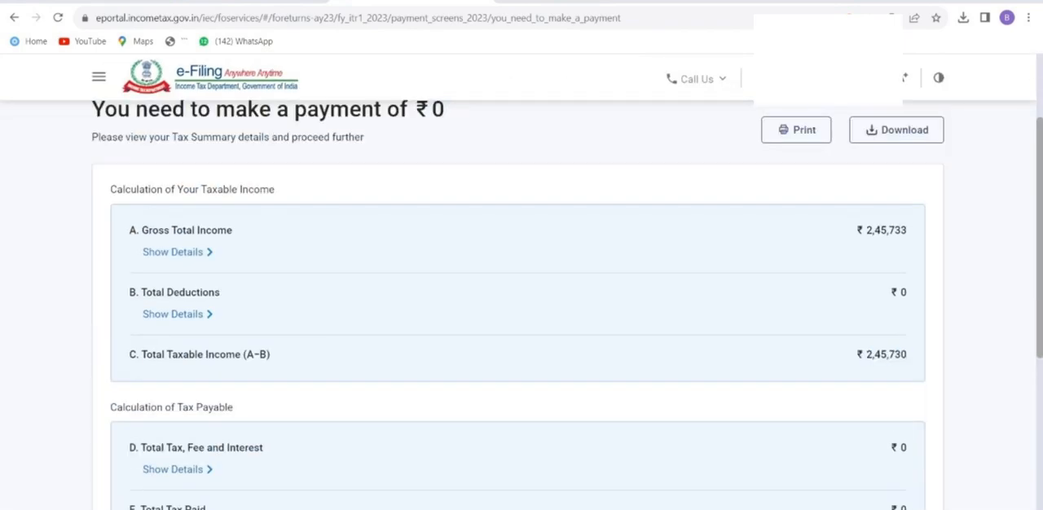
{"action": "scroll", "coordinate": [896, 359], "scroll_direction": "down", "scroll_amount": 3}
{"action": "left_click", "coordinate": [868, 440]}
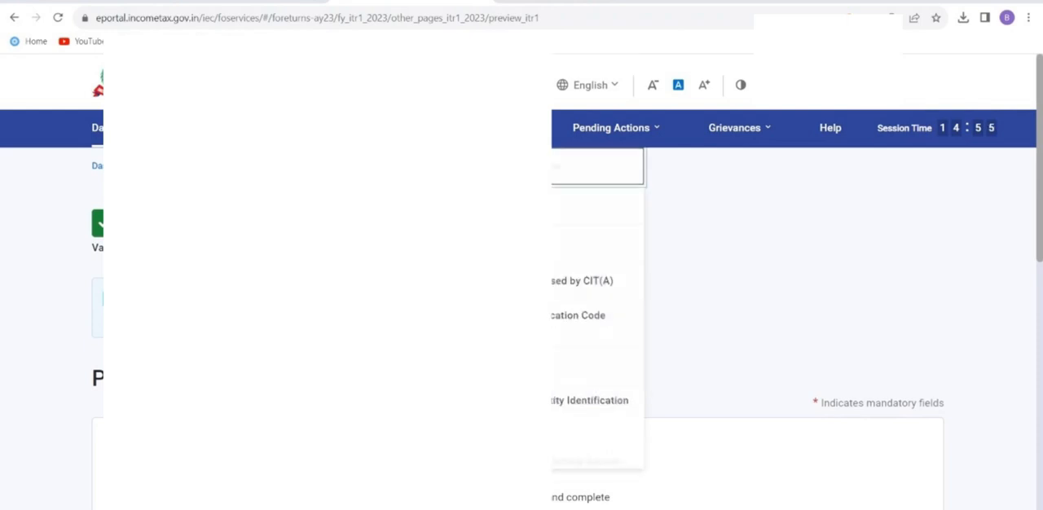
Review the declaration and continue to the full preview of the return.
{"action": "scroll", "coordinate": [733, 326], "scroll_direction": "down", "scroll_amount": 2}
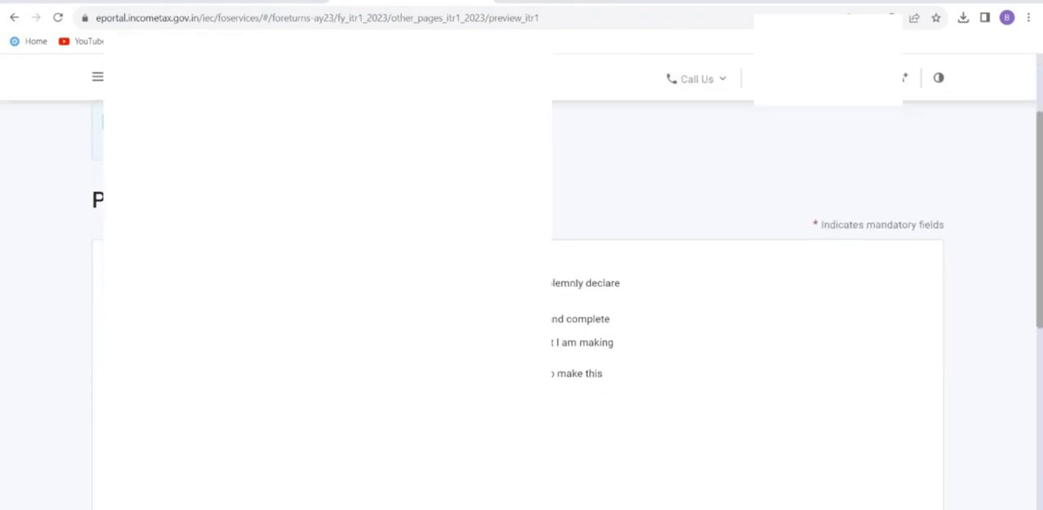
{"action": "scroll", "coordinate": [733, 309], "scroll_direction": "down", "scroll_amount": 5}
{"action": "left_click", "coordinate": [873, 386]}
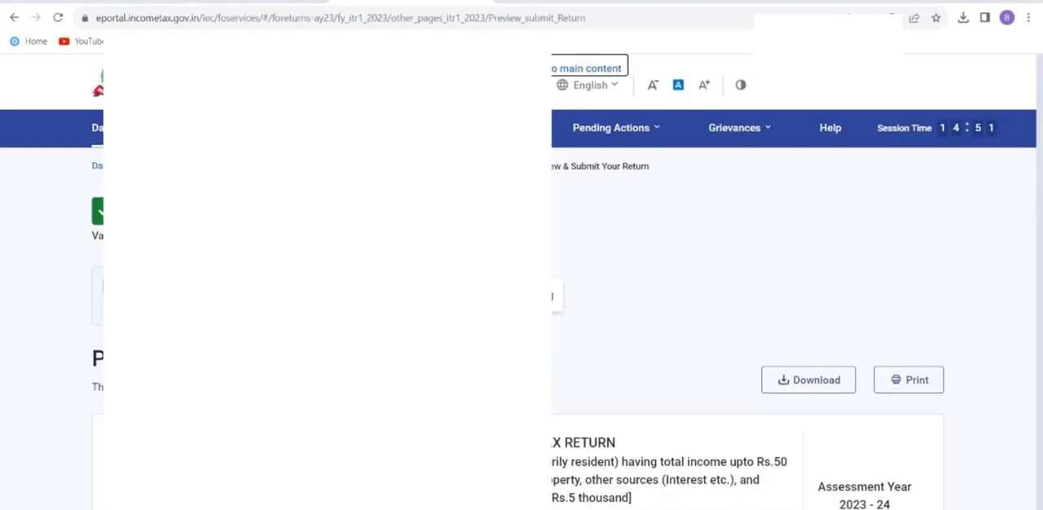
Look through the previewed ITR-1 down to the verification statement and submit the return for validation.
{"action": "scroll", "coordinate": [734, 325], "scroll_direction": "down", "scroll_amount": 20}
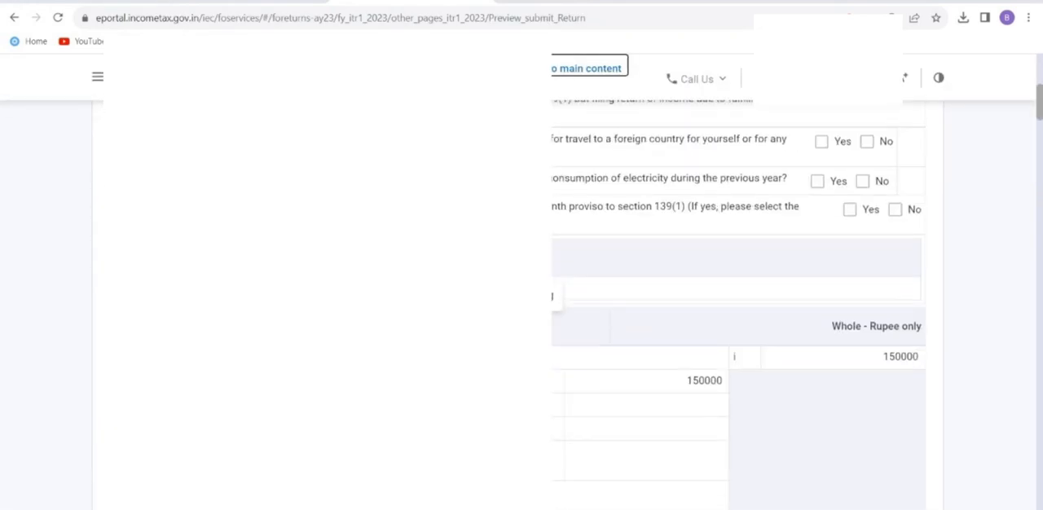
{"action": "scroll", "coordinate": [733, 326], "scroll_direction": "down", "scroll_amount": 10}
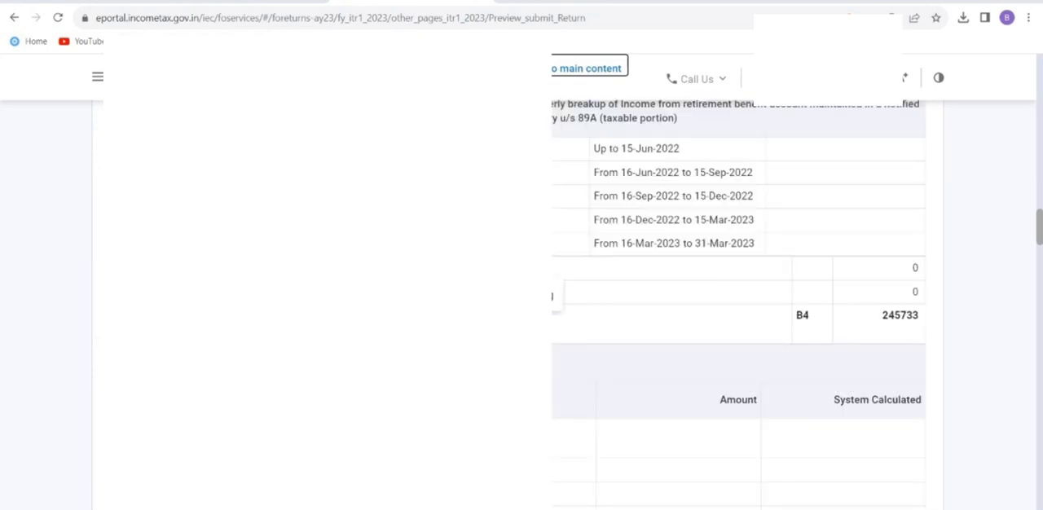
{"action": "scroll", "coordinate": [733, 326], "scroll_direction": "down", "scroll_amount": 15}
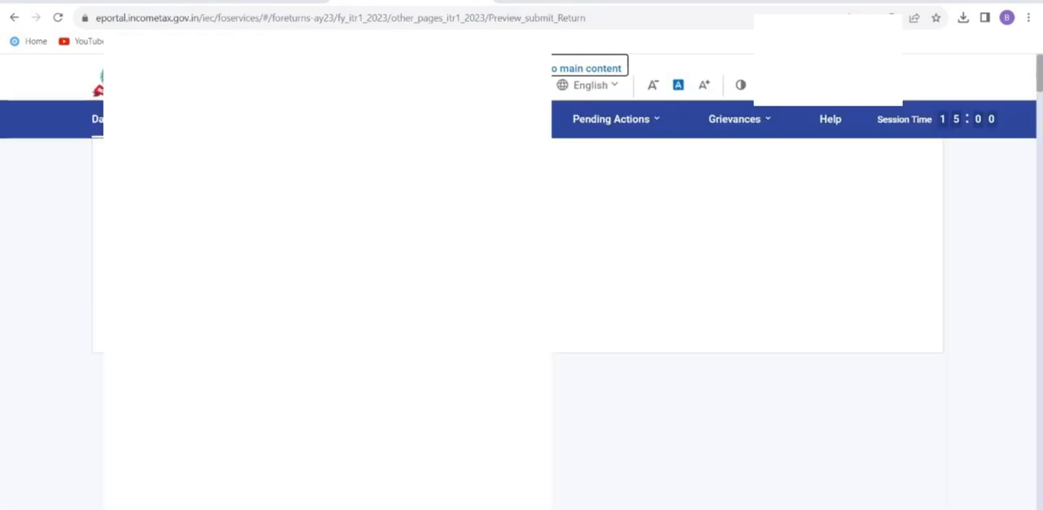
{"action": "scroll", "coordinate": [733, 326], "scroll_direction": "down", "scroll_amount": 1}
{"action": "left_click", "coordinate": [868, 335]}
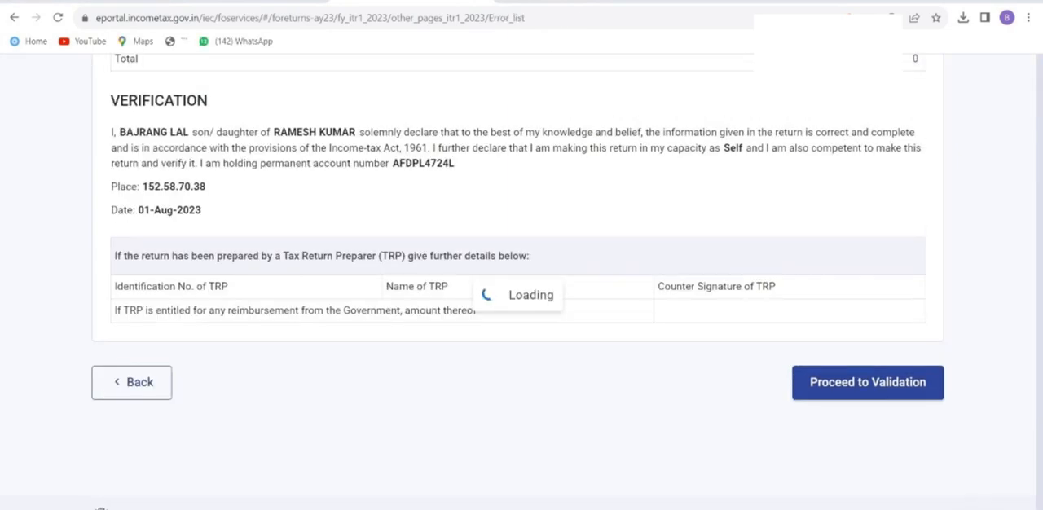
Proceed from validation to verification and continue with e-Verify Now as the verification method.
{"action": "left_click_drag", "start_coordinate": [140, 276], "coordinate": [273, 276]}
{"action": "left_click", "coordinate": [565, 365]}
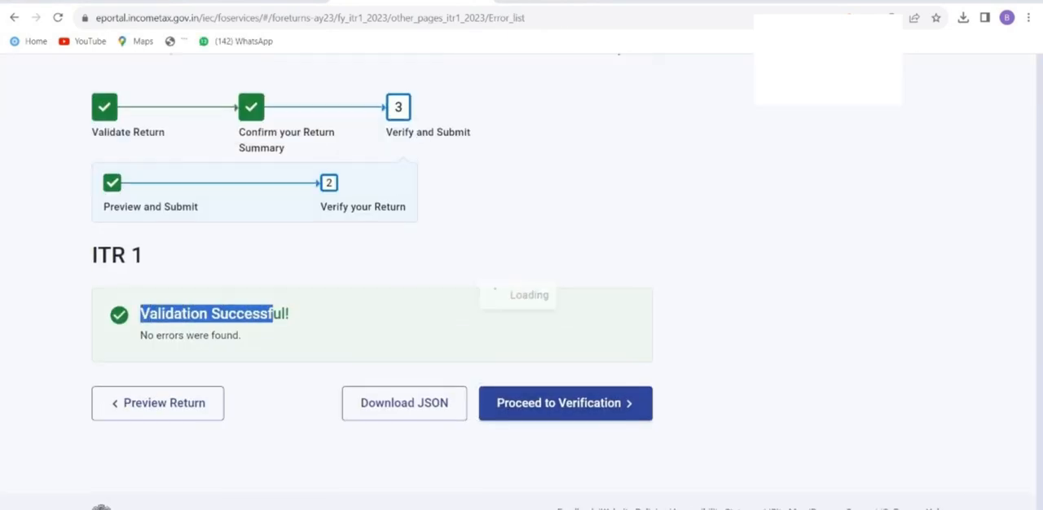
{"action": "scroll", "coordinate": [521, 301], "scroll_direction": "down", "scroll_amount": 4}
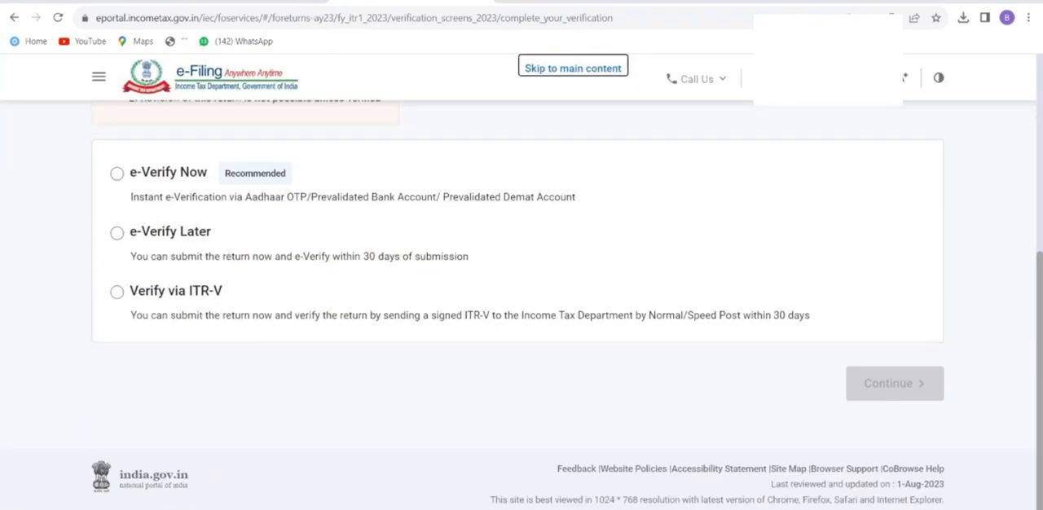
{"action": "left_click", "coordinate": [117, 174]}
{"action": "left_click", "coordinate": [894, 383]}
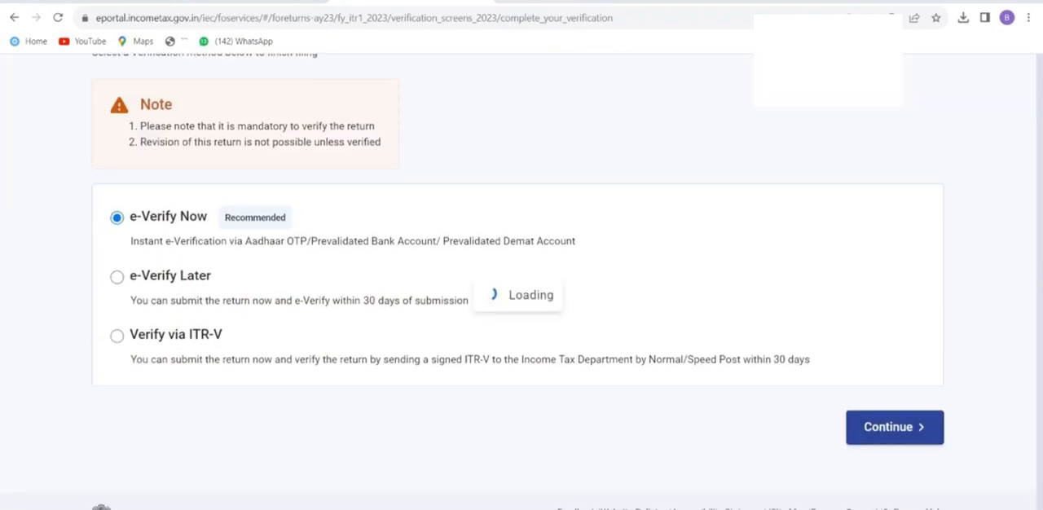
Choose to e-verify using an OTP on the mobile number registered with Aadhaar.
{"action": "scroll", "coordinate": [521, 302], "scroll_direction": "down", "scroll_amount": 2}
{"action": "scroll", "coordinate": [521, 302], "scroll_direction": "up", "scroll_amount": 3}
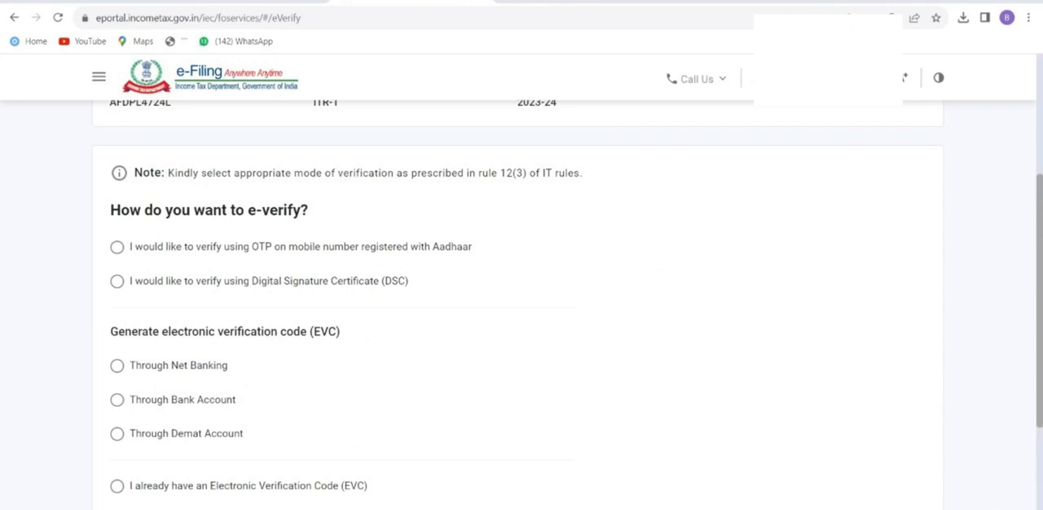
{"action": "left_click", "coordinate": [117, 247]}
{"action": "scroll", "coordinate": [521, 301], "scroll_direction": "down", "scroll_amount": 3}
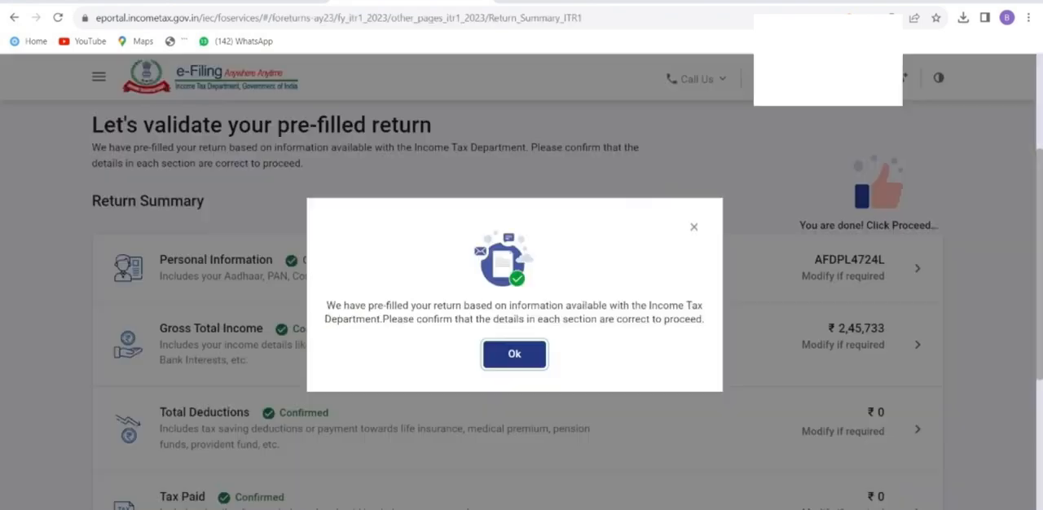
{"action": "key", "text": "Return"}
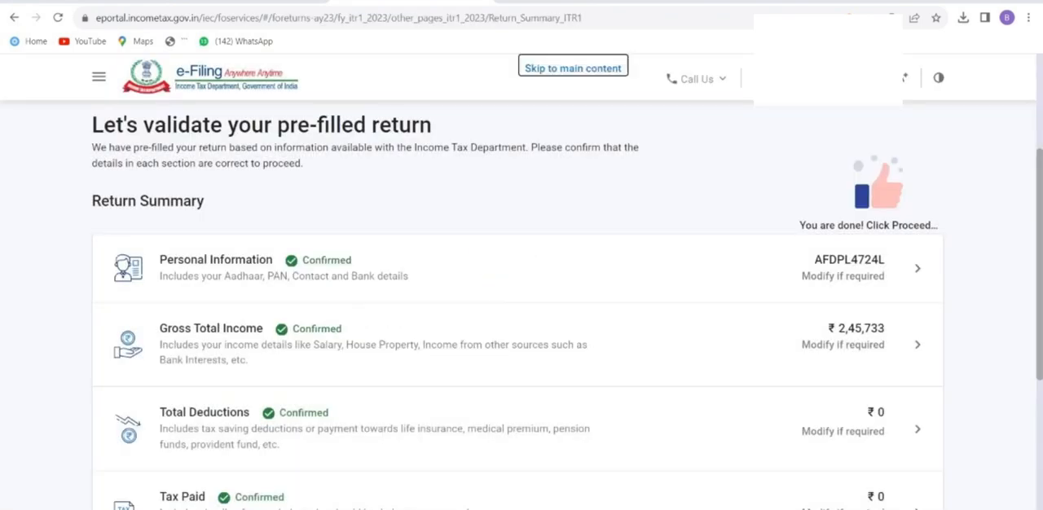
Reopen the Gross Total Income section from the return summary and skip the salary exemption questions.
{"action": "scroll", "coordinate": [522, 211], "scroll_direction": "down", "scroll_amount": 2}
{"action": "left_click", "coordinate": [518, 210]}
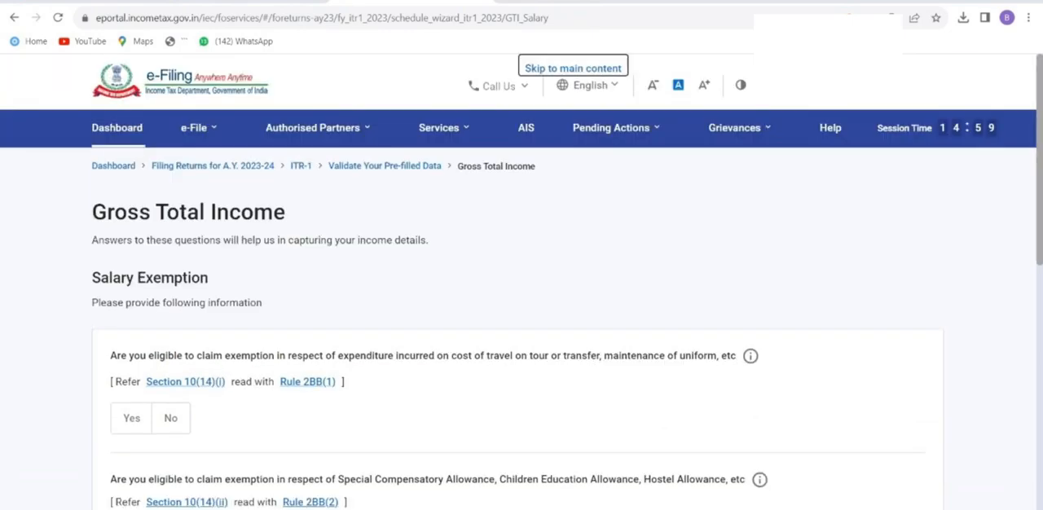
{"action": "scroll", "coordinate": [521, 282], "scroll_direction": "down", "scroll_amount": 6}
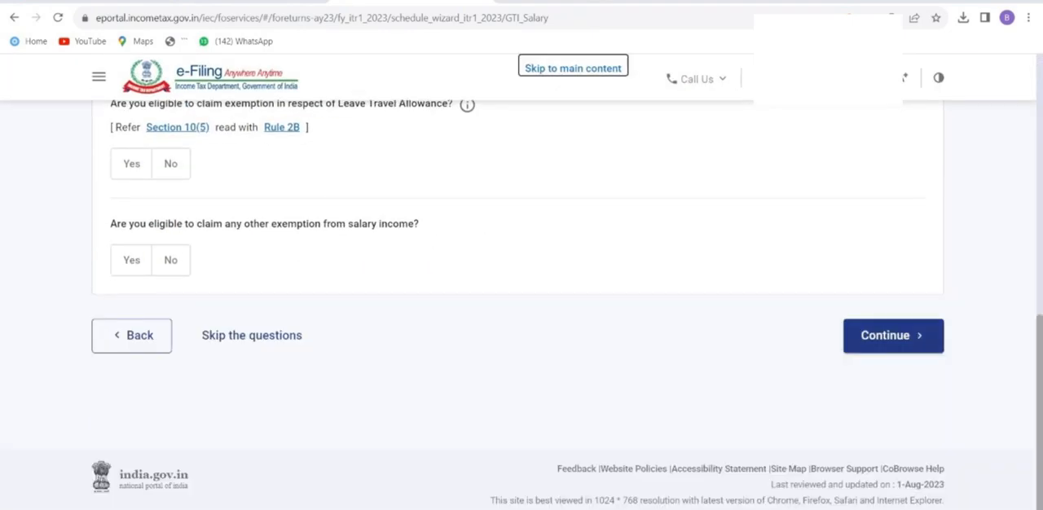
{"action": "left_click", "coordinate": [252, 373]}
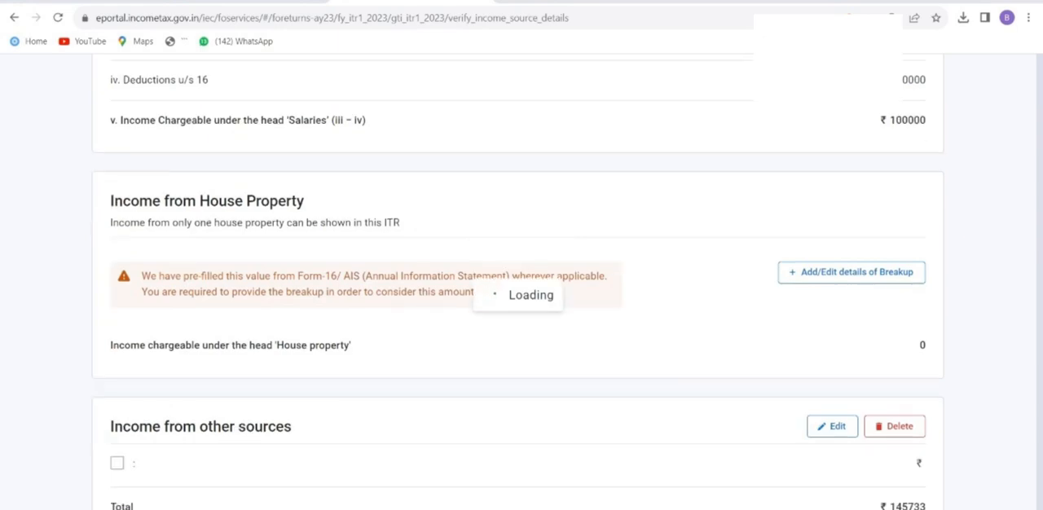
Set the salary as per section 17(1) to 385000, save it, and confirm the Gross Total Income section.
{"action": "scroll", "coordinate": [521, 281], "scroll_direction": "down", "scroll_amount": 3}
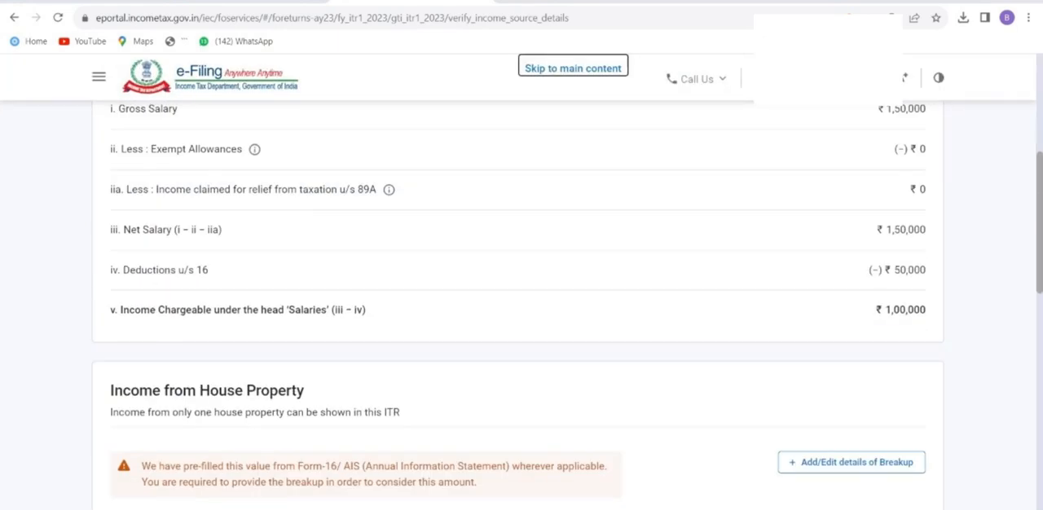
{"action": "scroll", "coordinate": [522, 305], "scroll_direction": "up", "scroll_amount": 3}
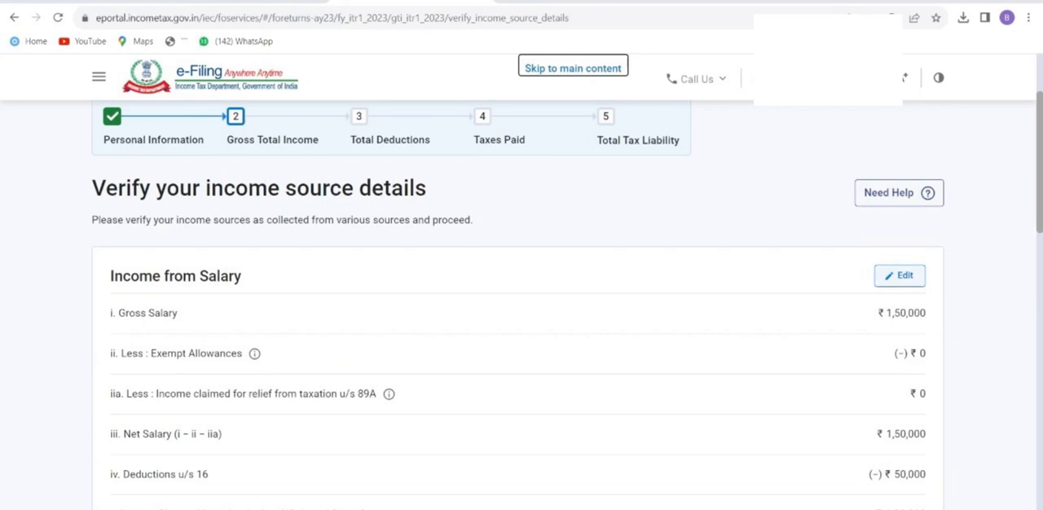
{"action": "left_click", "coordinate": [900, 276]}
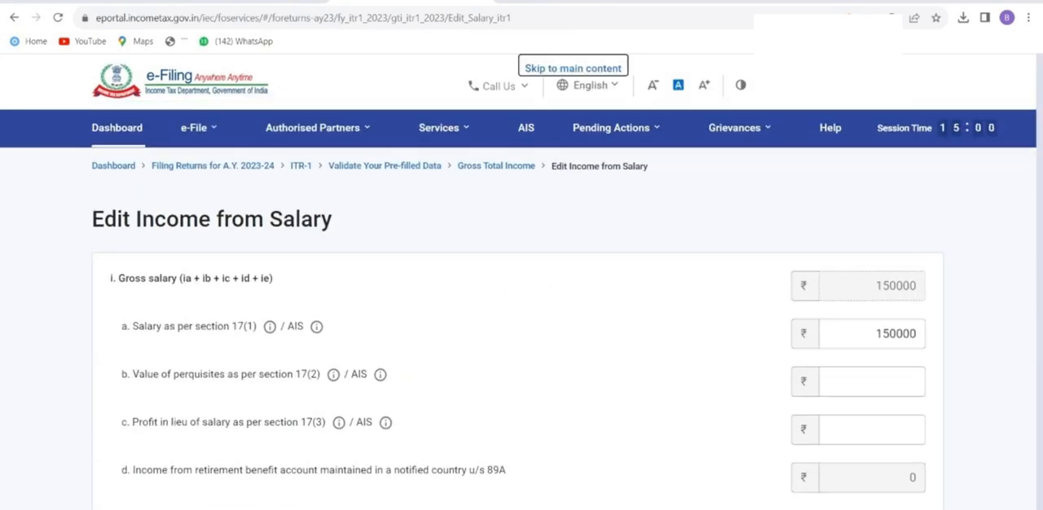
{"action": "double_click", "coordinate": [893, 334]}
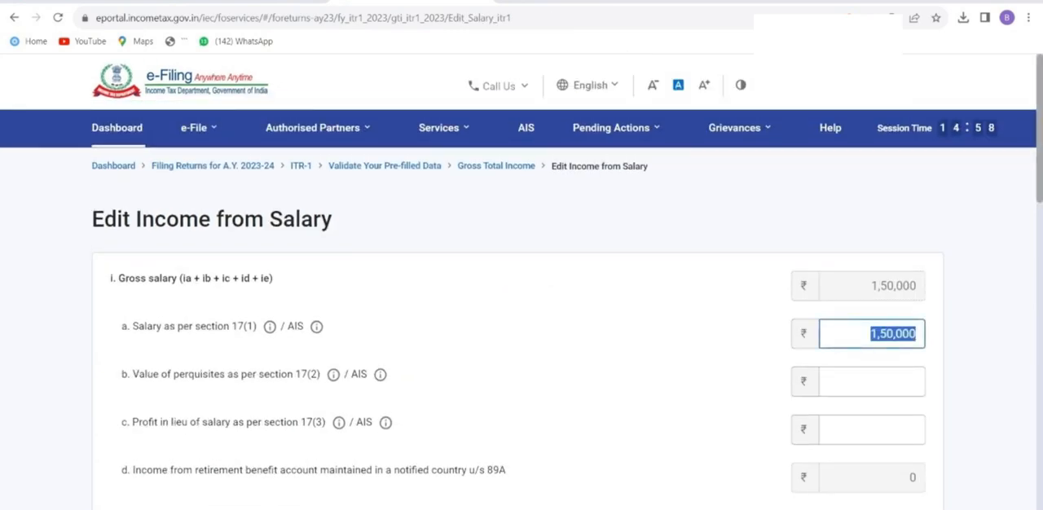
{"action": "type", "text": "38"}
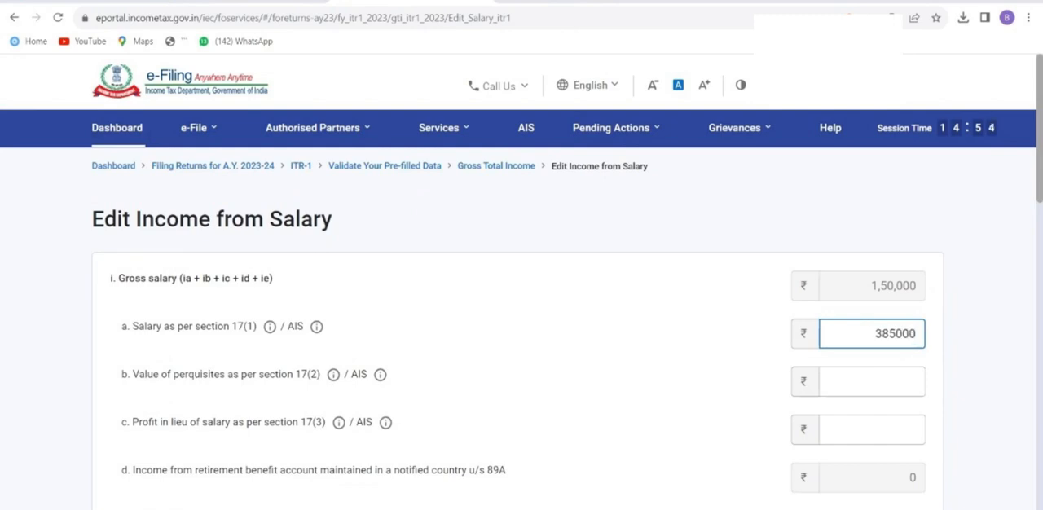
{"action": "key", "text": "Tab"}
{"action": "scroll", "coordinate": [522, 326], "scroll_direction": "down", "scroll_amount": 15}
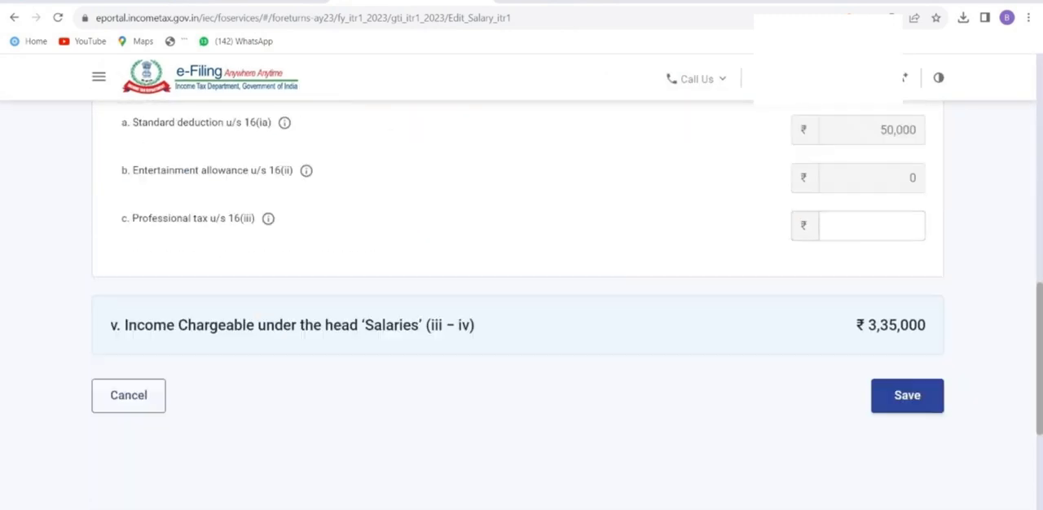
{"action": "scroll", "coordinate": [521, 326], "scroll_direction": "down", "scroll_amount": 1}
{"action": "left_click", "coordinate": [906, 354]}
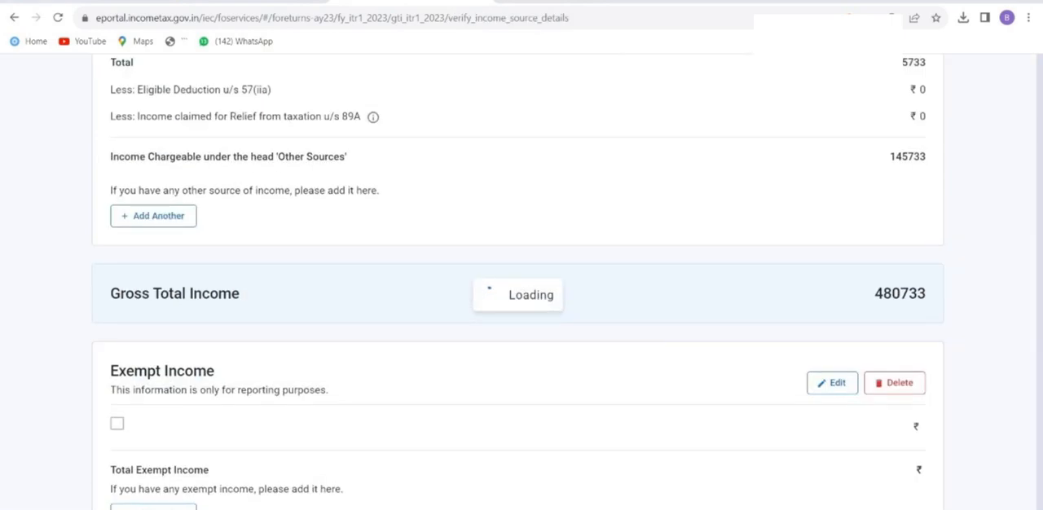
{"action": "scroll", "coordinate": [522, 301], "scroll_direction": "down", "scroll_amount": 15}
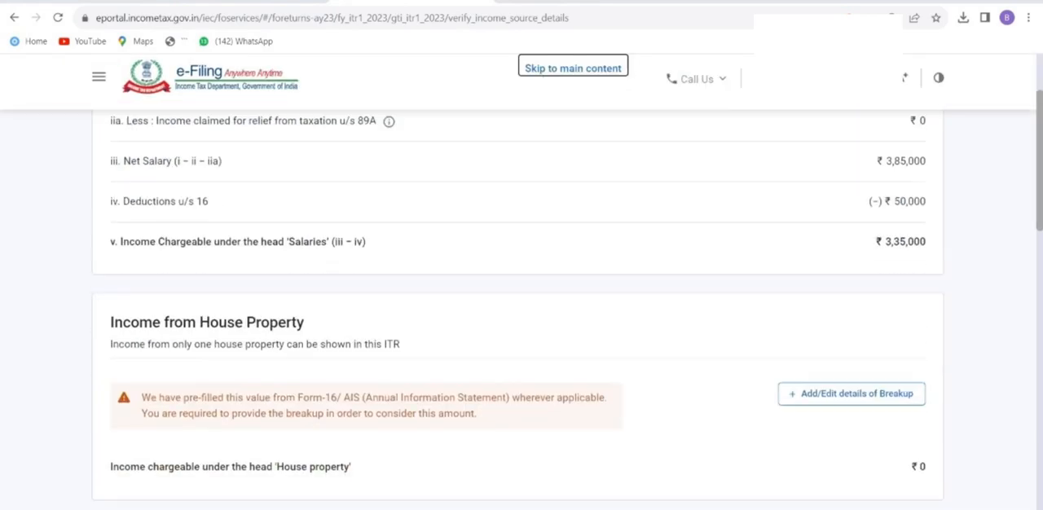
{"action": "left_click", "coordinate": [904, 382]}
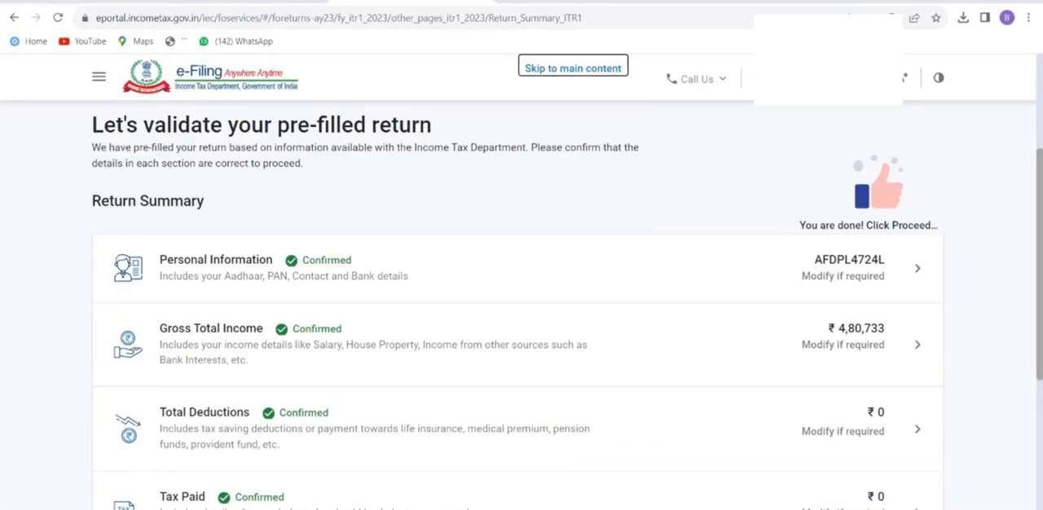
Reopen the Gross Total Income section from the return summary and continue past the salary exemption questions without answering them.
{"action": "scroll", "coordinate": [521, 301], "scroll_direction": "down", "scroll_amount": 2}
{"action": "left_click_drag", "start_coordinate": [160, 192], "coordinate": [834, 194]}
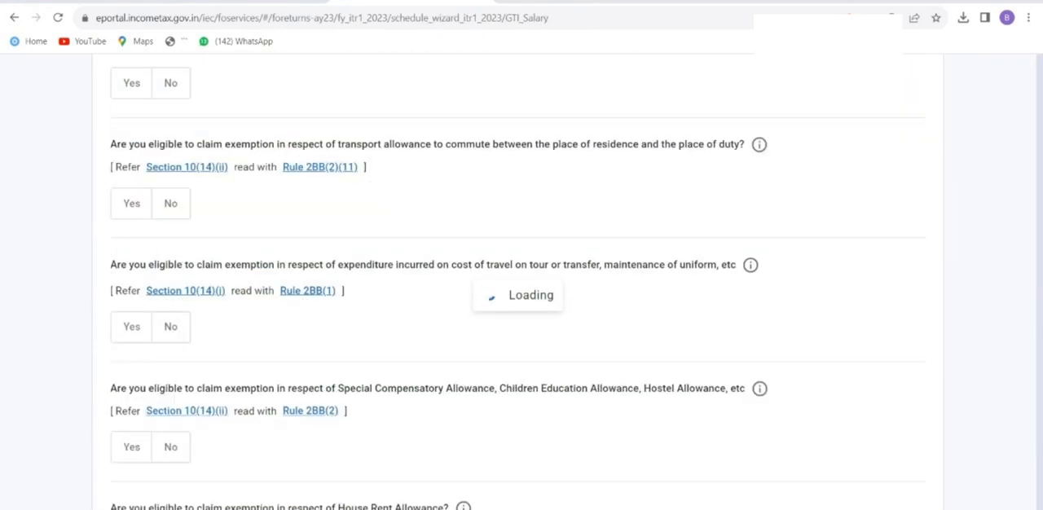
{"action": "scroll", "coordinate": [521, 301], "scroll_direction": "down", "scroll_amount": 7}
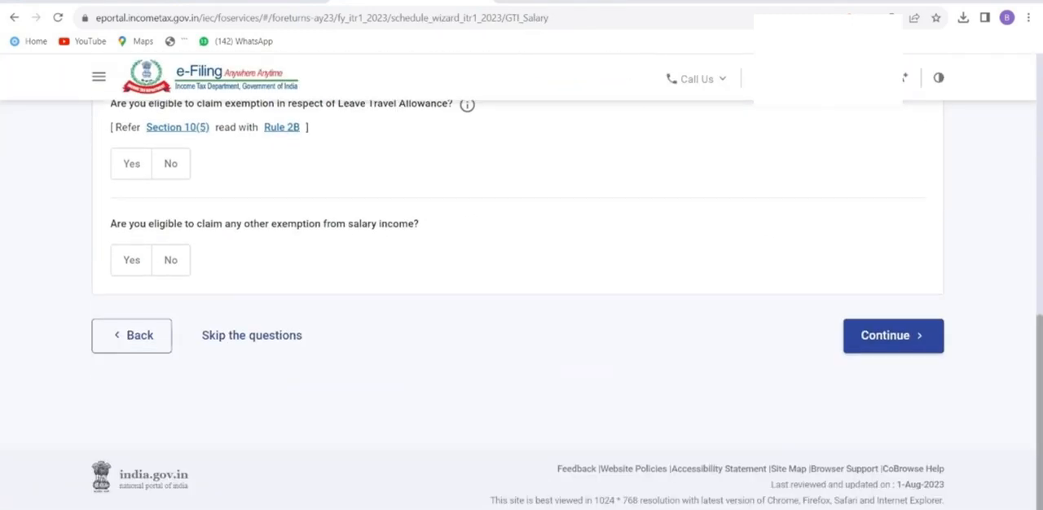
{"action": "left_click", "coordinate": [893, 336]}
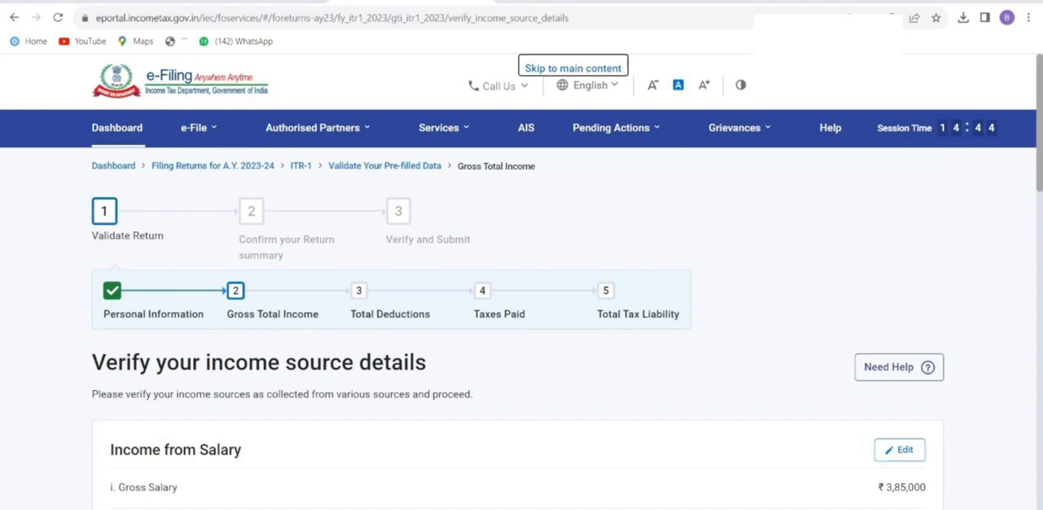
Review the income details for salary, house property and other sources, and go back to the return summary.
{"action": "scroll", "coordinate": [522, 326], "scroll_direction": "down", "scroll_amount": 5}
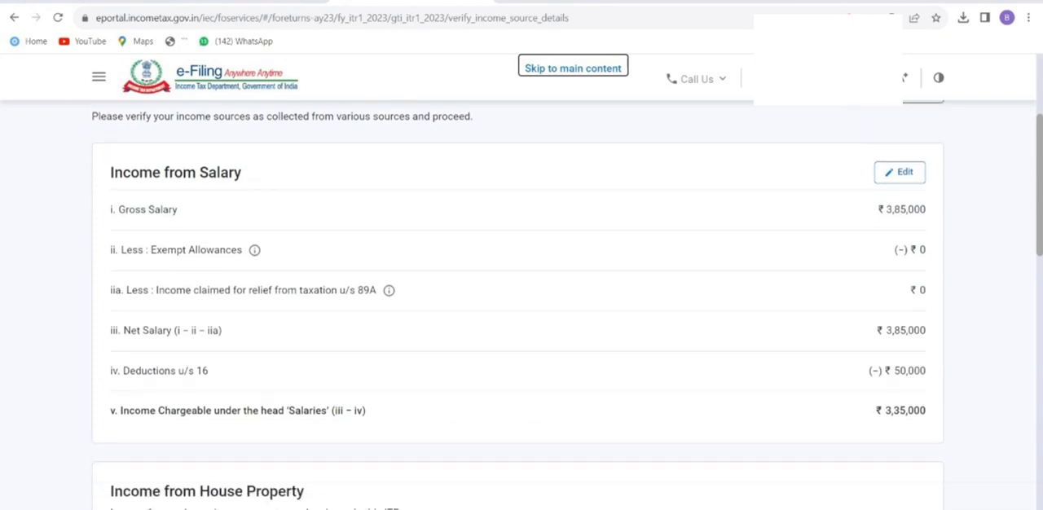
{"action": "triple_click", "coordinate": [238, 242]}
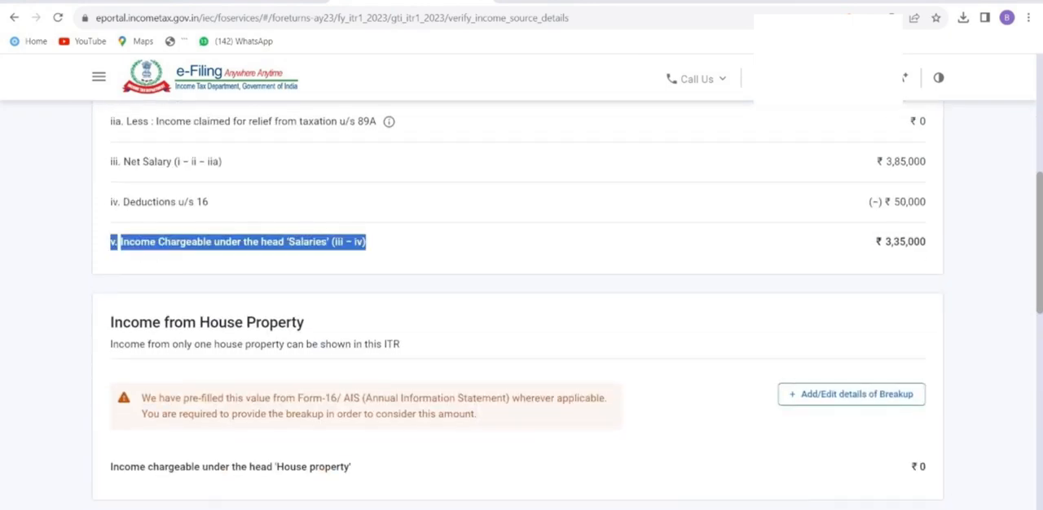
{"action": "left_click", "coordinate": [238, 242]}
{"action": "scroll", "coordinate": [522, 326], "scroll_direction": "down", "scroll_amount": 5}
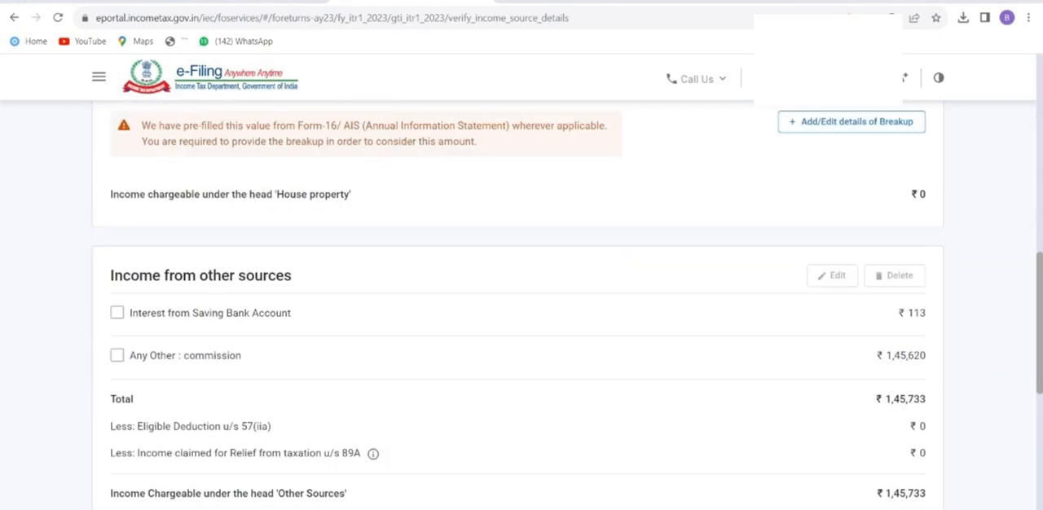
{"action": "scroll", "coordinate": [521, 326], "scroll_direction": "down", "scroll_amount": 1}
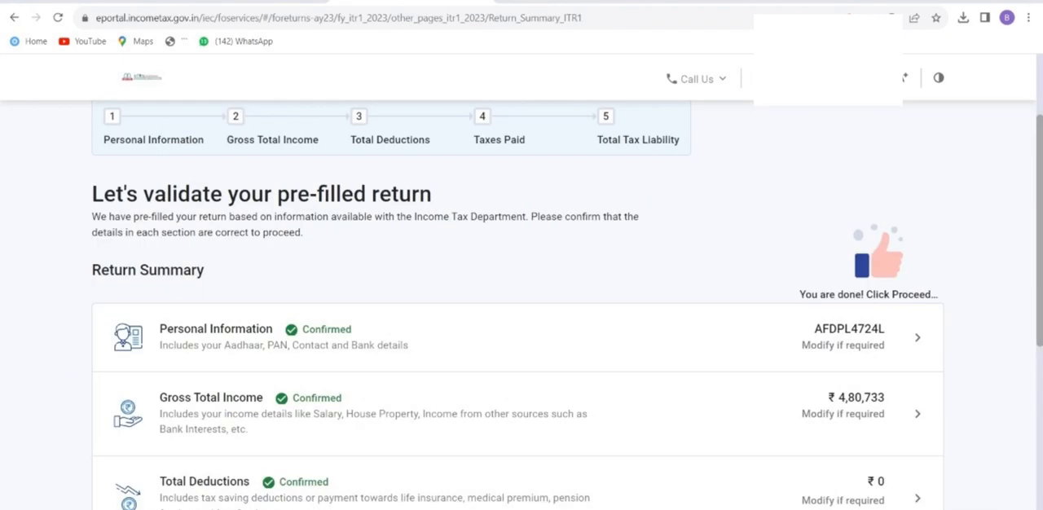
Open the Total Tax Liability section from the return summary, review the tax computation and confirm it.
{"action": "scroll", "coordinate": [522, 326], "scroll_direction": "down", "scroll_amount": 6}
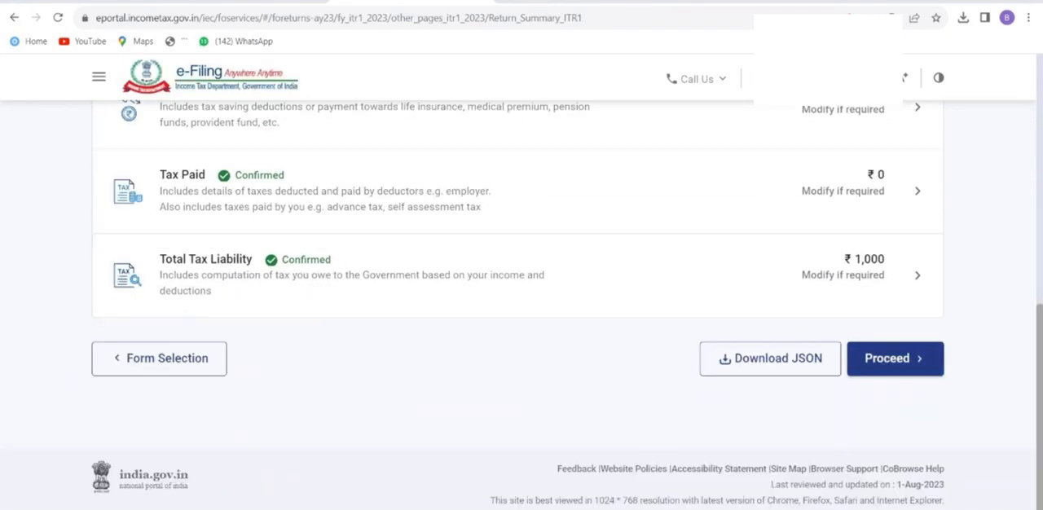
{"action": "left_click_drag", "start_coordinate": [160, 259], "coordinate": [834, 276]}
{"action": "left_click", "coordinate": [833, 276]}
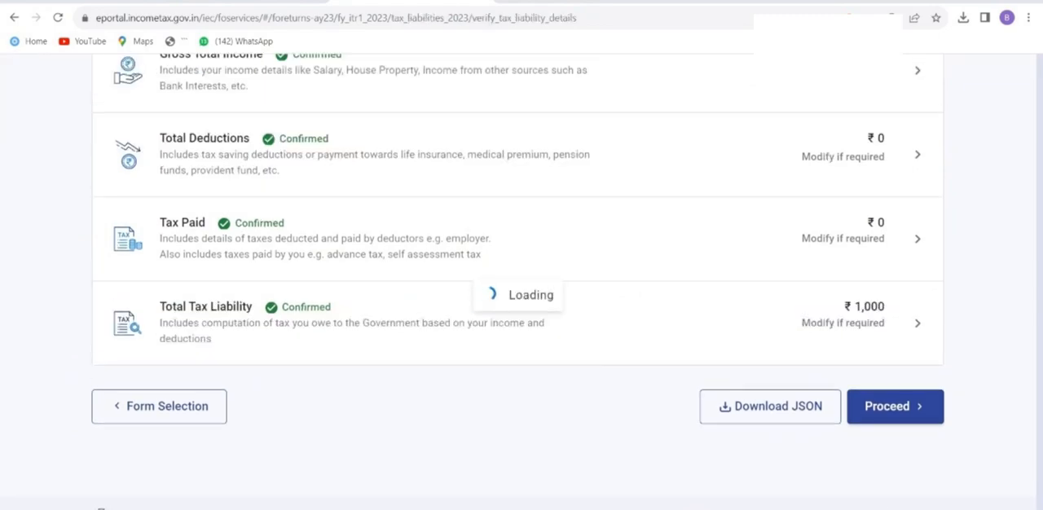
{"action": "scroll", "coordinate": [522, 302], "scroll_direction": "down", "scroll_amount": 15}
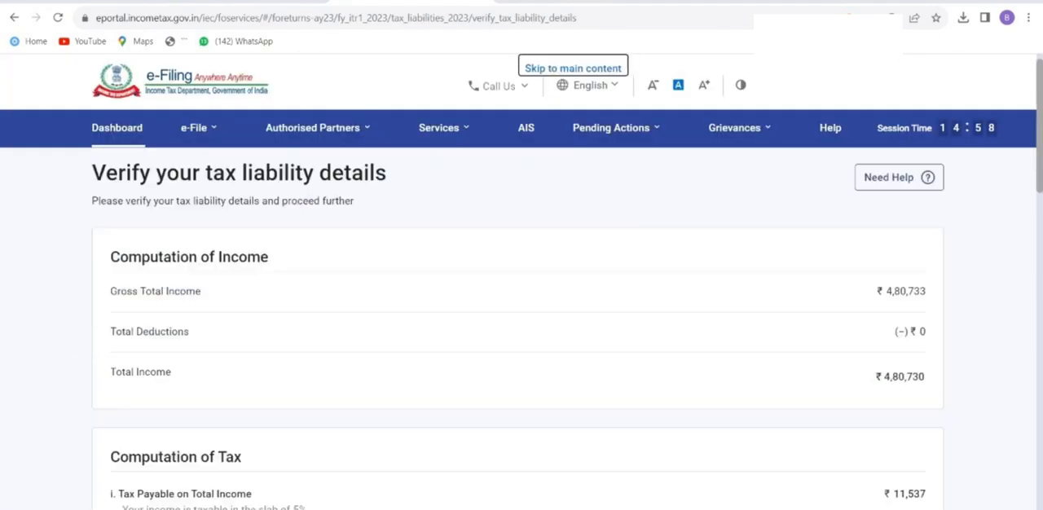
{"action": "scroll", "coordinate": [521, 301], "scroll_direction": "down", "scroll_amount": 2}
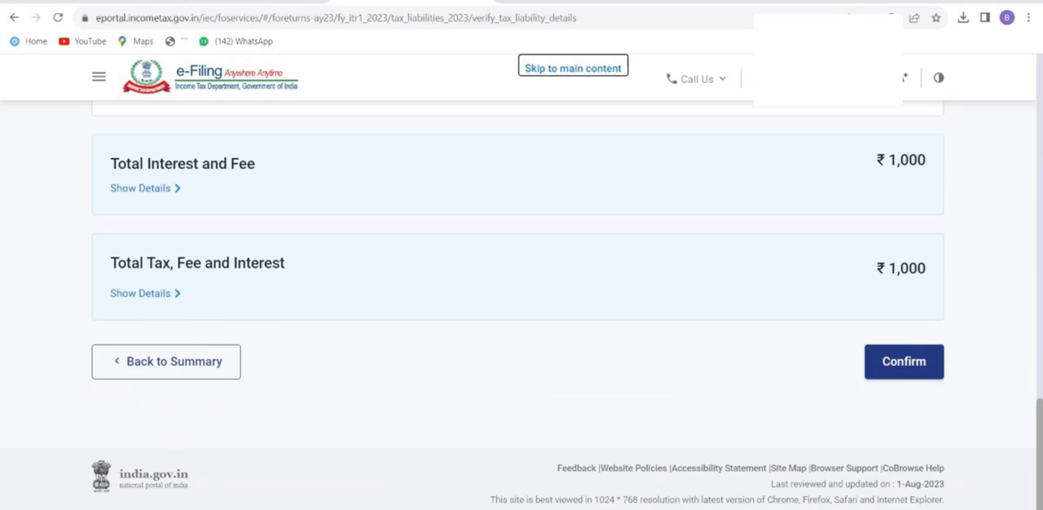
{"action": "left_click", "coordinate": [904, 362]}
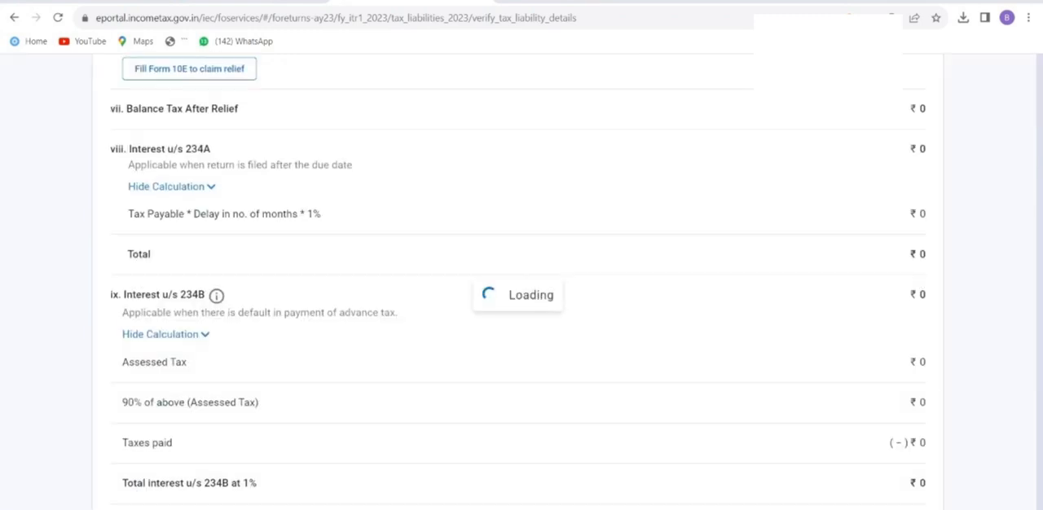
Proceed from the return summary to the tax summary, choose Pay Now and continue to the e-Pay Tax service.
{"action": "scroll", "coordinate": [896, 358], "scroll_direction": "down", "scroll_amount": 7}
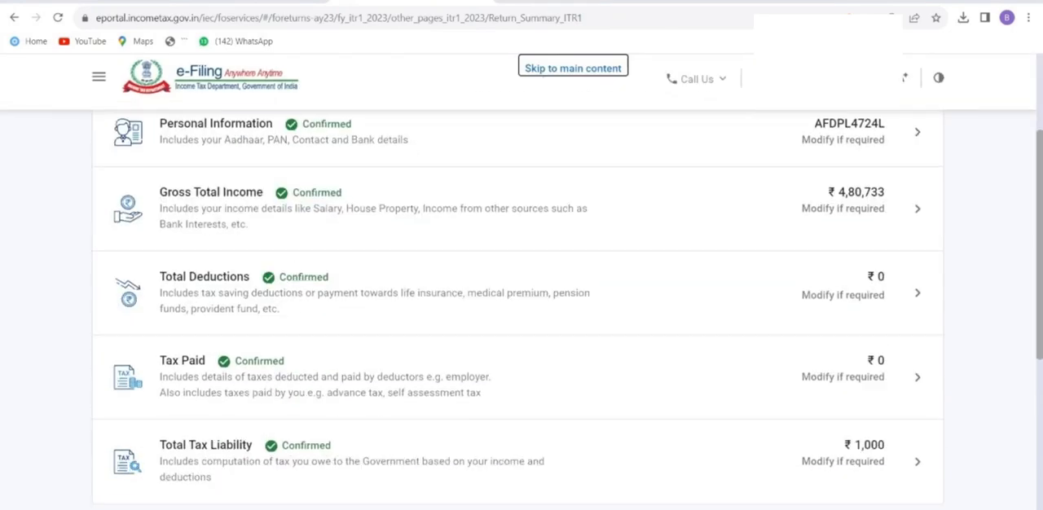
{"action": "left_click", "coordinate": [896, 358]}
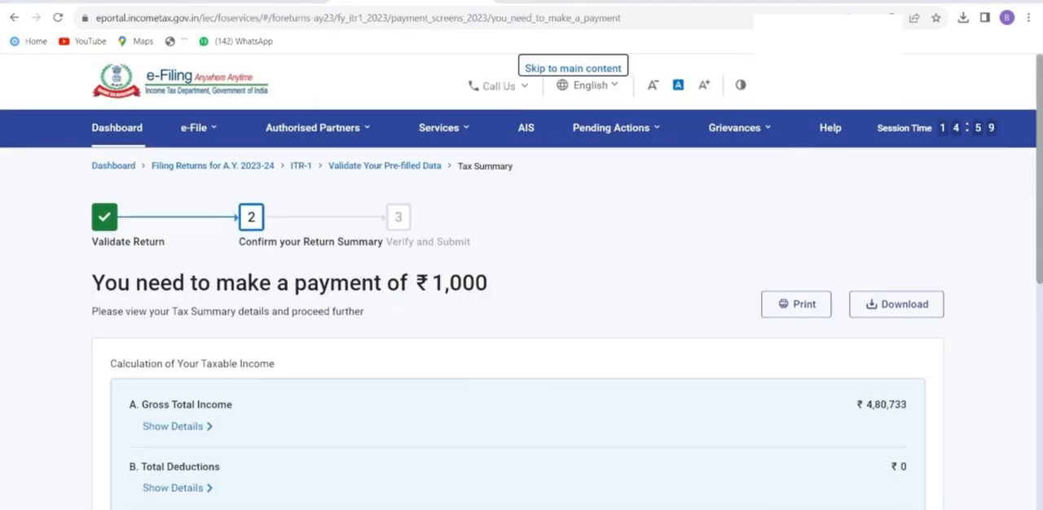
{"action": "left_click_drag", "start_coordinate": [92, 283], "coordinate": [487, 282]}
{"action": "scroll", "coordinate": [521, 325], "scroll_direction": "down", "scroll_amount": 7}
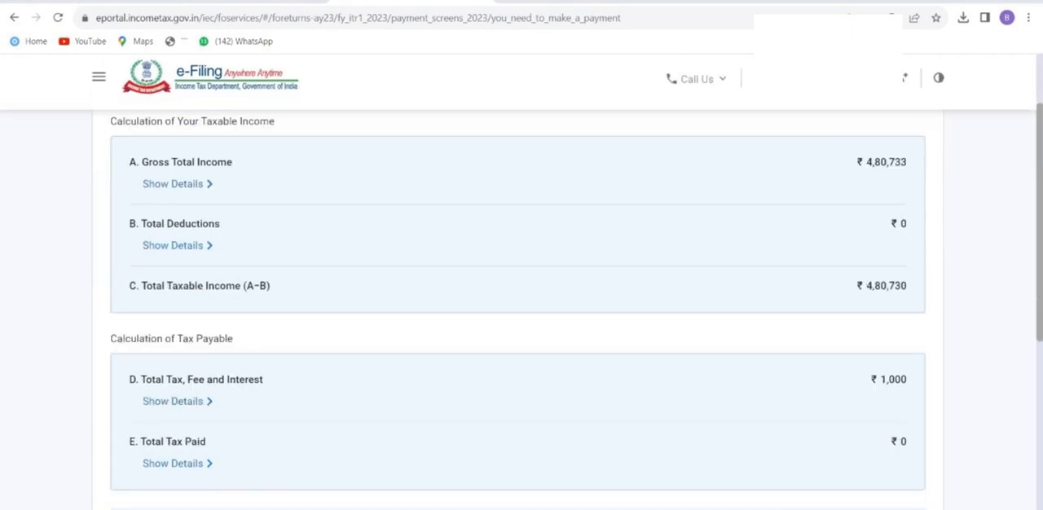
{"action": "left_click", "coordinate": [901, 358]}
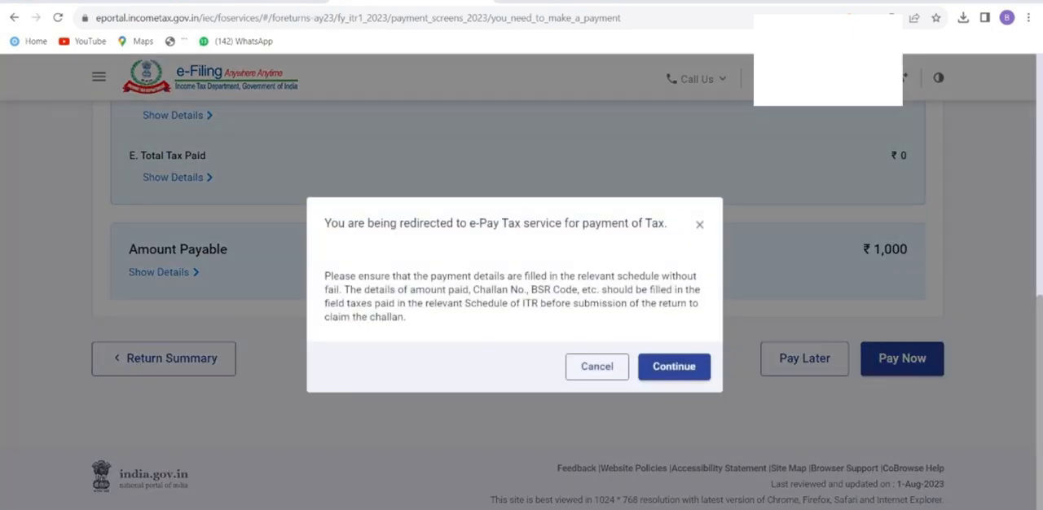
{"action": "left_click", "coordinate": [674, 366]}
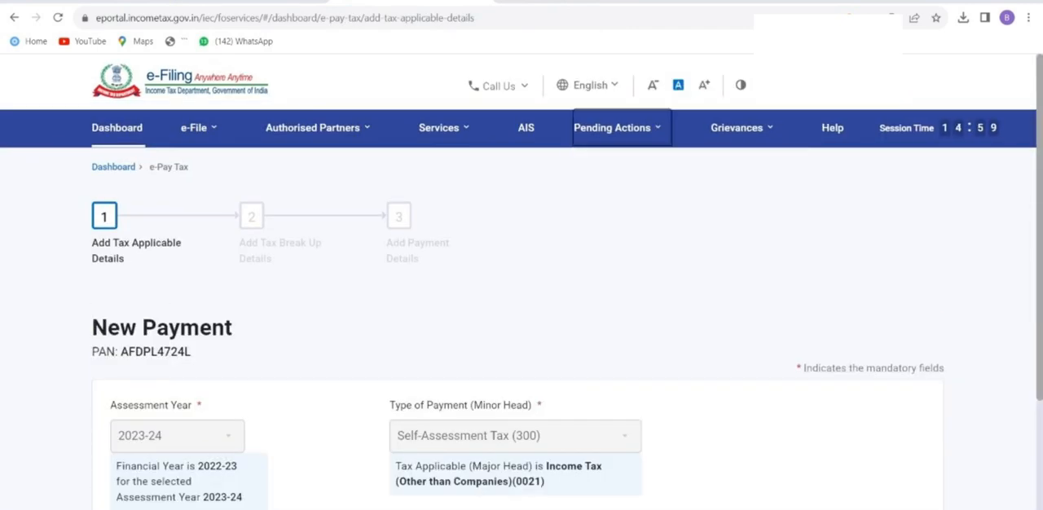
Continue the new payment for assessment year 2023-24 as Self-Assessment Tax (300), accepting the pre-filled tax break-up with 1,000 under Others.
{"action": "scroll", "coordinate": [521, 326], "scroll_direction": "down", "scroll_amount": 2}
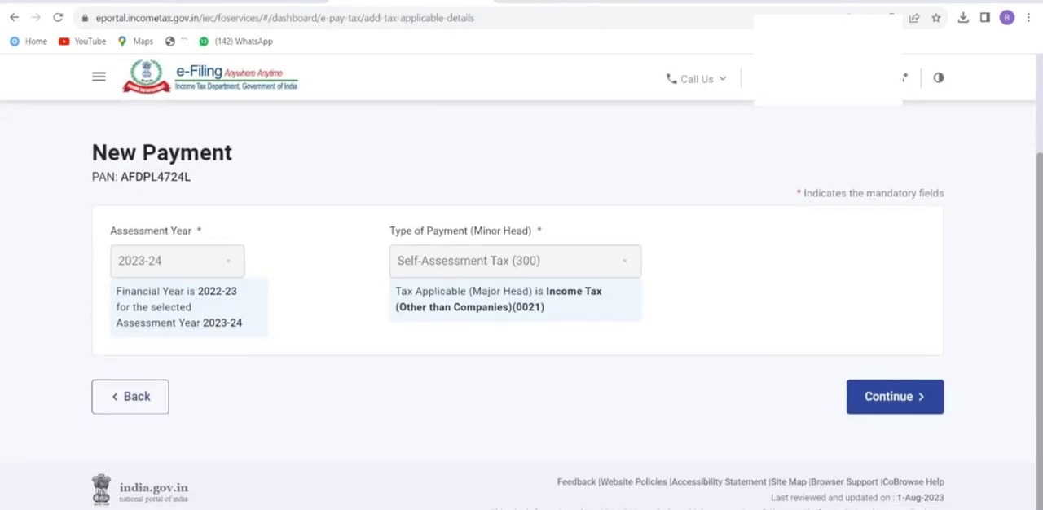
{"action": "left_click", "coordinate": [894, 397]}
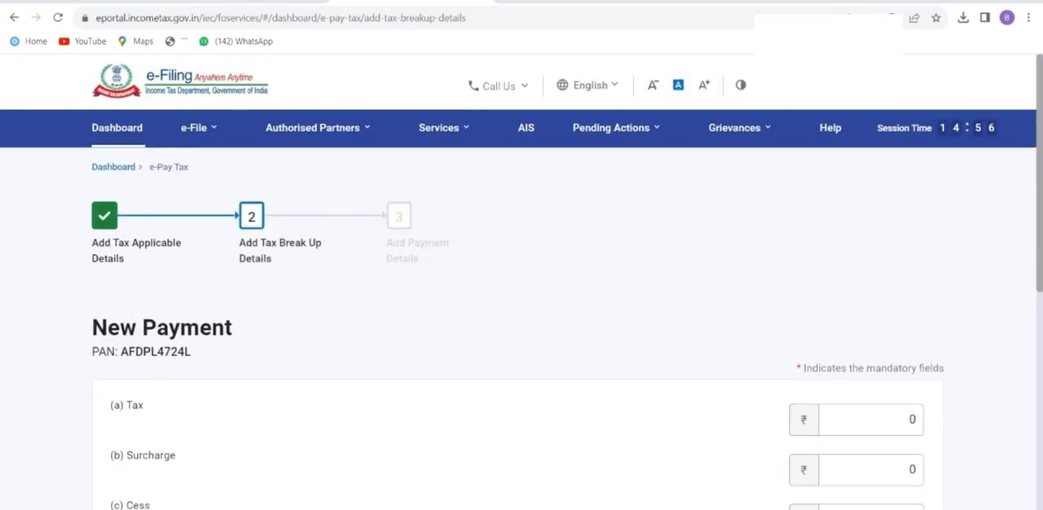
{"action": "scroll", "coordinate": [521, 326], "scroll_direction": "down", "scroll_amount": 2}
{"action": "scroll", "coordinate": [521, 326], "scroll_direction": "down", "scroll_amount": 2}
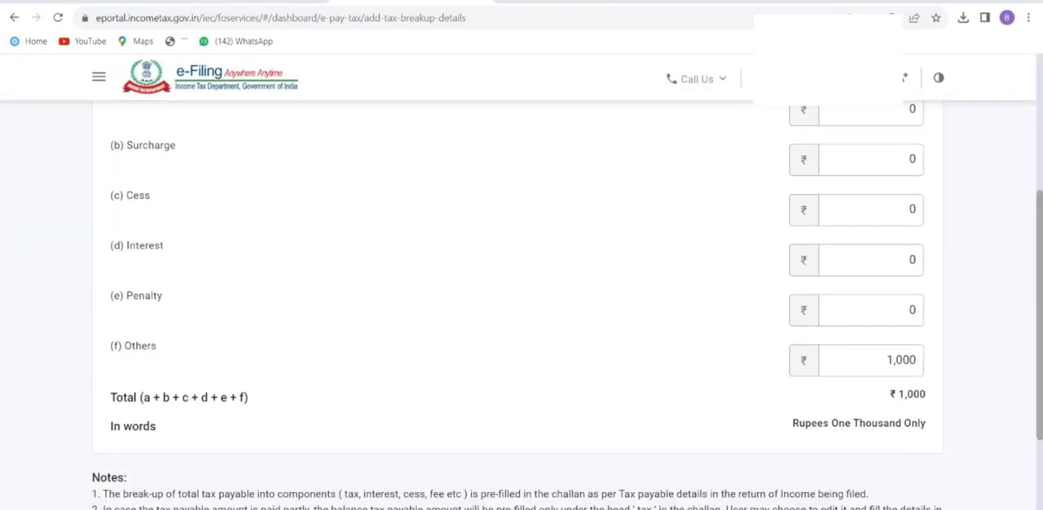
{"action": "left_click_drag", "start_coordinate": [114, 346], "coordinate": [157, 346]}
{"action": "double_click", "coordinate": [901, 360]}
{"action": "scroll", "coordinate": [901, 360], "scroll_direction": "down", "scroll_amount": 3}
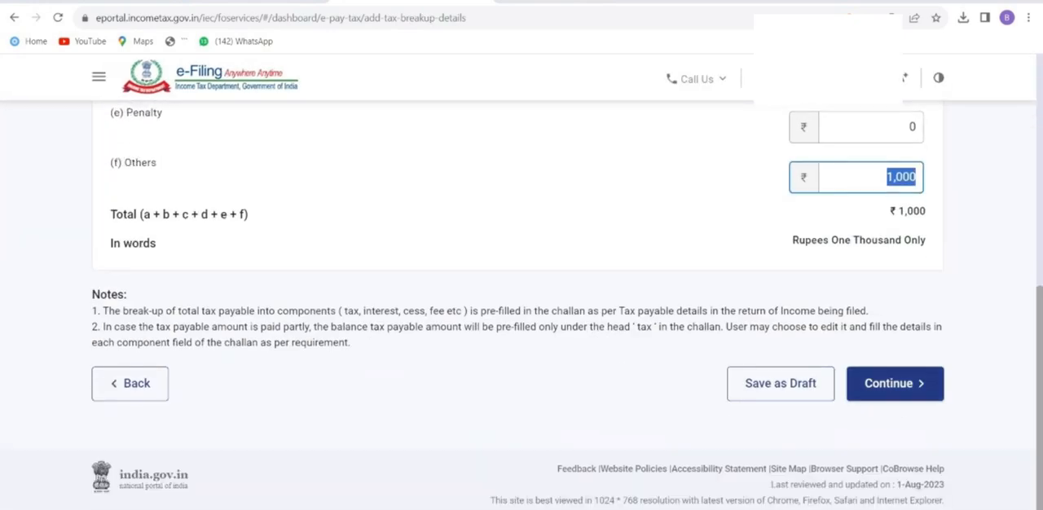
{"action": "left_click", "coordinate": [895, 383]}
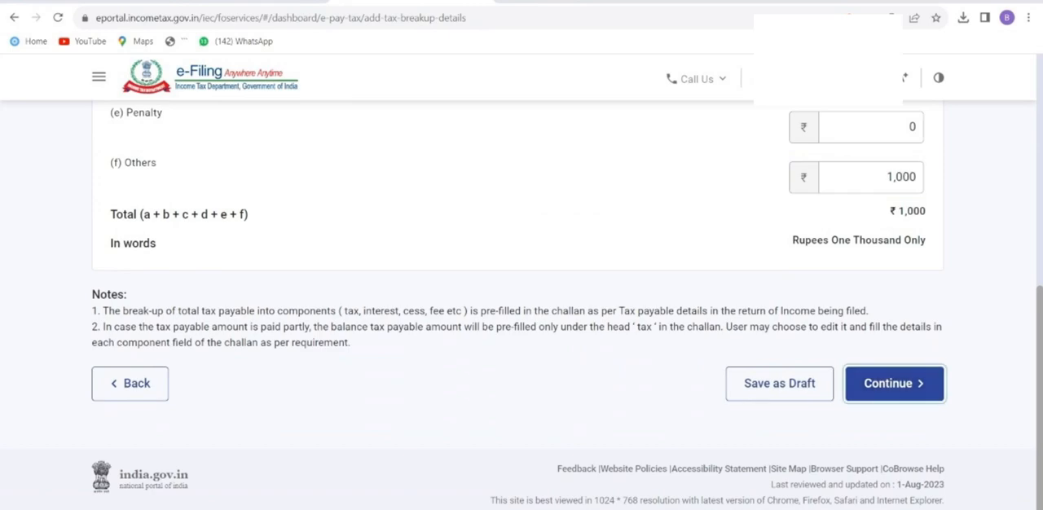
{"action": "left_click", "coordinate": [991, 461]}
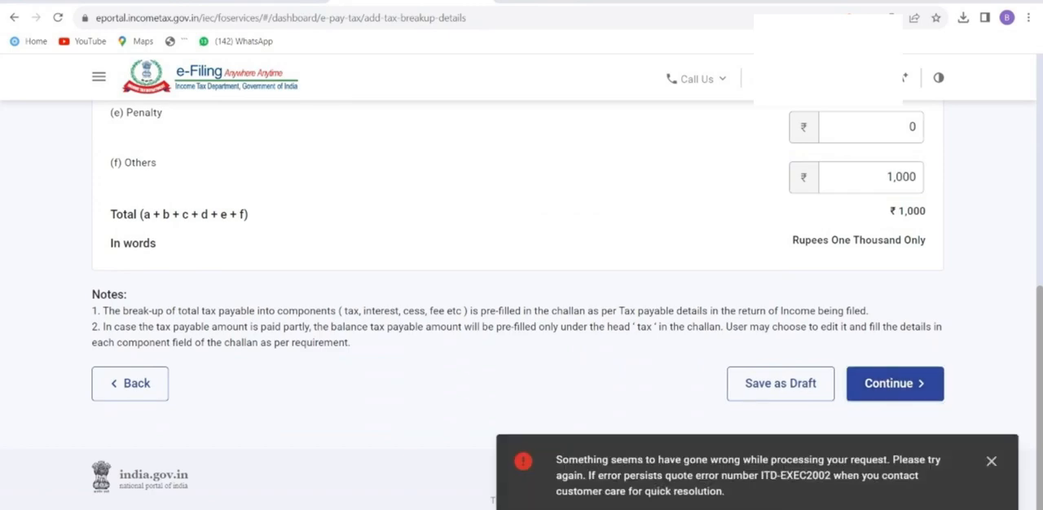
{"action": "left_click", "coordinate": [895, 384]}
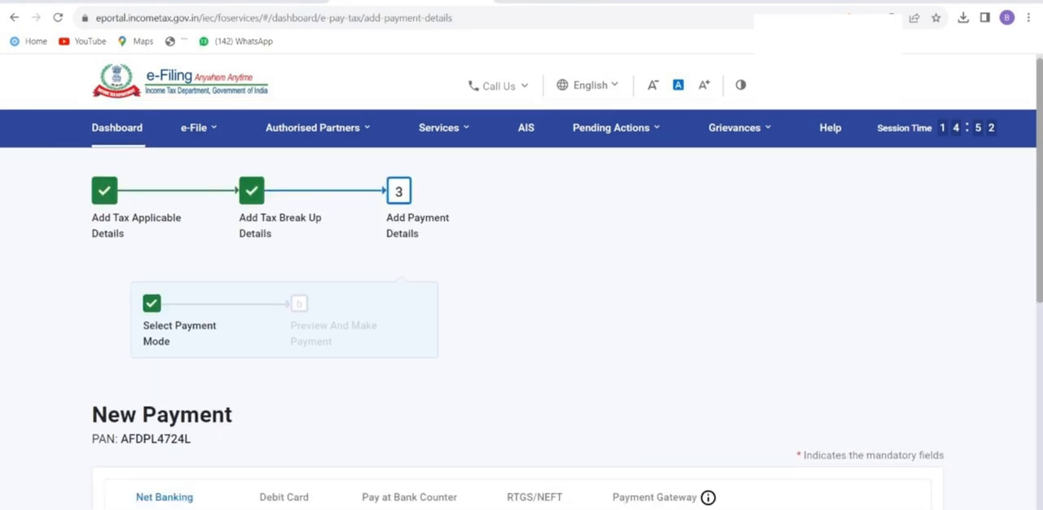
Select net banking through Punjab National Bank as the payment mode and continue to the payment preview.
{"action": "scroll", "coordinate": [327, 291], "scroll_direction": "down", "scroll_amount": 4}
{"action": "left_click", "coordinate": [327, 291]}
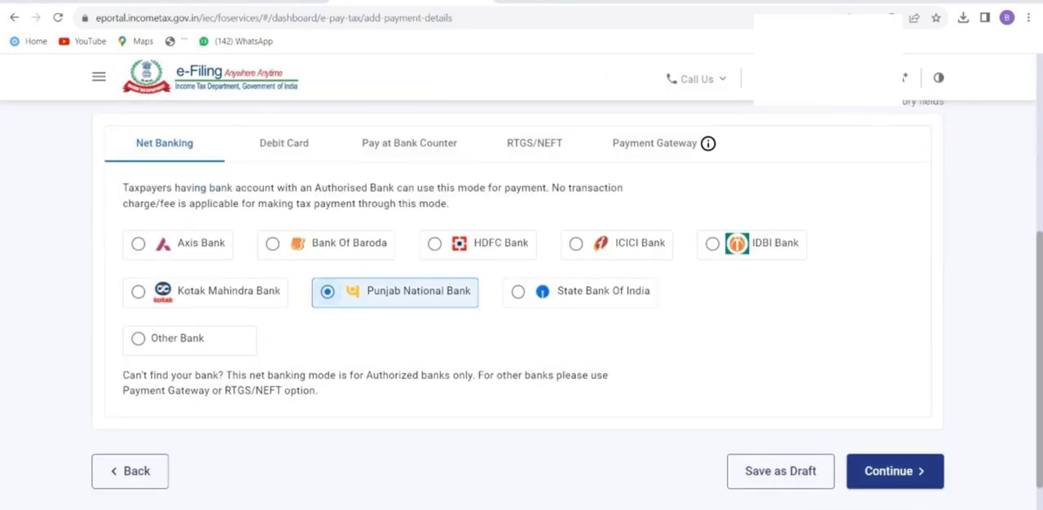
{"action": "left_click", "coordinate": [895, 471]}
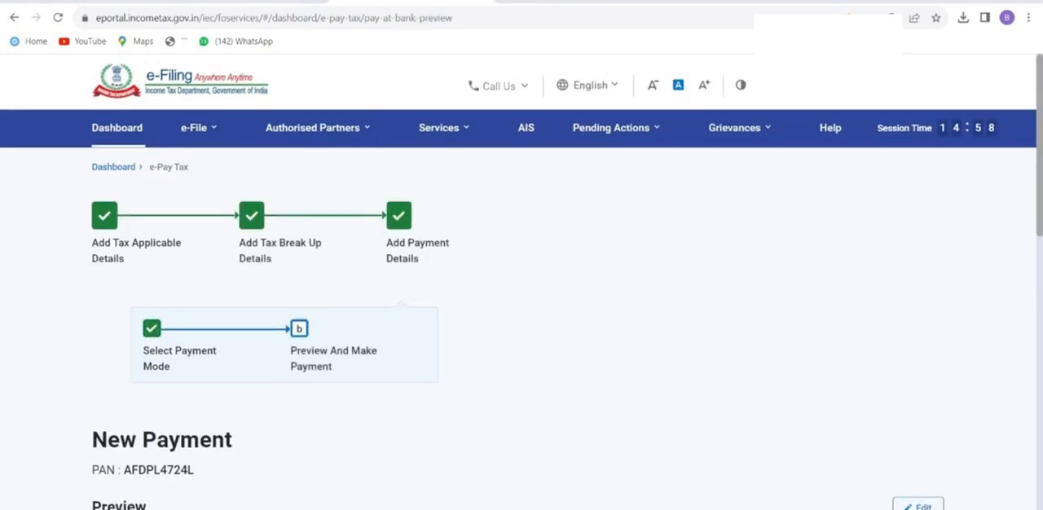
Check the payment preview, choose Pay Now, agree to the terms and conditions, and submit the payment to the bank.
{"action": "scroll", "coordinate": [894, 471], "scroll_direction": "down", "scroll_amount": 4}
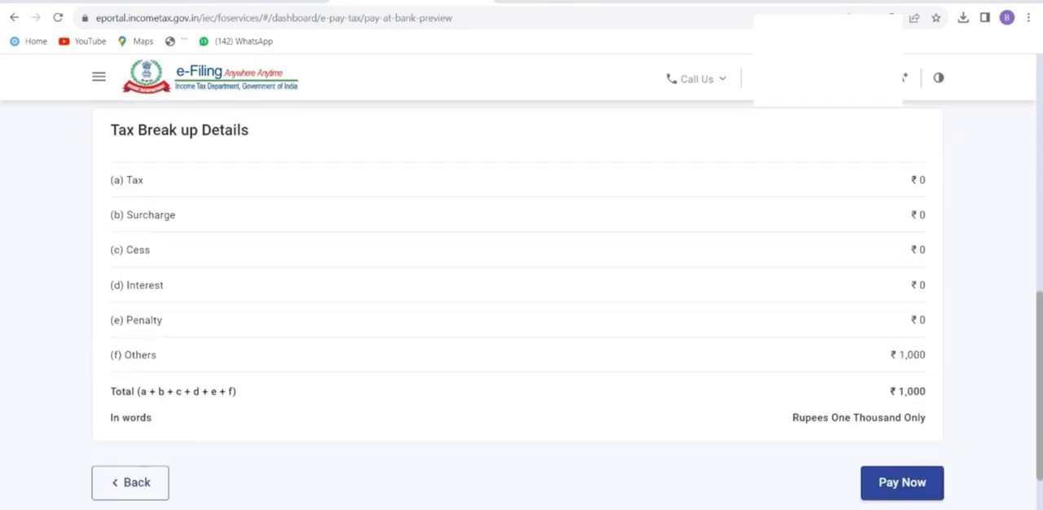
{"action": "left_click_drag", "start_coordinate": [889, 392], "coordinate": [926, 392]}
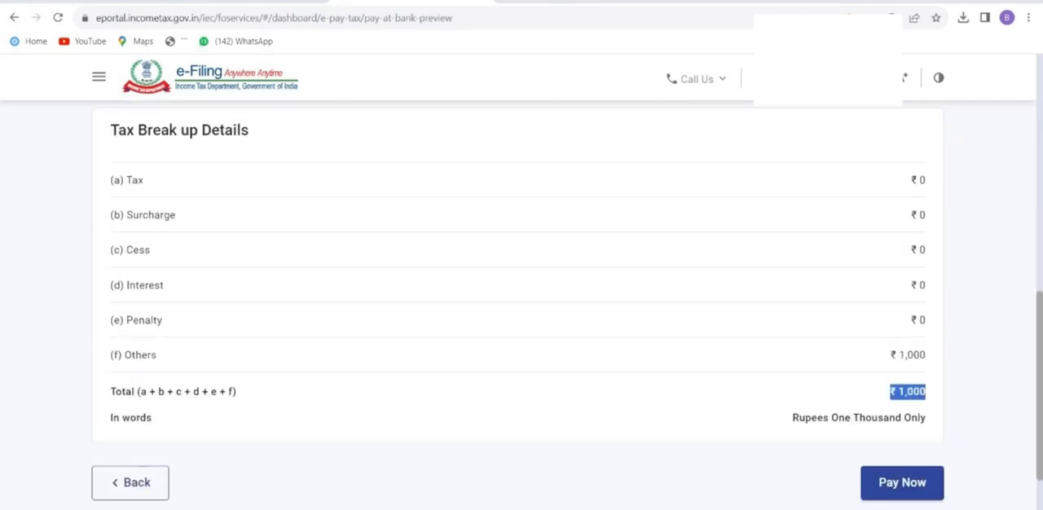
{"action": "left_click", "coordinate": [902, 483]}
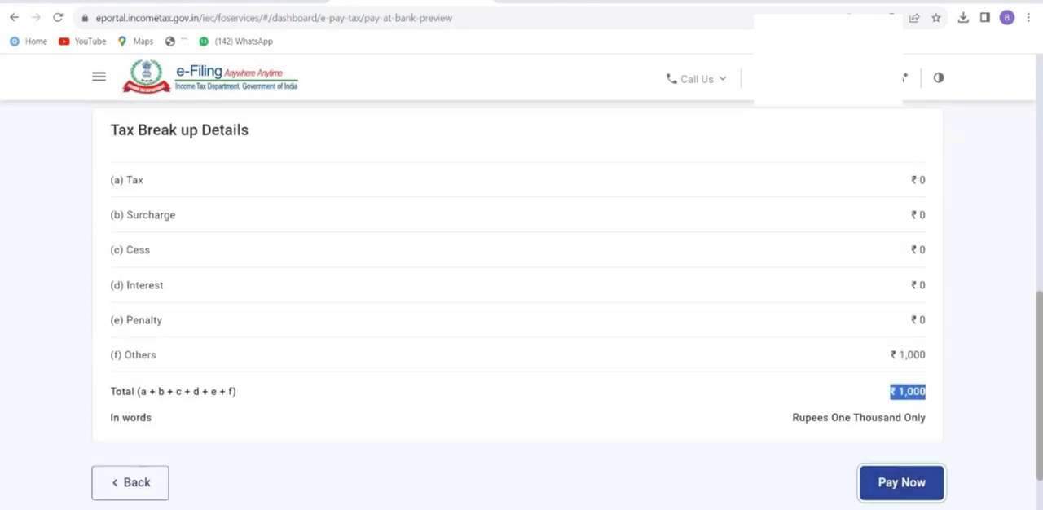
{"action": "scroll", "coordinate": [513, 298], "scroll_direction": "down", "scroll_amount": 10}
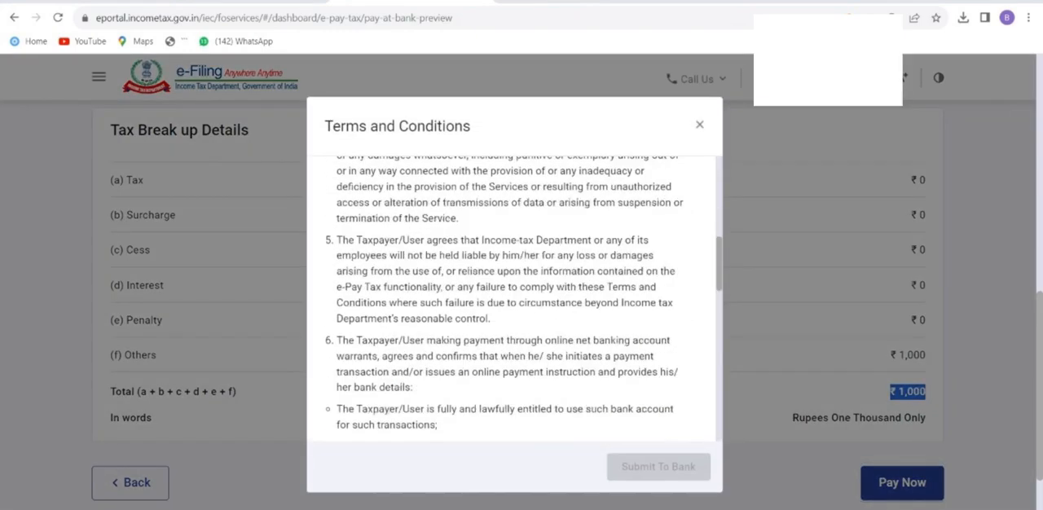
{"action": "left_click", "coordinate": [343, 414]}
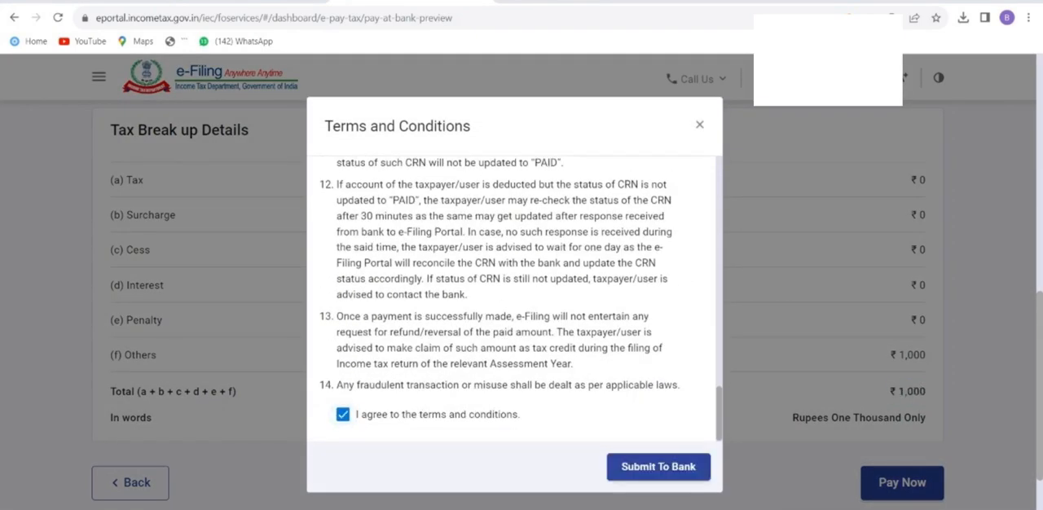
{"action": "left_click", "coordinate": [658, 466]}
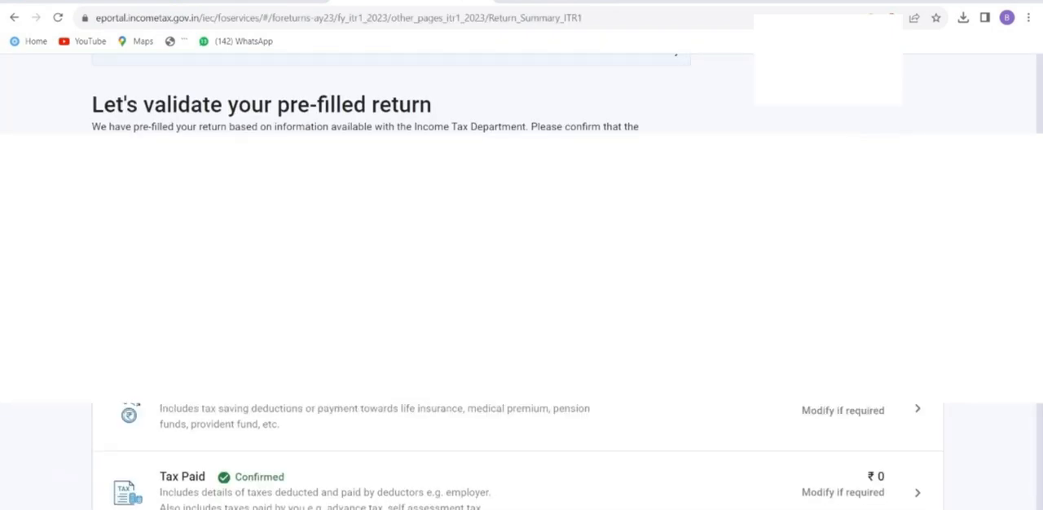
Open Gross Total Income again from the return summary and continue past the salary exemption questions to the income source details.
{"action": "left_click", "coordinate": [917, 324]}
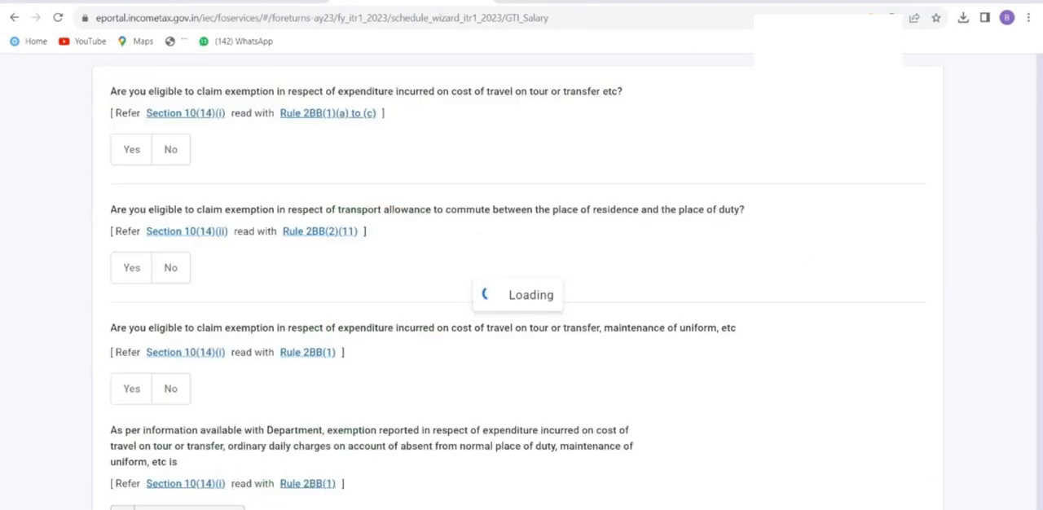
{"action": "scroll", "coordinate": [518, 325], "scroll_direction": "down", "scroll_amount": 4}
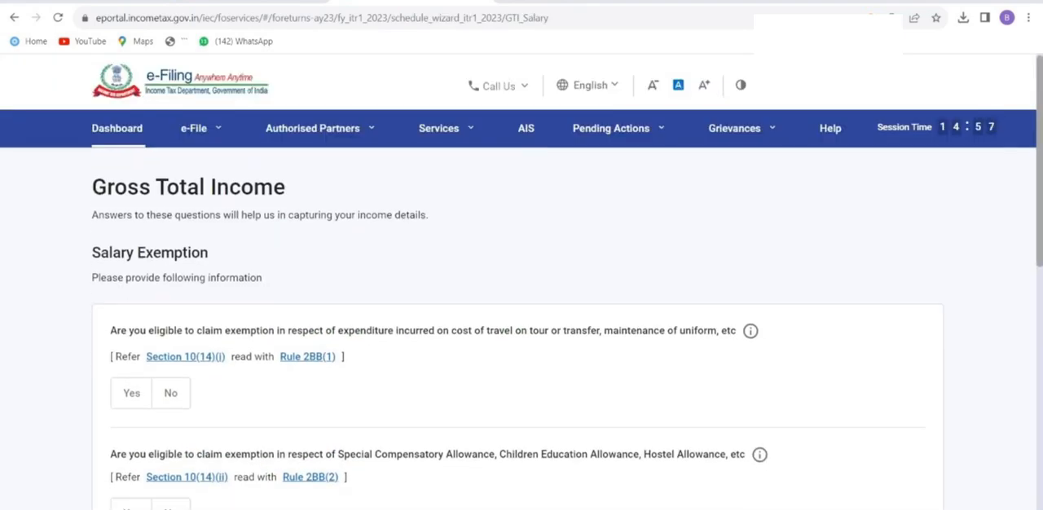
{"action": "scroll", "coordinate": [518, 306], "scroll_direction": "down", "scroll_amount": 4}
{"action": "left_click", "coordinate": [894, 335]}
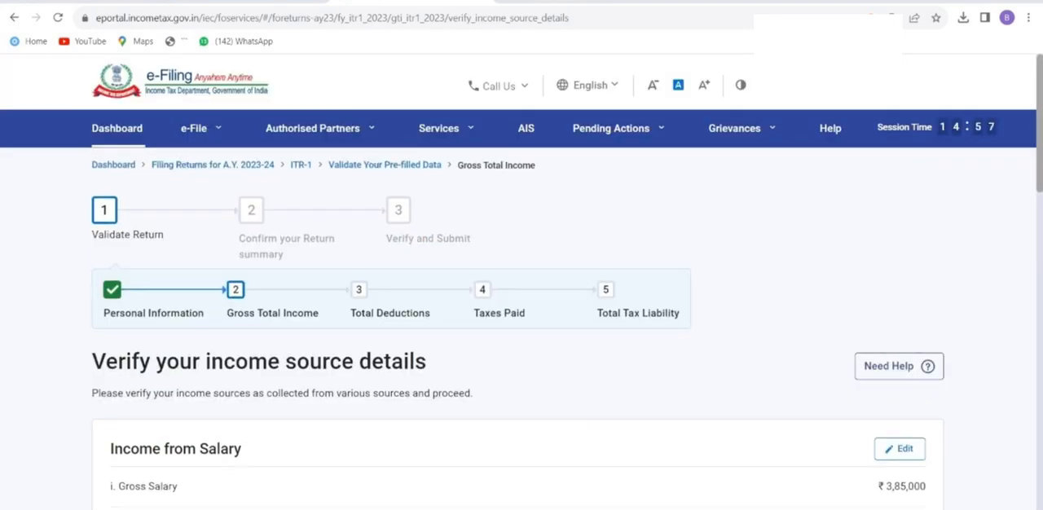
Edit the Income from Salary, set the salary as per section 17(1) to 405620 and save the change.
{"action": "scroll", "coordinate": [518, 306], "scroll_direction": "down", "scroll_amount": 3}
{"action": "scroll", "coordinate": [518, 307], "scroll_direction": "down", "scroll_amount": 5}
{"action": "scroll", "coordinate": [518, 307], "scroll_direction": "up", "scroll_amount": 5}
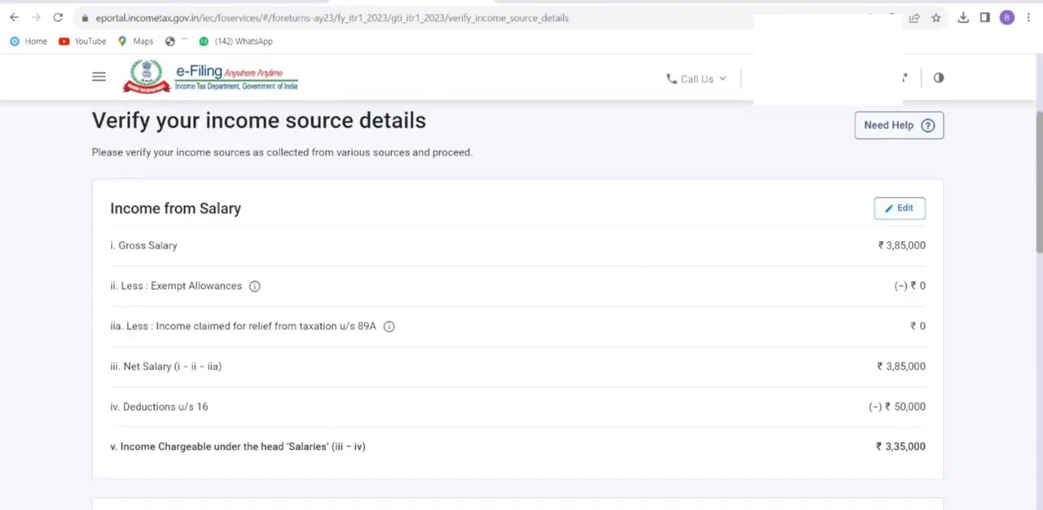
{"action": "left_click", "coordinate": [899, 207]}
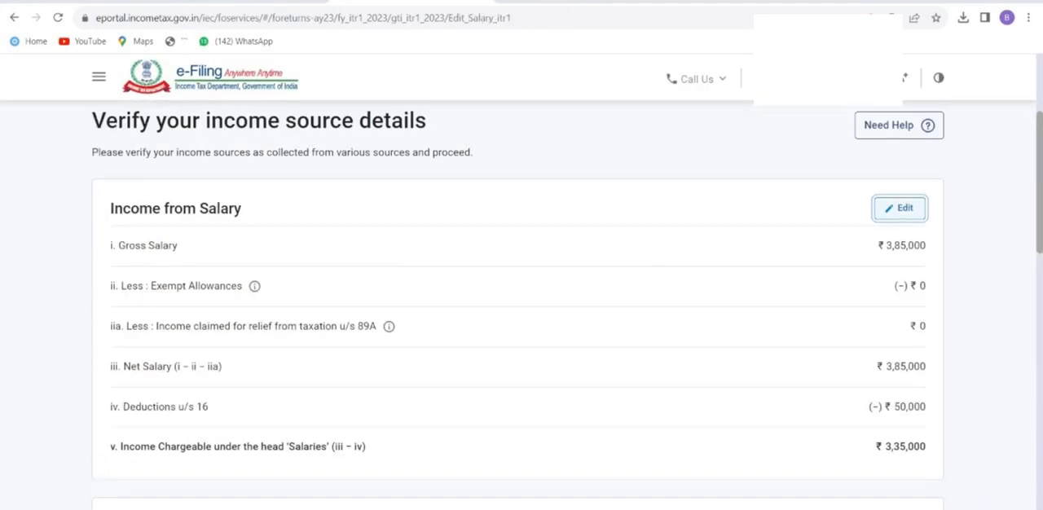
{"action": "left_click", "coordinate": [892, 334]}
{"action": "double_click", "coordinate": [893, 334]}
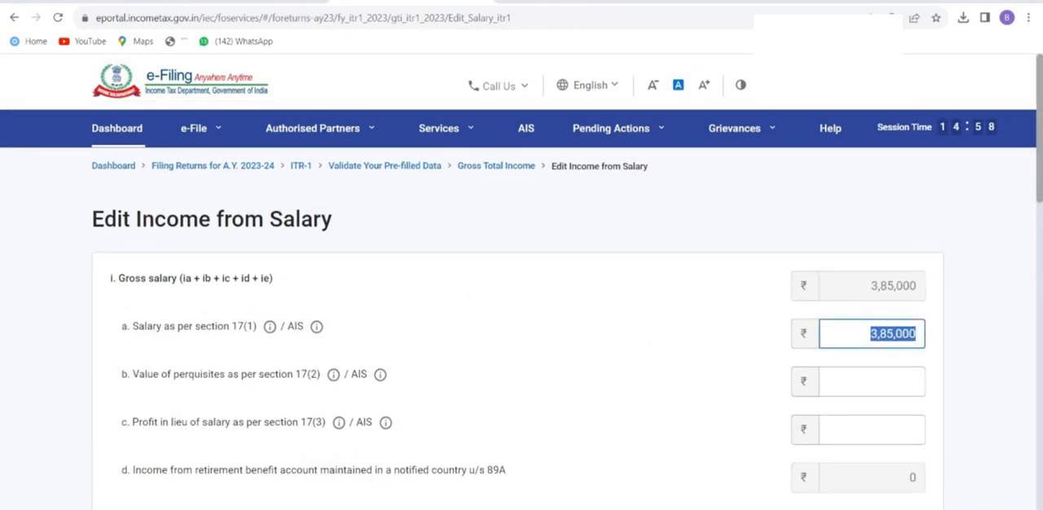
{"action": "type", "text": "405620"}
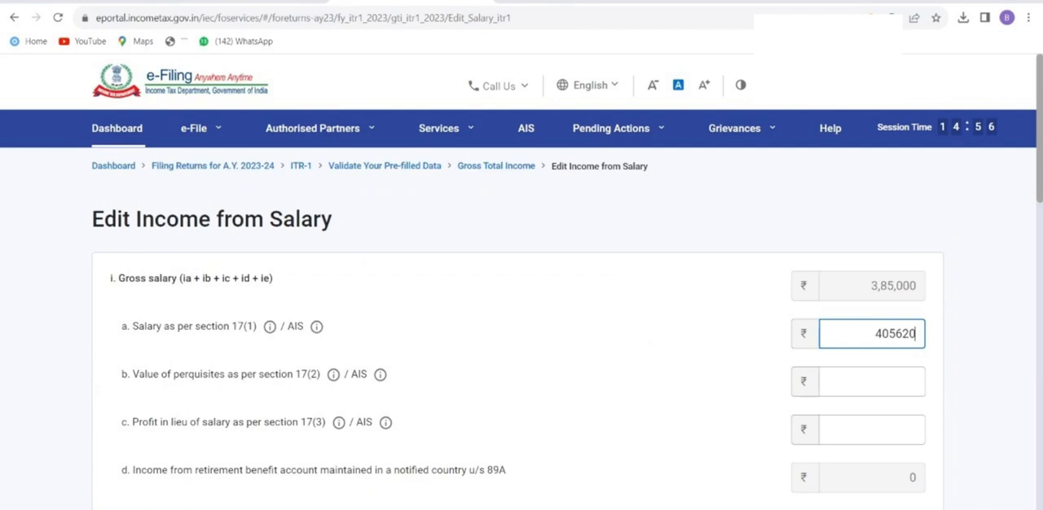
{"action": "scroll", "coordinate": [521, 326], "scroll_direction": "down", "scroll_amount": 10}
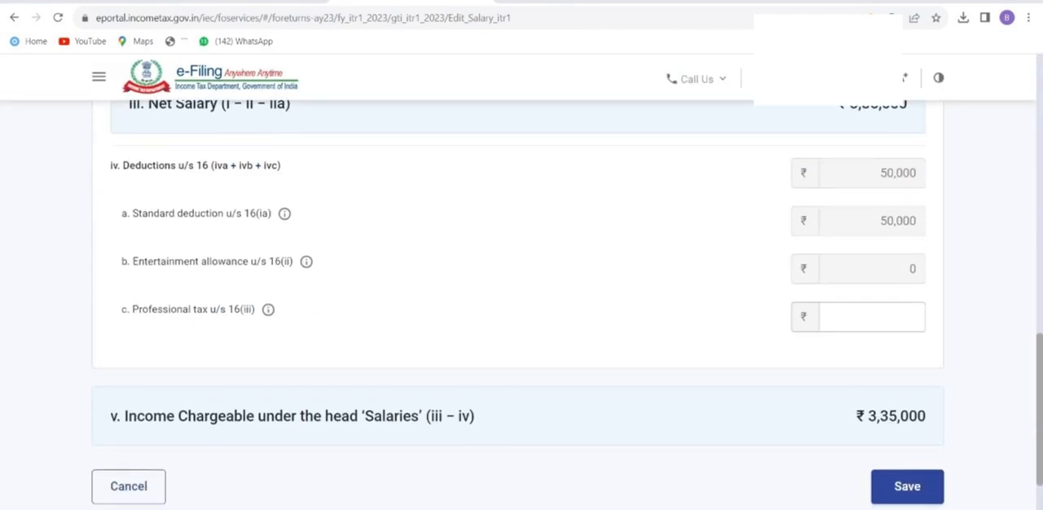
{"action": "scroll", "coordinate": [522, 326], "scroll_direction": "down", "scroll_amount": 2}
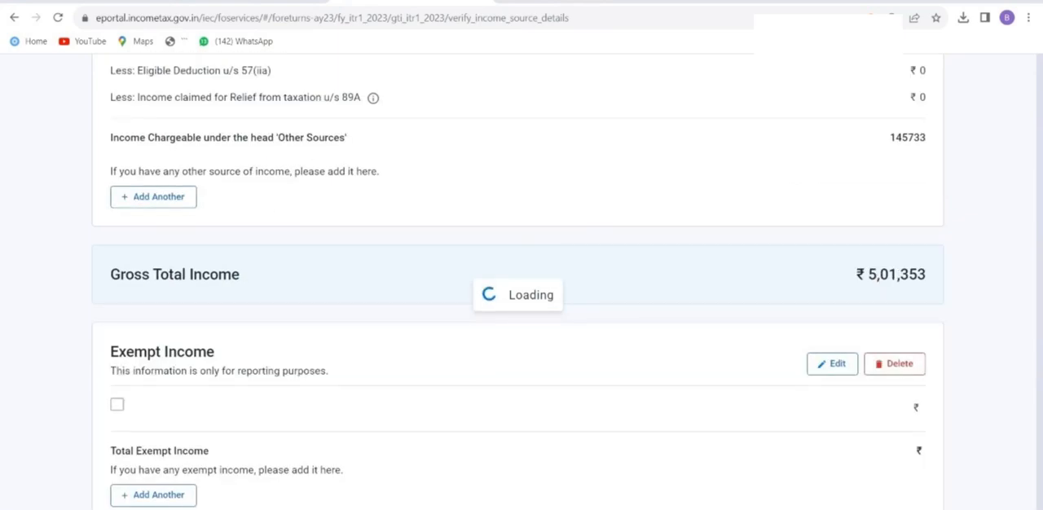
Confirm the Gross Total Income section and open Total Tax Liability from the return summary.
{"action": "scroll", "coordinate": [519, 286], "scroll_direction": "down", "scroll_amount": 12}
{"action": "scroll", "coordinate": [518, 285], "scroll_direction": "down", "scroll_amount": 5}
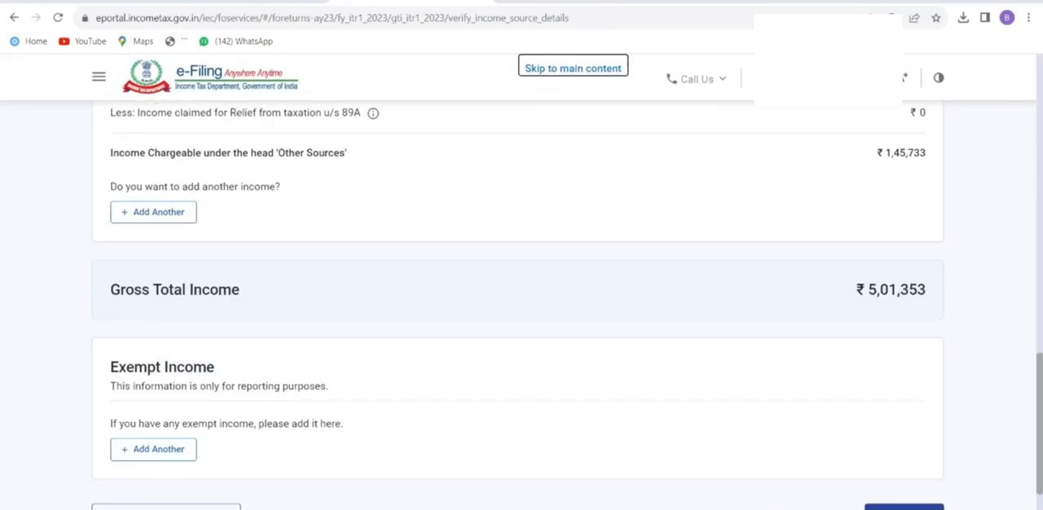
{"action": "left_click", "coordinate": [903, 380]}
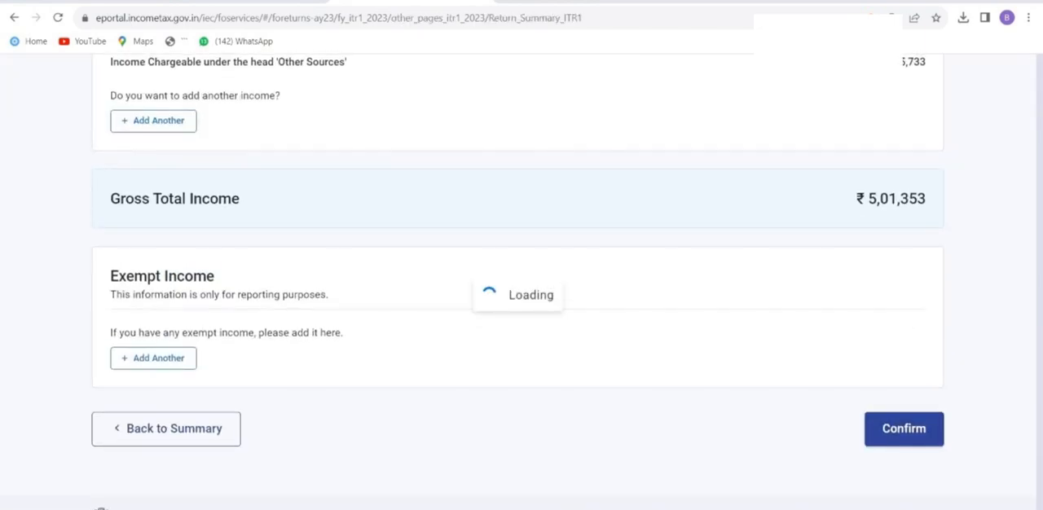
{"action": "scroll", "coordinate": [518, 326], "scroll_direction": "down", "scroll_amount": 4}
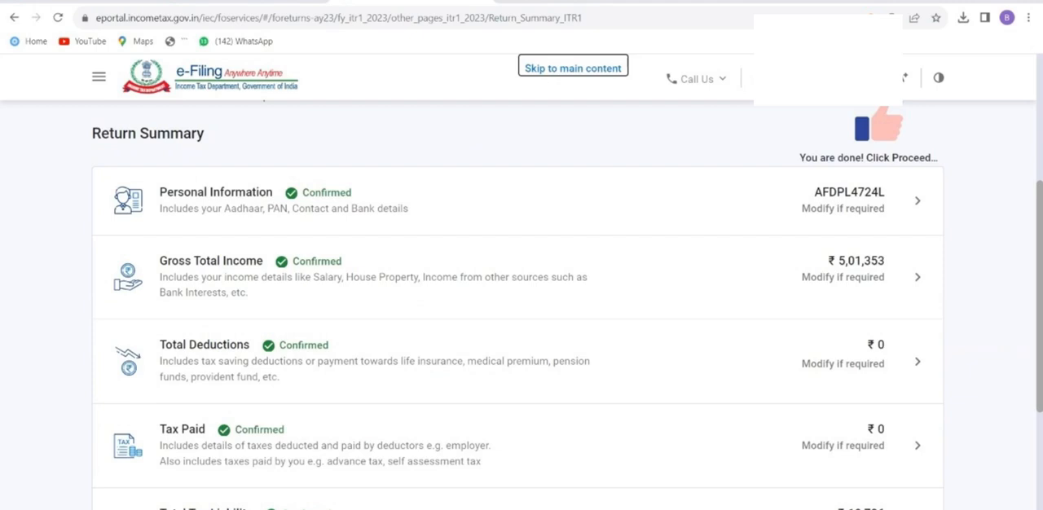
{"action": "scroll", "coordinate": [518, 326], "scroll_direction": "down", "scroll_amount": 3}
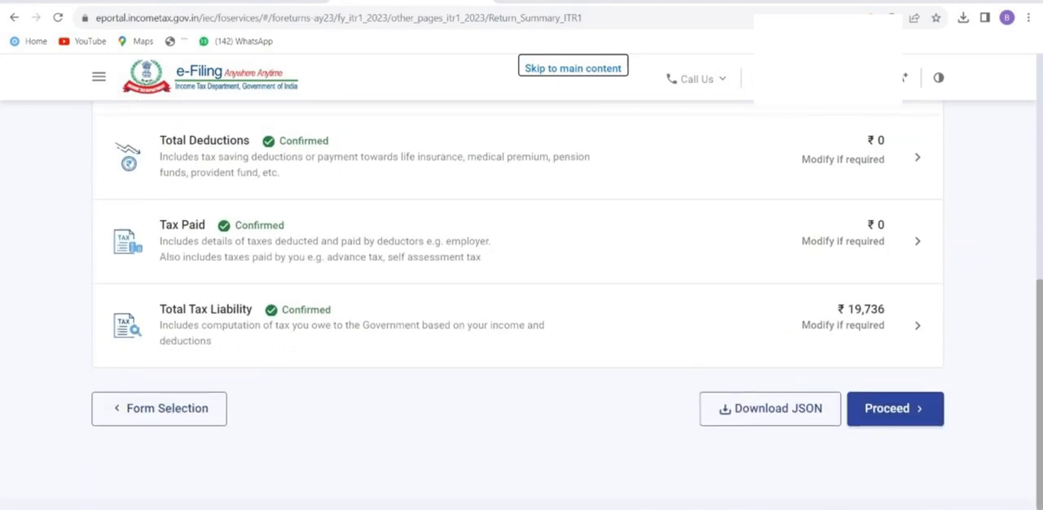
{"action": "left_click", "coordinate": [894, 409]}
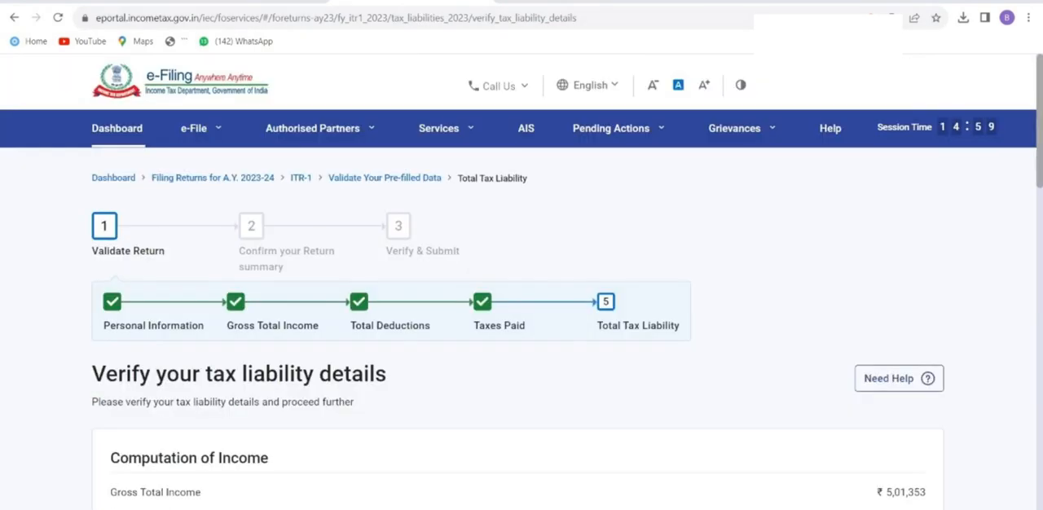
Review the computation of tax down to the section 234F late filing fee and confirm the tax liability details.
{"action": "scroll", "coordinate": [521, 293], "scroll_direction": "down", "scroll_amount": 6}
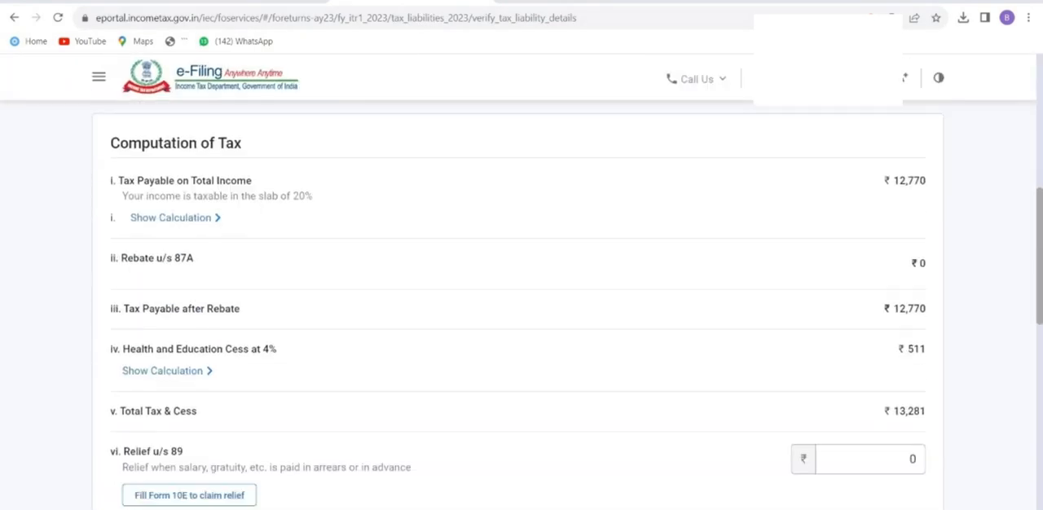
{"action": "scroll", "coordinate": [521, 307], "scroll_direction": "down", "scroll_amount": 4}
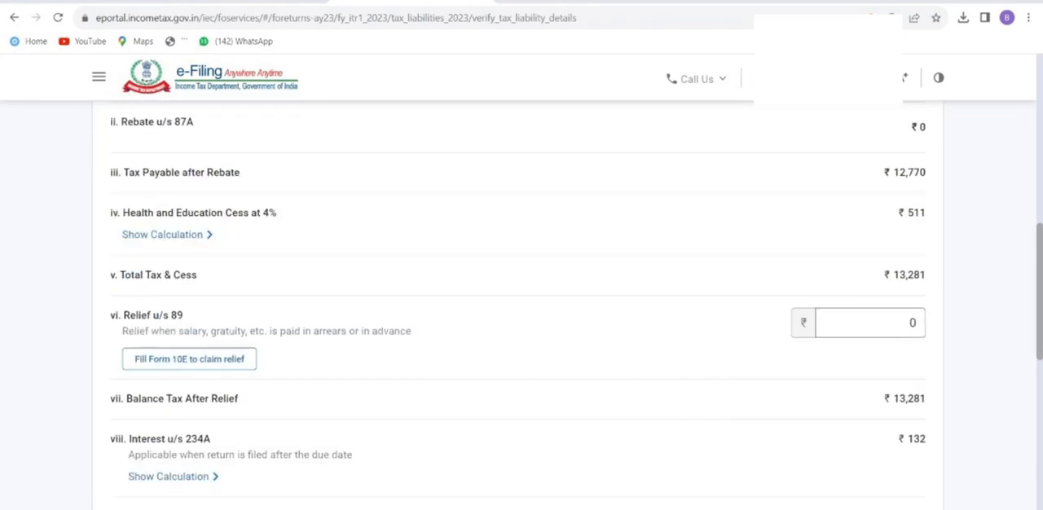
{"action": "scroll", "coordinate": [521, 306], "scroll_direction": "down", "scroll_amount": 2}
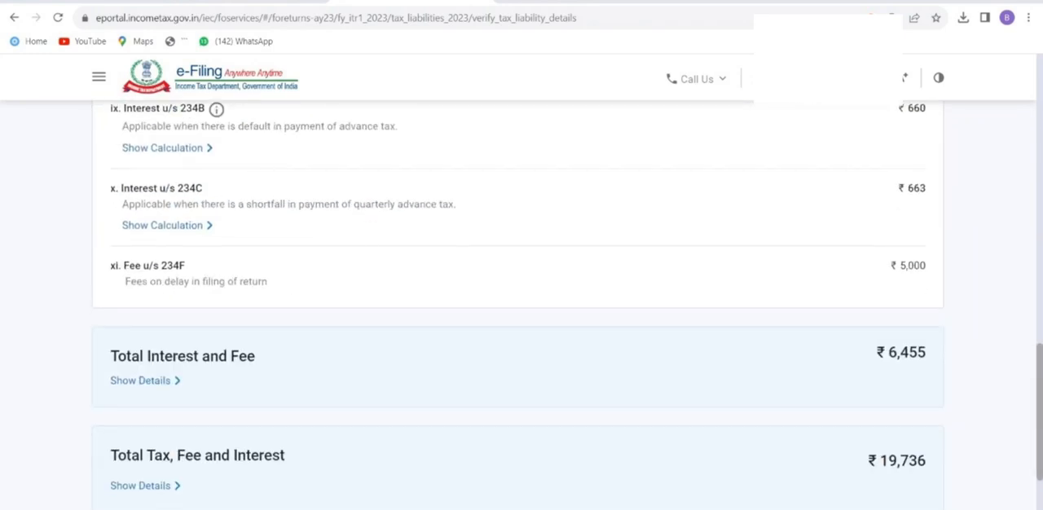
{"action": "triple_click", "coordinate": [913, 266]}
{"action": "left_click_drag", "start_coordinate": [115, 267], "coordinate": [926, 267]}
{"action": "left_click", "coordinate": [815, 285]}
{"action": "scroll", "coordinate": [815, 285], "scroll_direction": "down", "scroll_amount": 2}
{"action": "left_click", "coordinate": [903, 361]}
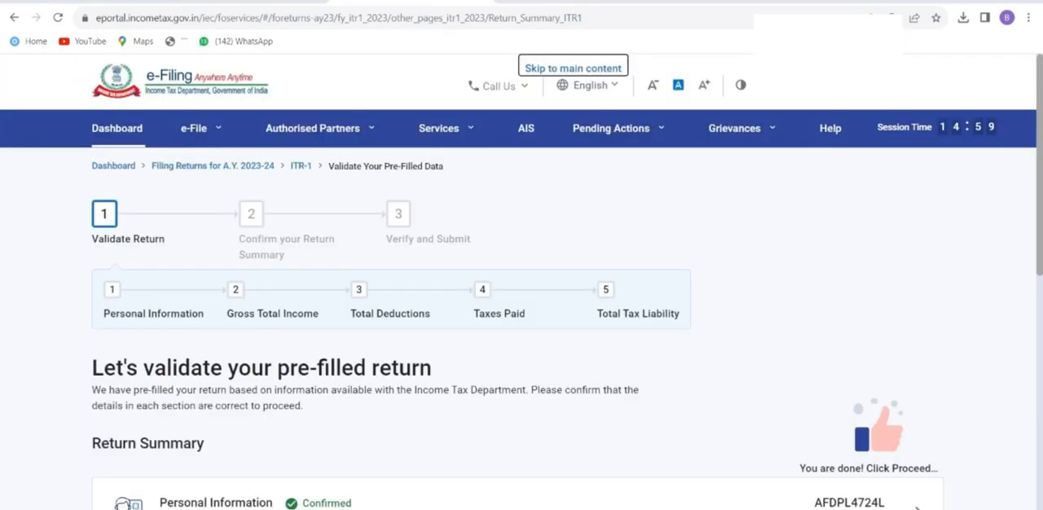
Proceed from the return summary to the tax payment screen and expand the Amount Payable details.
{"action": "scroll", "coordinate": [903, 361], "scroll_direction": "down", "scroll_amount": 5}
{"action": "left_click", "coordinate": [895, 358]}
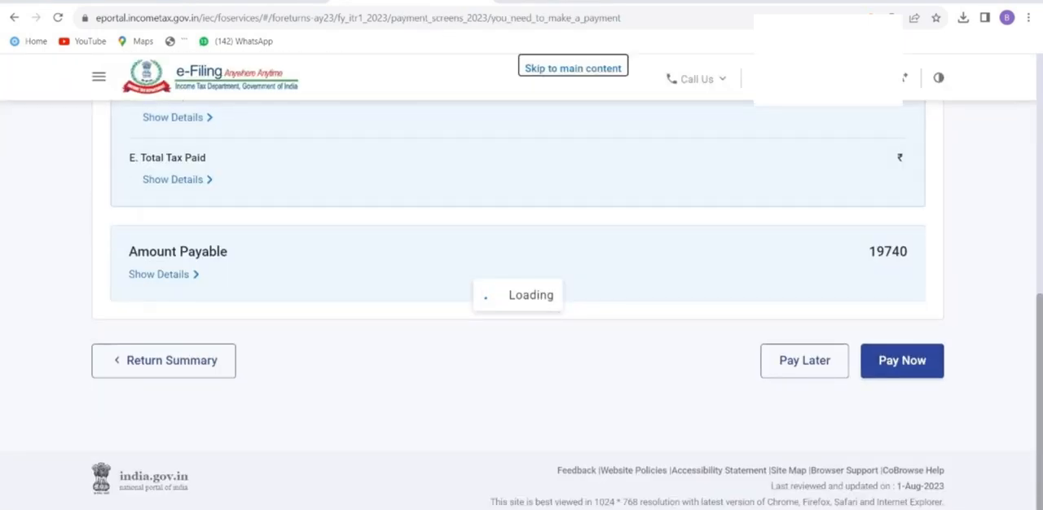
{"action": "scroll", "coordinate": [902, 358], "scroll_direction": "down", "scroll_amount": 6}
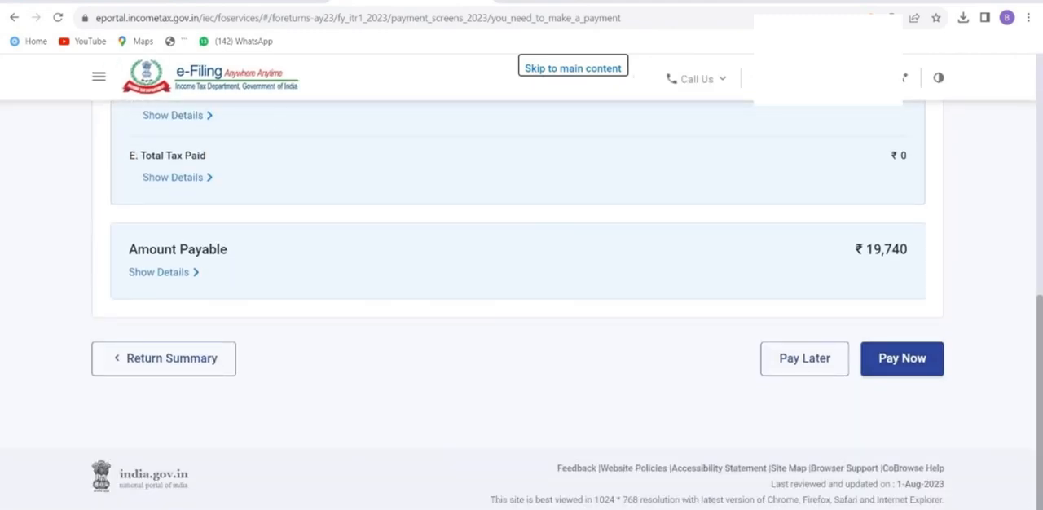
{"action": "left_click", "coordinate": [163, 273]}
{"action": "scroll", "coordinate": [162, 273], "scroll_direction": "down", "scroll_amount": 2}
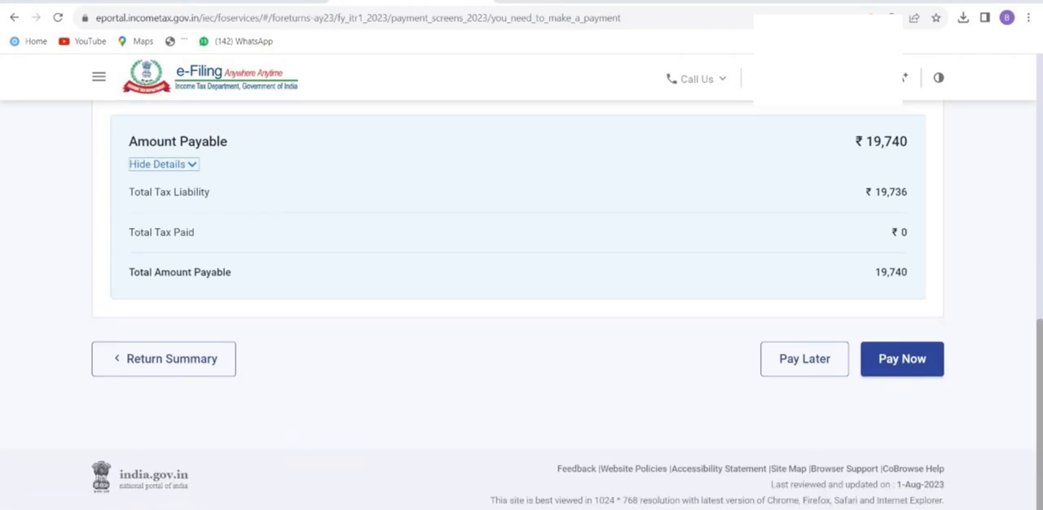
{"action": "scroll", "coordinate": [902, 359], "scroll_direction": "up", "scroll_amount": 1}
{"action": "left_click", "coordinate": [901, 426]}
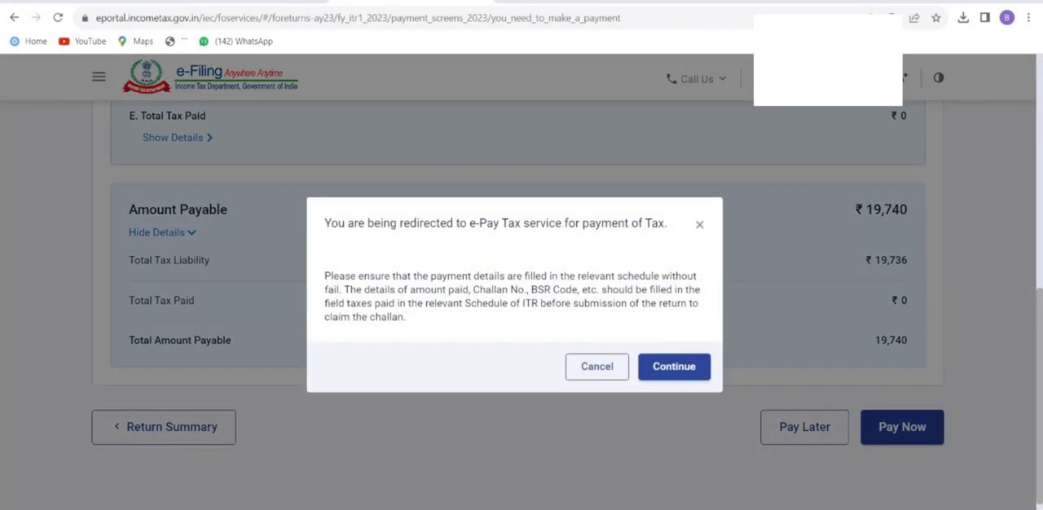
{"action": "left_click", "coordinate": [674, 365]}
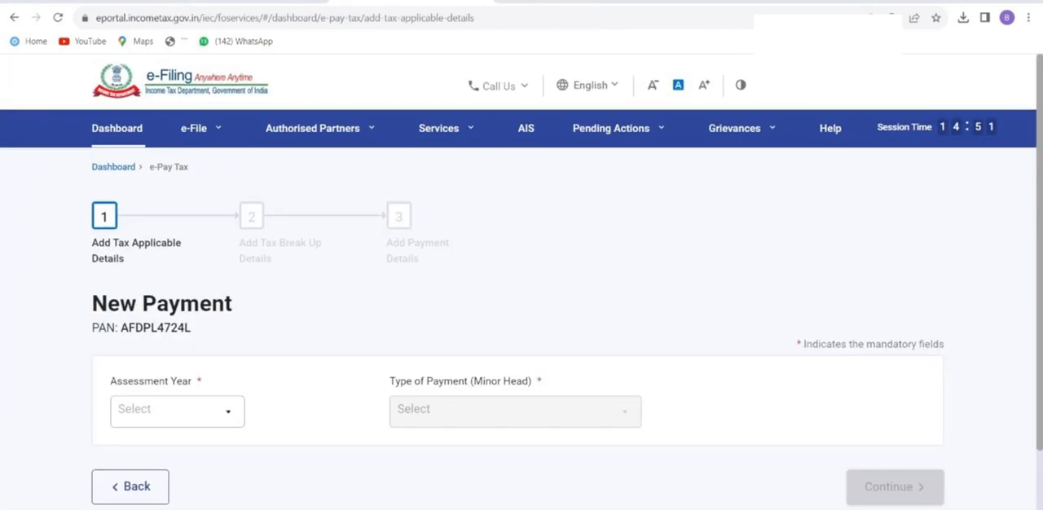
{"action": "left_click", "coordinate": [176, 410]}
{"action": "left_click", "coordinate": [144, 243]}
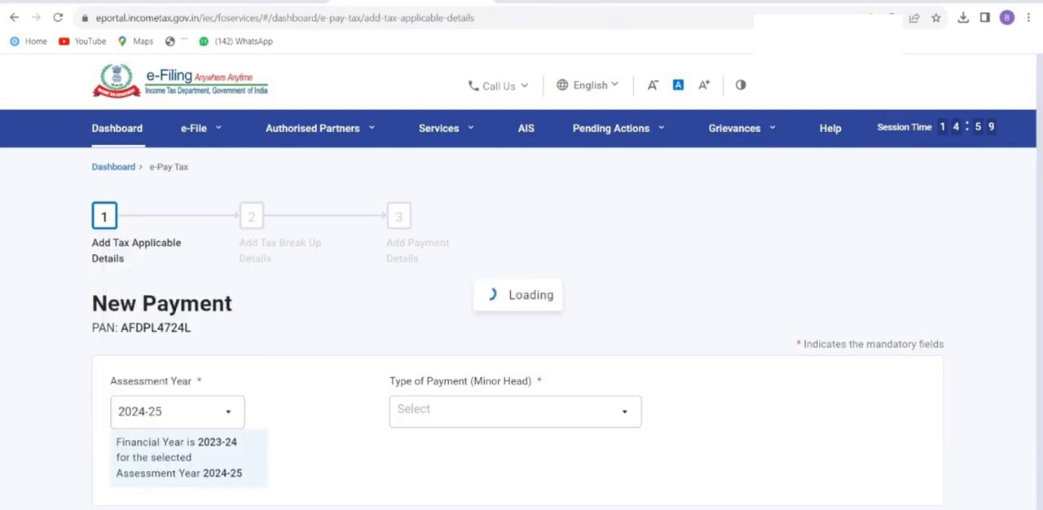
{"action": "left_click", "coordinate": [176, 411]}
{"action": "left_click", "coordinate": [144, 276]}
{"action": "left_click", "coordinate": [515, 411]}
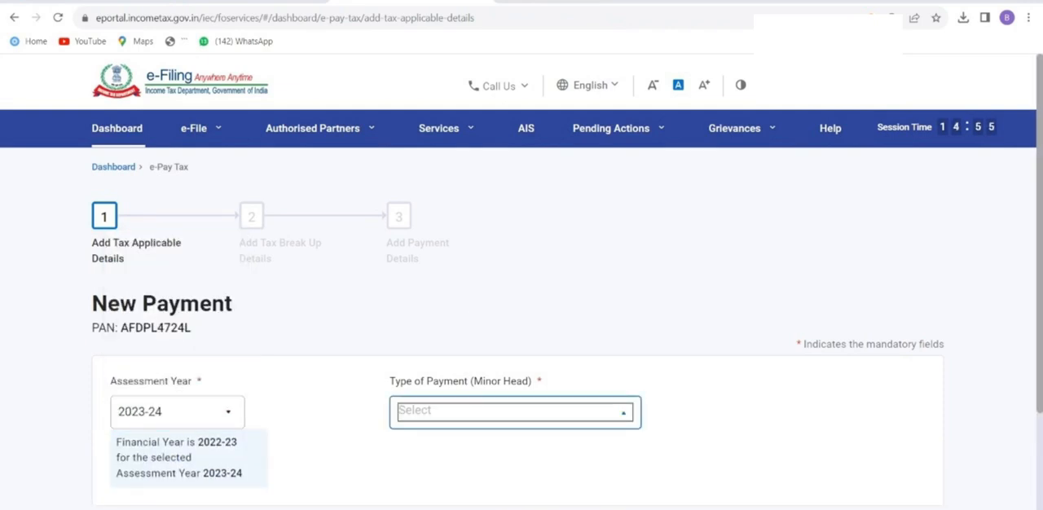
{"action": "scroll", "coordinate": [521, 326], "scroll_direction": "down", "scroll_amount": 2}
{"action": "scroll", "coordinate": [514, 316], "scroll_direction": "up", "scroll_amount": 1}
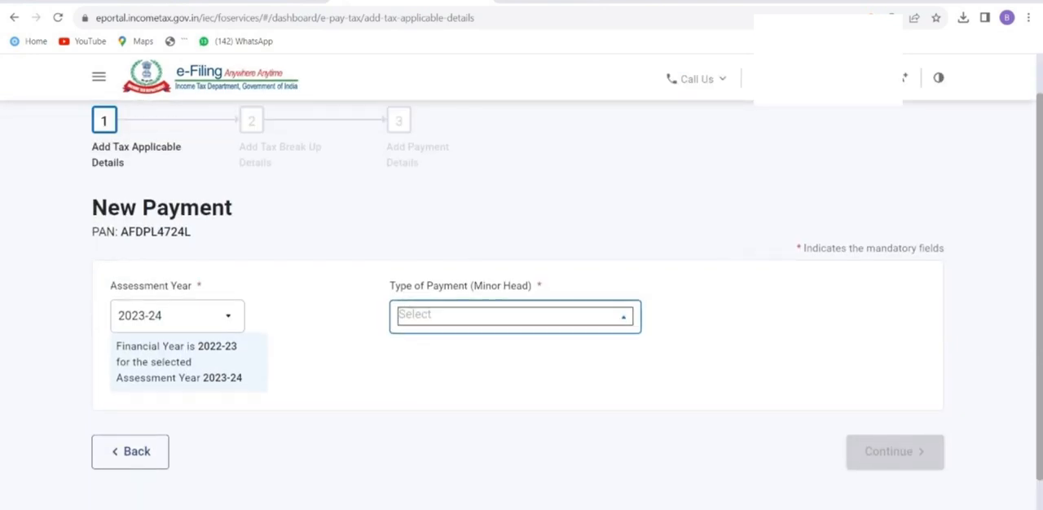
{"action": "left_click", "coordinate": [515, 316]}
{"action": "left_click", "coordinate": [515, 317]}
{"action": "left_click", "coordinate": [177, 316]}
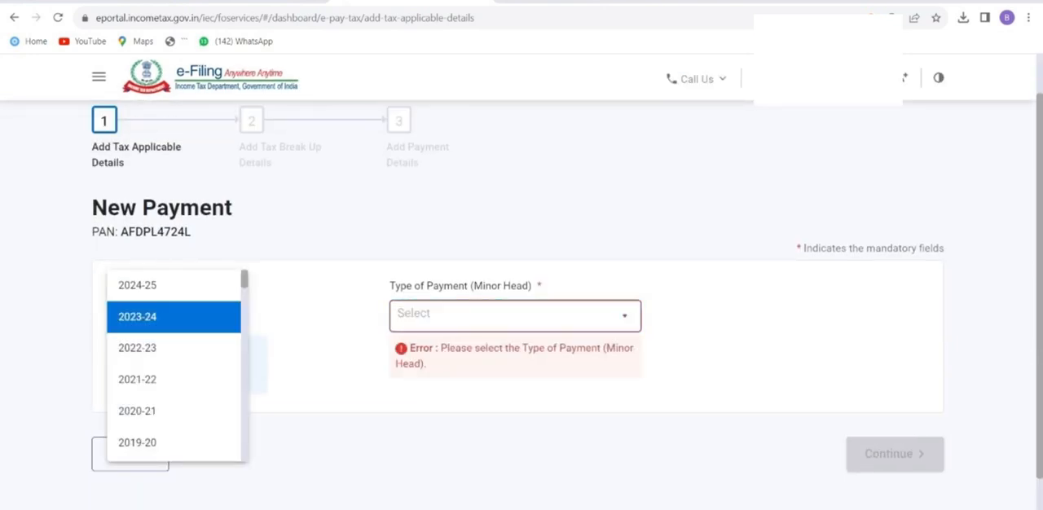
{"action": "left_click", "coordinate": [137, 348]}
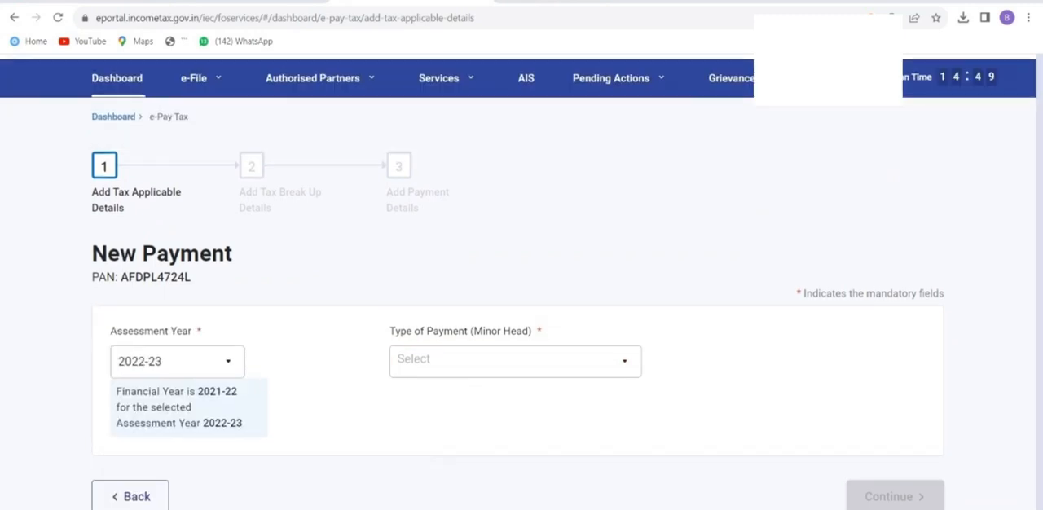
{"action": "left_click", "coordinate": [177, 324]}
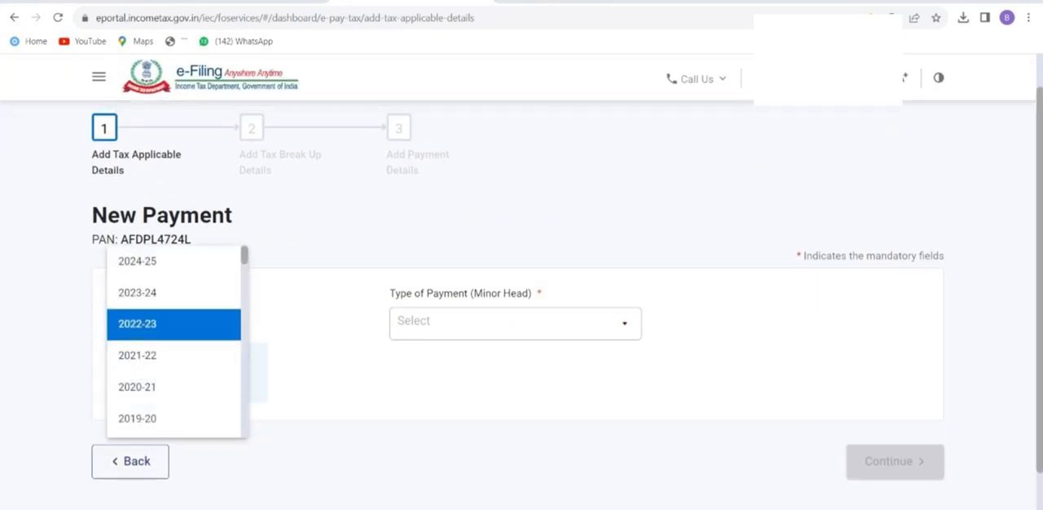
{"action": "left_click", "coordinate": [137, 292]}
{"action": "left_click", "coordinate": [515, 327]}
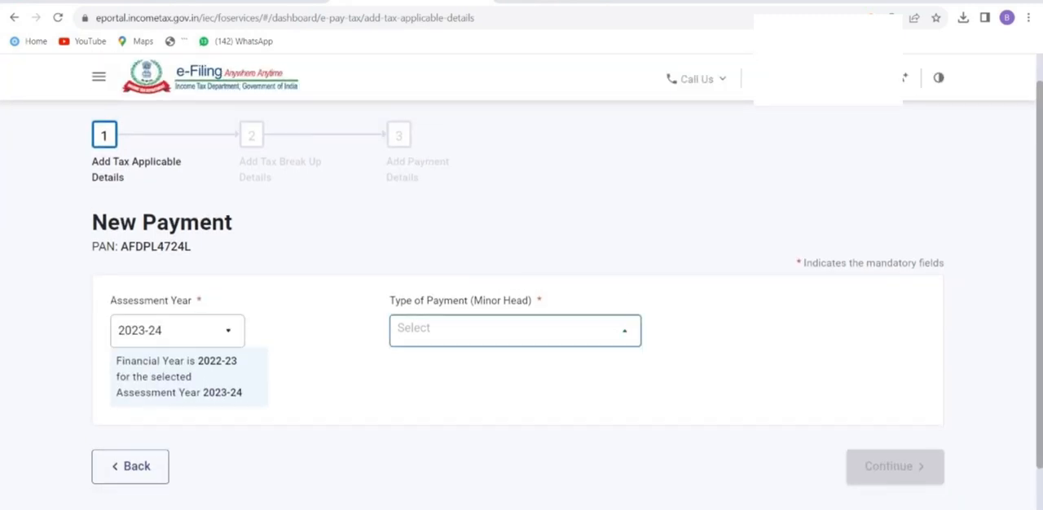
{"action": "scroll", "coordinate": [522, 286], "scroll_direction": "up", "scroll_amount": 2}
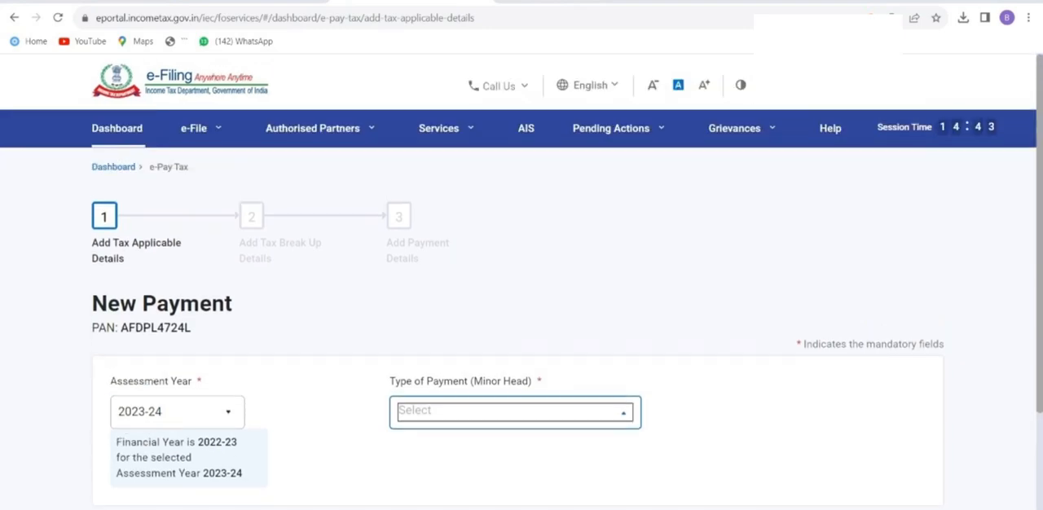
{"action": "scroll", "coordinate": [522, 326], "scroll_direction": "down", "scroll_amount": 3}
{"action": "left_click", "coordinate": [131, 383]}
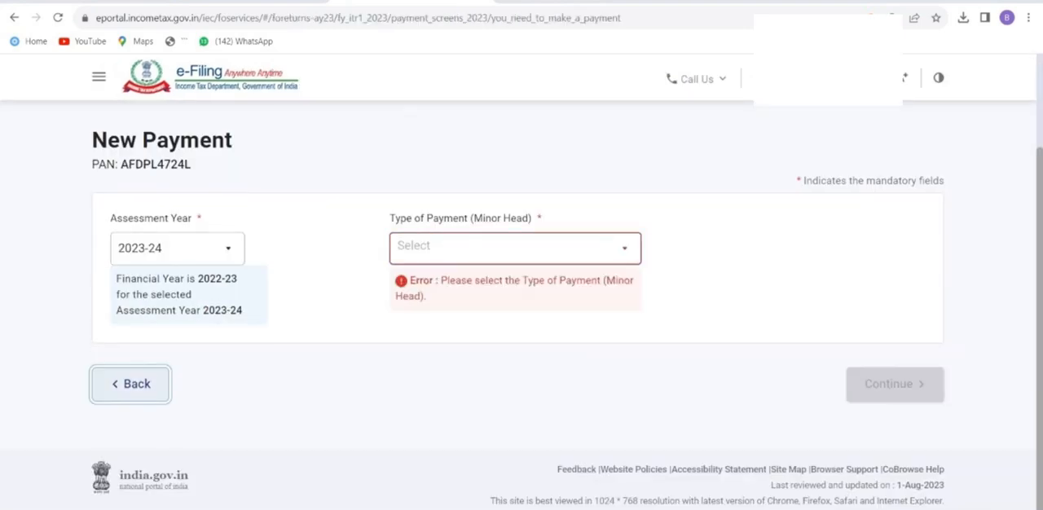
Choose Pay Now, accept the e-Pay Tax redirection and continue with Self-Assessment Tax (300) for assessment year 2023-24.
{"action": "scroll", "coordinate": [521, 326], "scroll_direction": "down", "scroll_amount": 5}
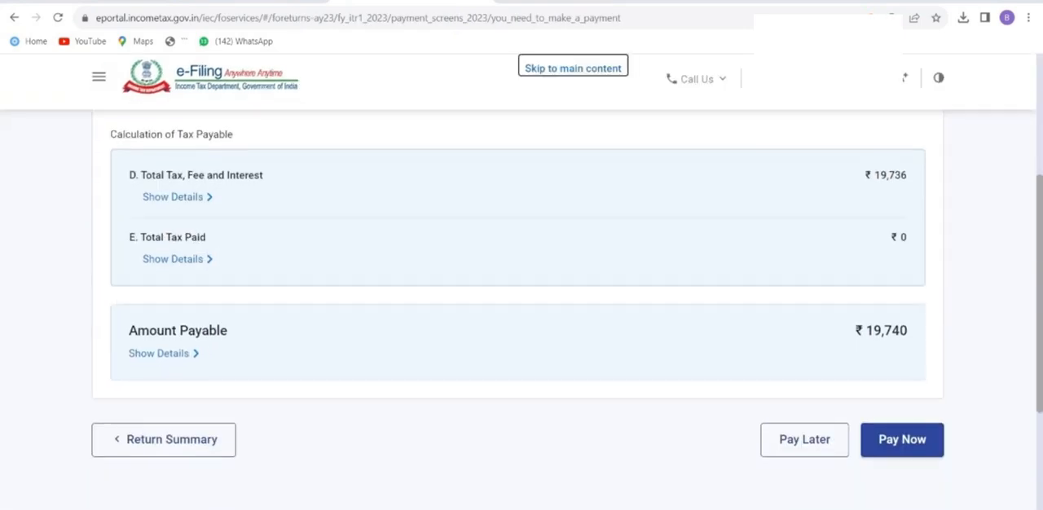
{"action": "left_click", "coordinate": [902, 359]}
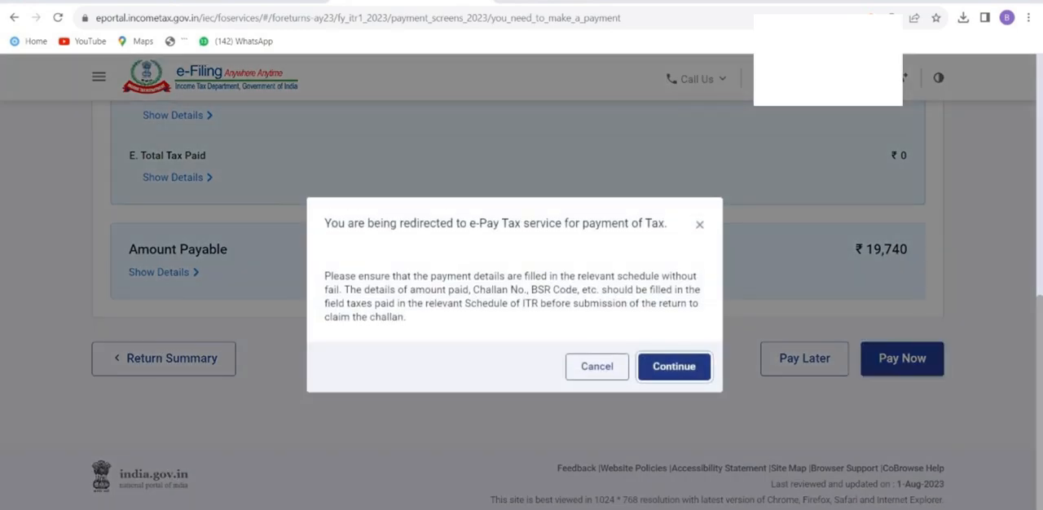
{"action": "left_click", "coordinate": [673, 365]}
{"action": "scroll", "coordinate": [521, 326], "scroll_direction": "down", "scroll_amount": 3}
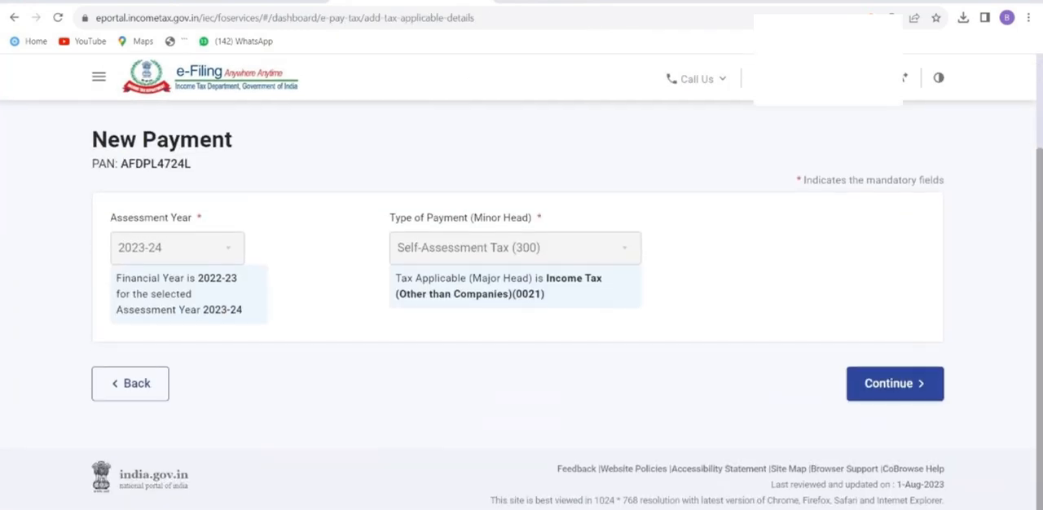
{"action": "left_click", "coordinate": [894, 383]}
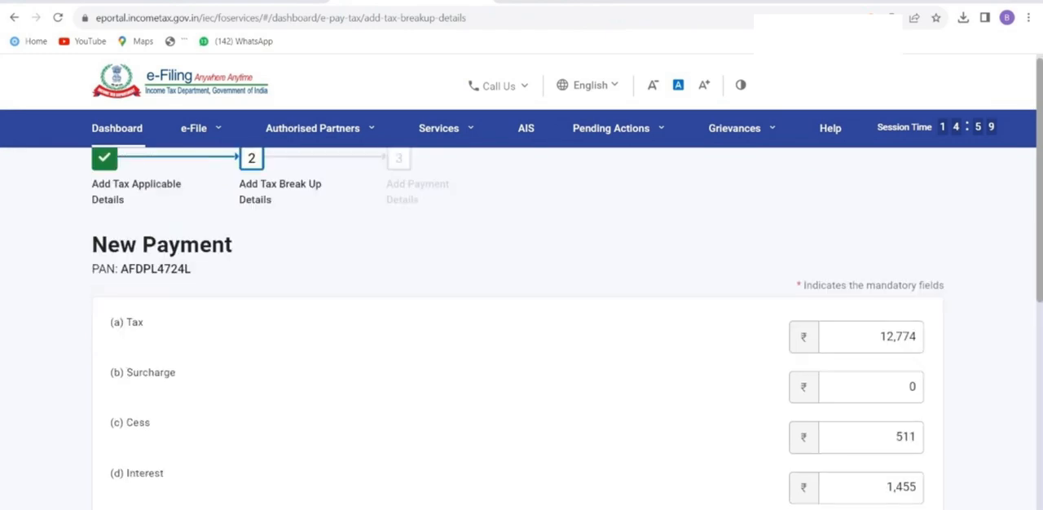
Examine the pre-filled tax break-up, especially the Interest, Penalty and Others amounts.
{"action": "scroll", "coordinate": [522, 326], "scroll_direction": "down", "scroll_amount": 4}
{"action": "scroll", "coordinate": [522, 326], "scroll_direction": "down", "scroll_amount": 1}
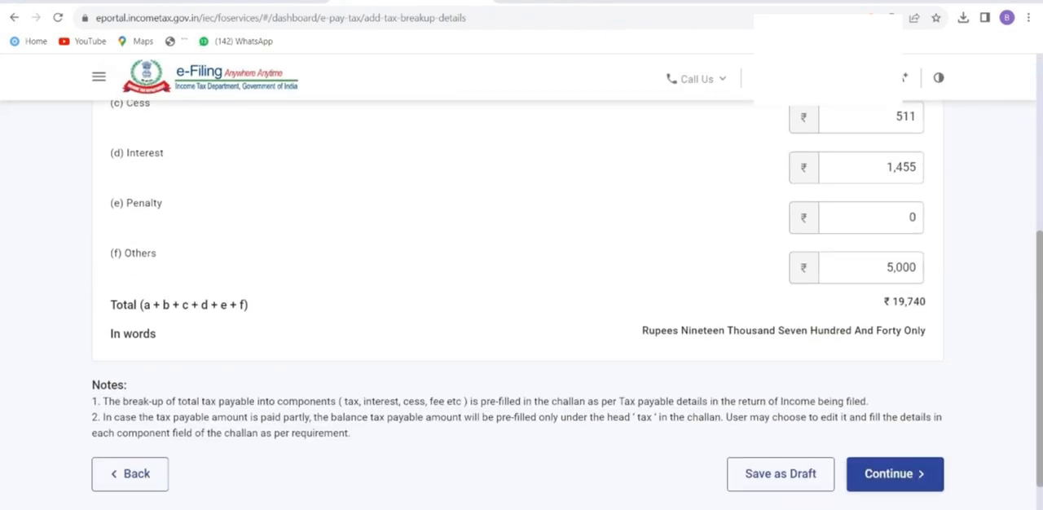
{"action": "left_click_drag", "start_coordinate": [111, 203], "coordinate": [158, 253]}
{"action": "scroll", "coordinate": [521, 326], "scroll_direction": "up", "scroll_amount": 3}
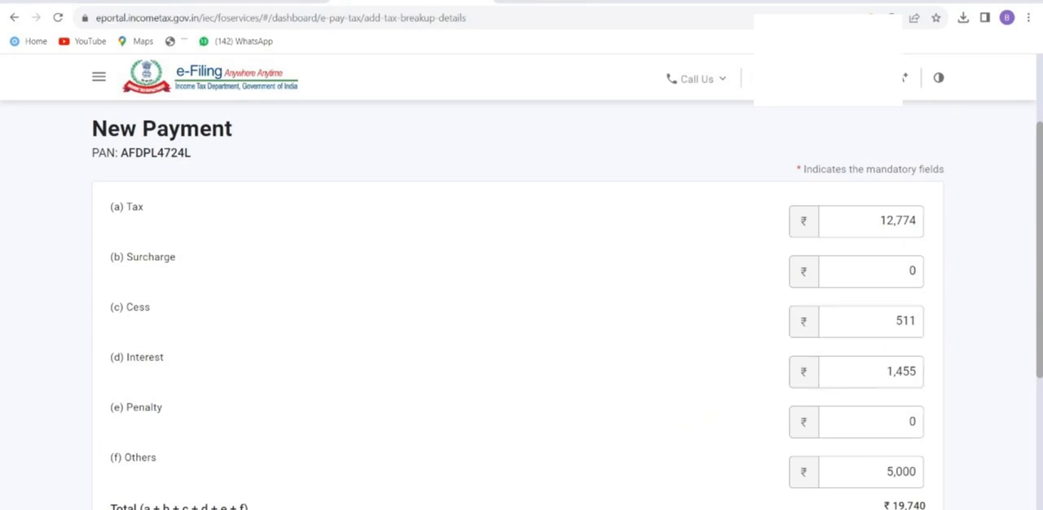
{"action": "double_click", "coordinate": [145, 358]}
{"action": "left_click_drag", "start_coordinate": [145, 357], "coordinate": [856, 373]}
{"action": "double_click", "coordinate": [901, 371]}
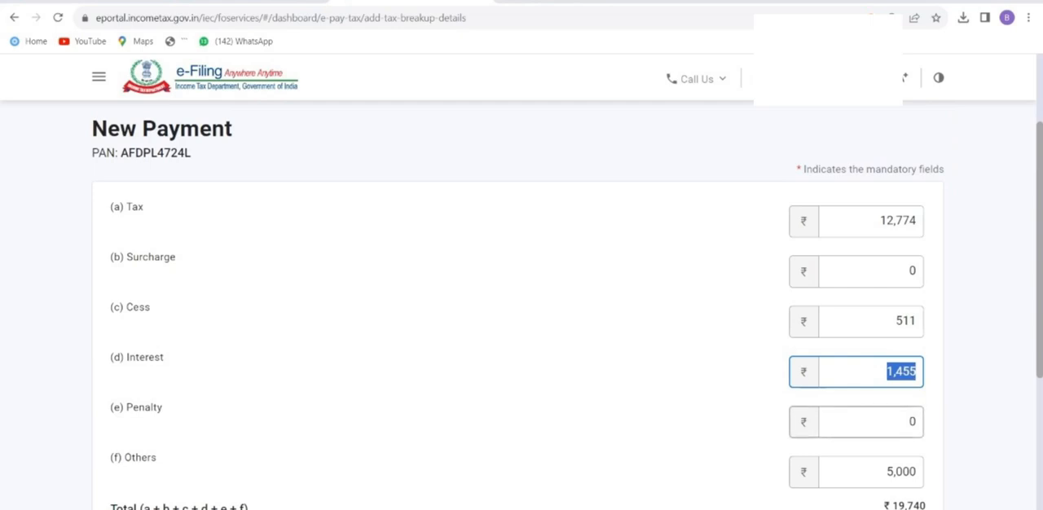
Accept the pre-filled tax break-up unchanged and continue to the payment mode selection, looking over the net banking options.
{"action": "scroll", "coordinate": [522, 301], "scroll_direction": "down", "scroll_amount": 2}
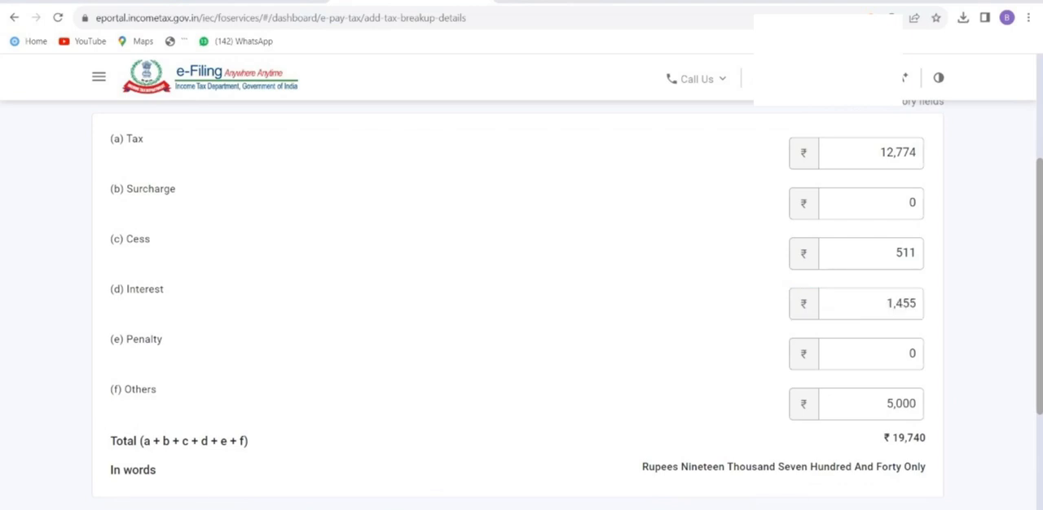
{"action": "scroll", "coordinate": [521, 302], "scroll_direction": "down", "scroll_amount": 3}
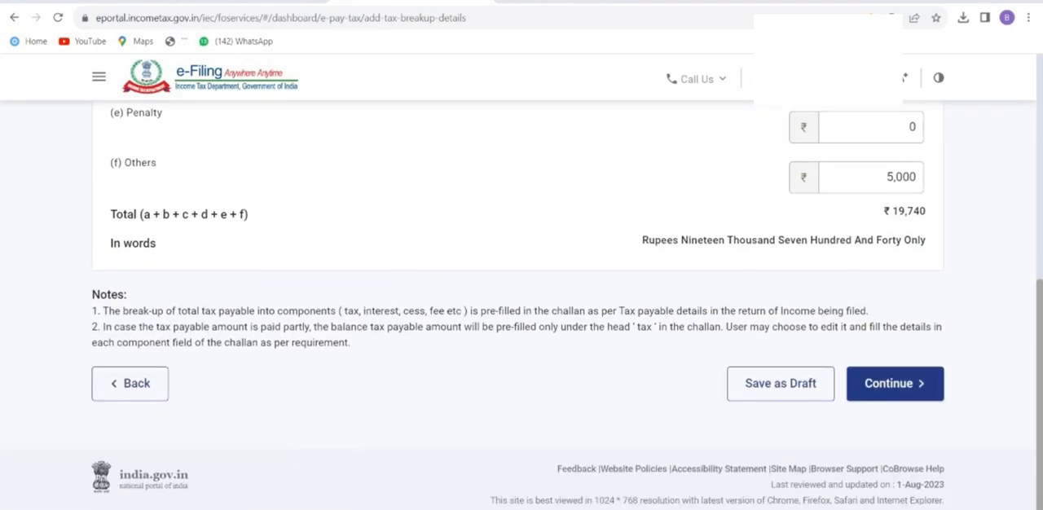
{"action": "left_click", "coordinate": [895, 384]}
{"action": "scroll", "coordinate": [521, 301], "scroll_direction": "down", "scroll_amount": 4}
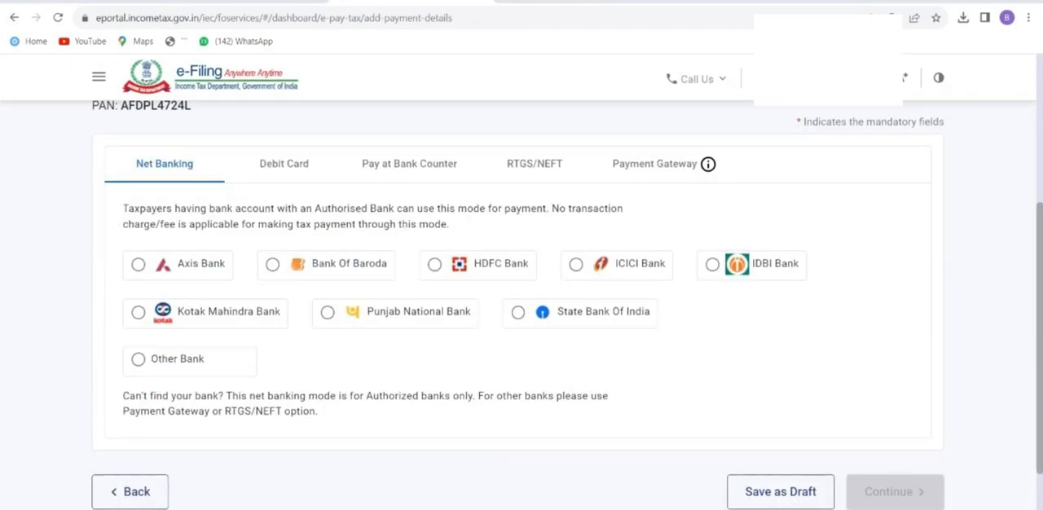
{"action": "scroll", "coordinate": [521, 302], "scroll_direction": "up", "scroll_amount": 1}
{"action": "scroll", "coordinate": [522, 301], "scroll_direction": "up", "scroll_amount": 4}
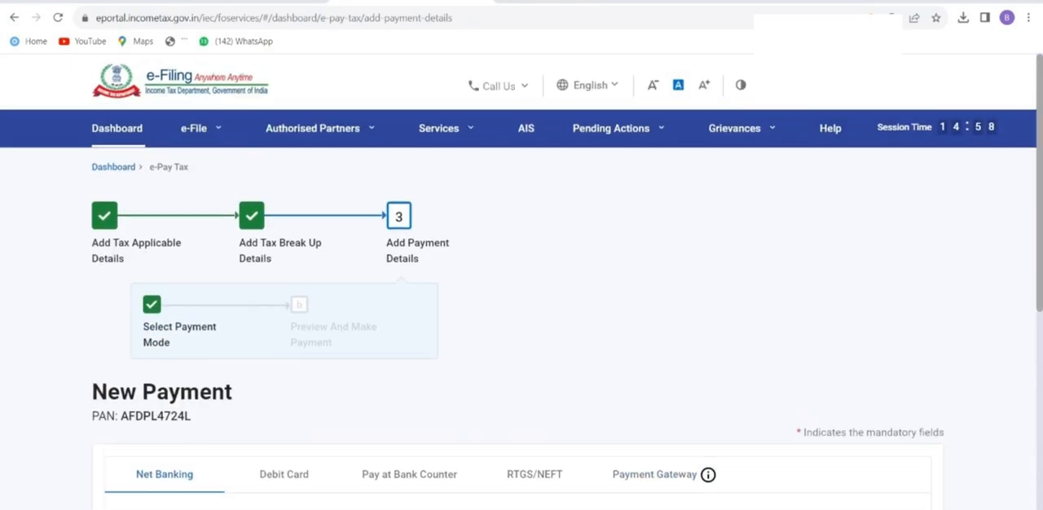